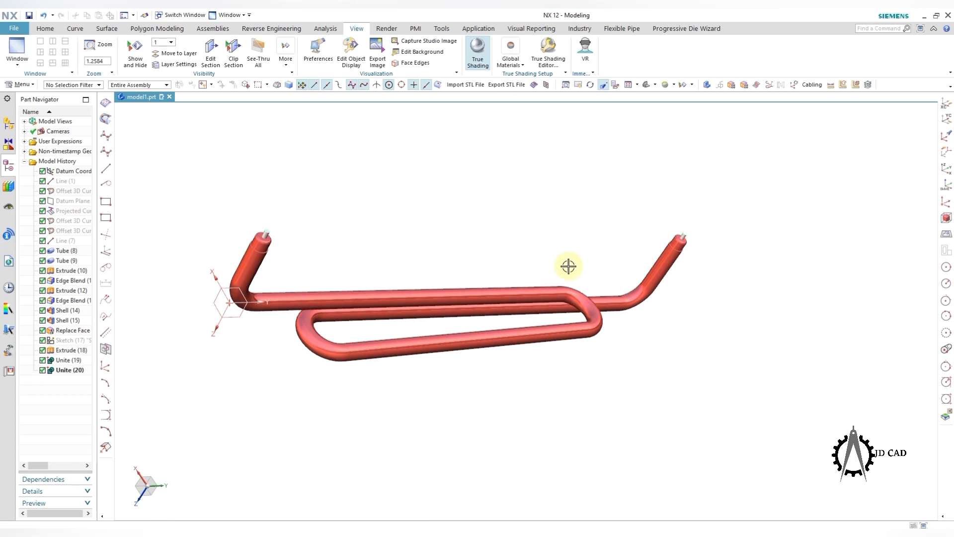
pyautogui.keyDown('ctrl'); pyautogui.moveTo(493, 265); pyautogui.dragTo(459, 260, button='middle'); pyautogui.keyUp('ctrl')
pyautogui.keyDown('ctrl'); pyautogui.moveTo(202, 431); pyautogui.dragTo(219, 404, button='middle'); pyautogui.keyUp('ctrl')
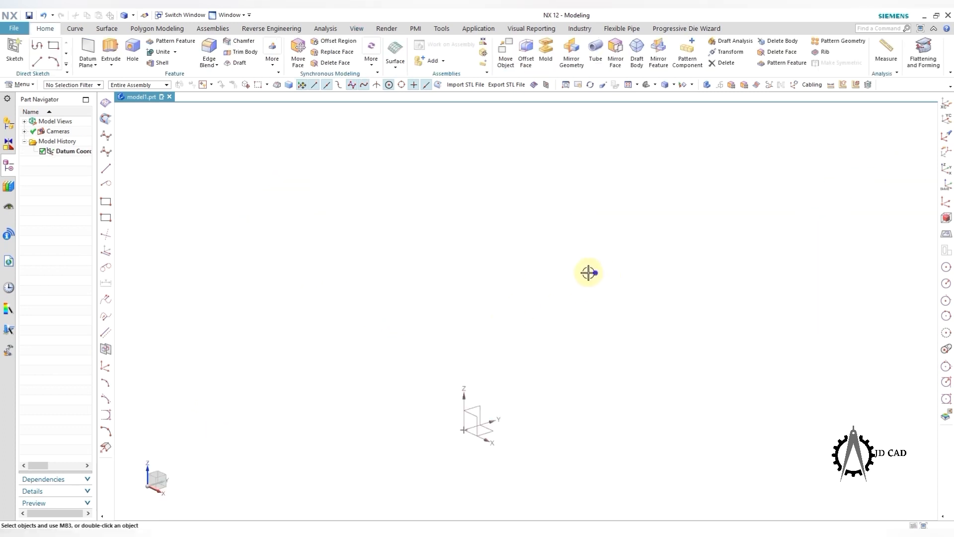
# Step: In the right view, draw an associative Point-XYZ line about 402 mm long from the origin along the Y axis
pyautogui.hotkey('ctrl', 'alt', 'r')
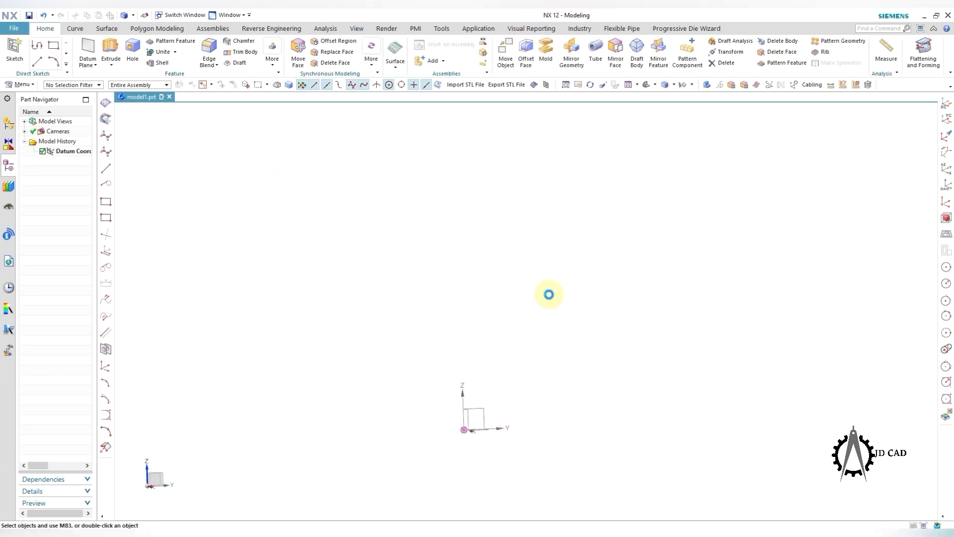
pyautogui.click(74, 28)
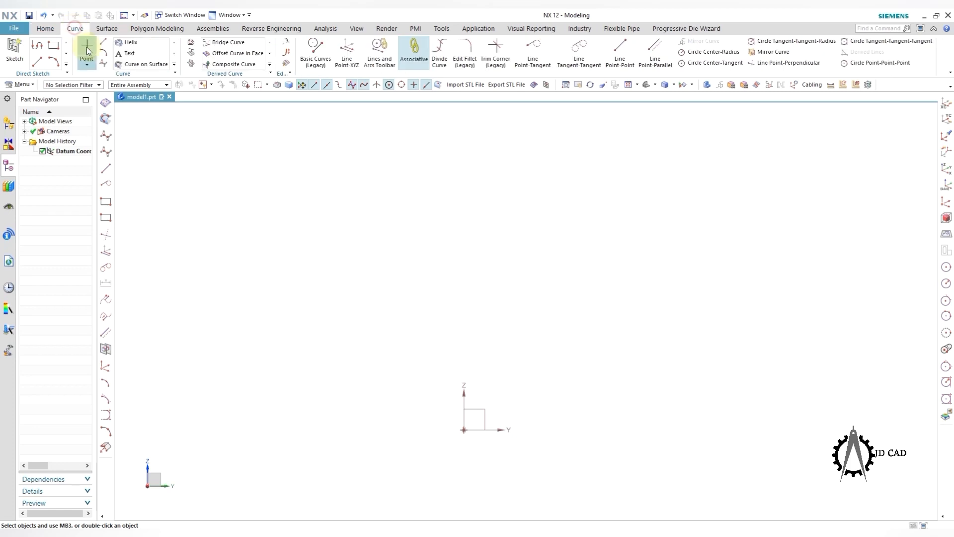
pyautogui.click(355, 59)
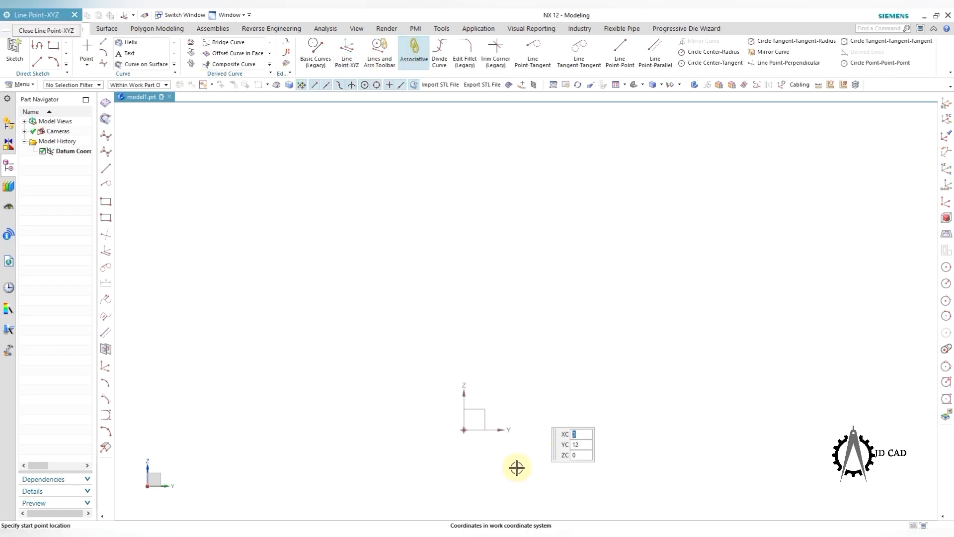
pyautogui.click(464, 429)
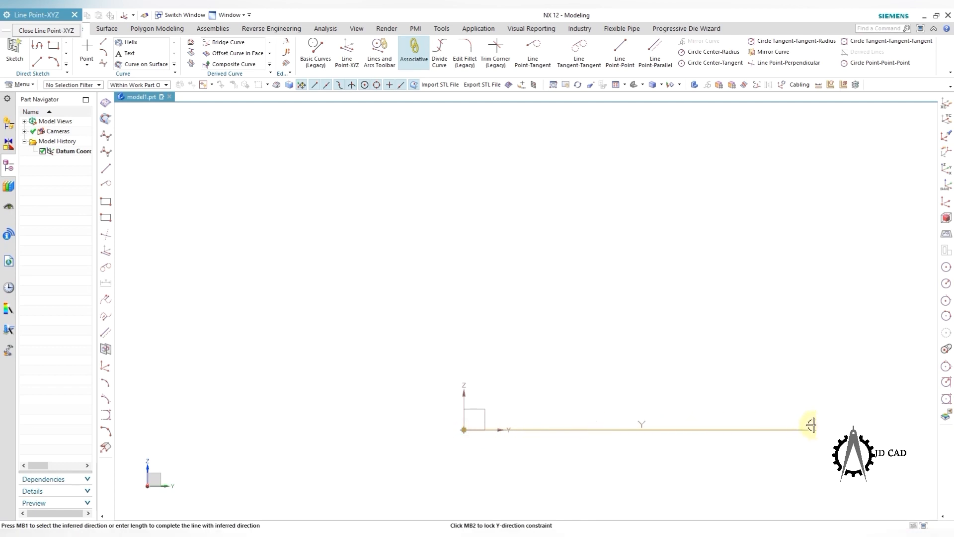
pyautogui.keyDown('shift'); pyautogui.moveTo(556, 392); pyautogui.dragTo(612, 371, button='middle'); pyautogui.keyUp('shift')
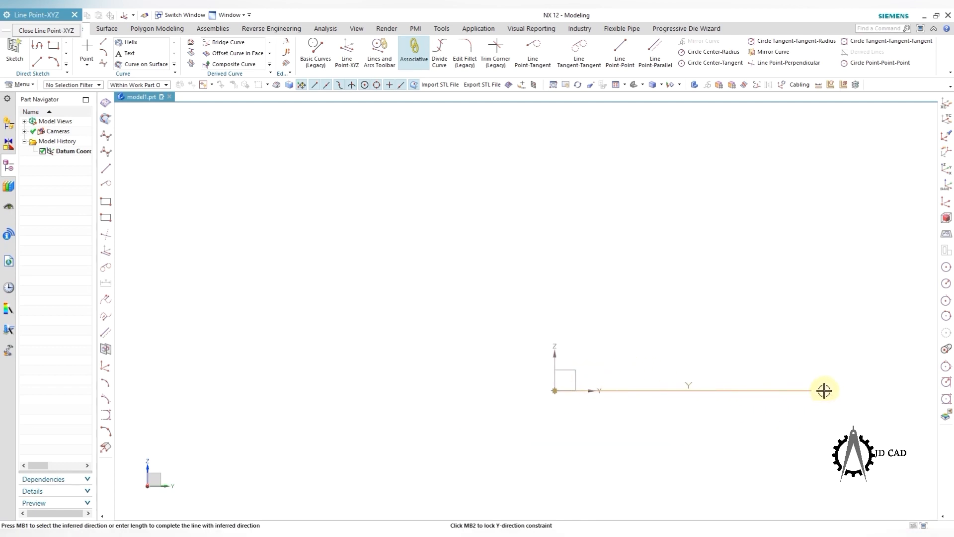
pyautogui.keyDown('shift'); pyautogui.moveTo(578, 395); pyautogui.dragTo(555, 418, button='middle'); pyautogui.keyUp('shift')
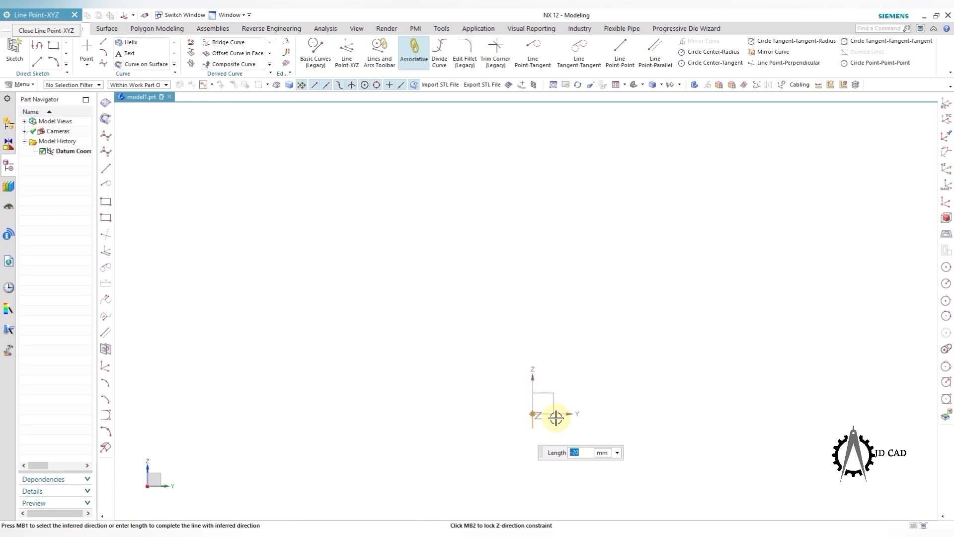
pyautogui.press('Return')
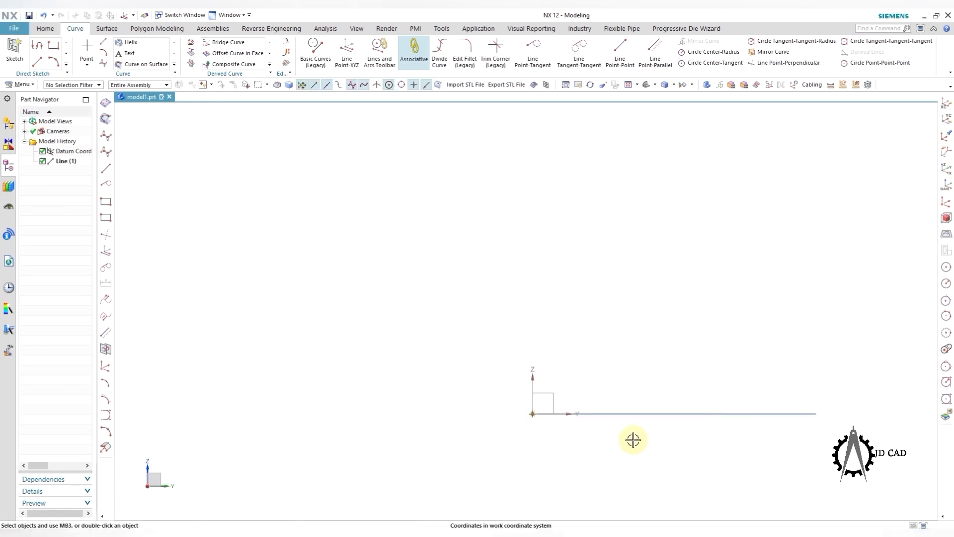
# Step: Edit the horizontal line and set its end limit distance to 250 mm
pyautogui.doubleClick(62, 160)
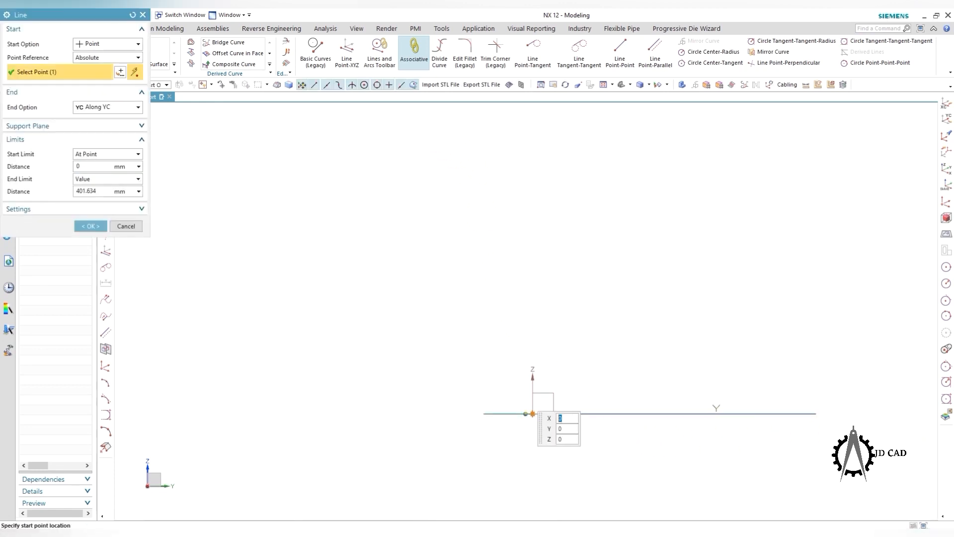
pyautogui.moveTo(816, 413); pyautogui.dragTo(766, 413)
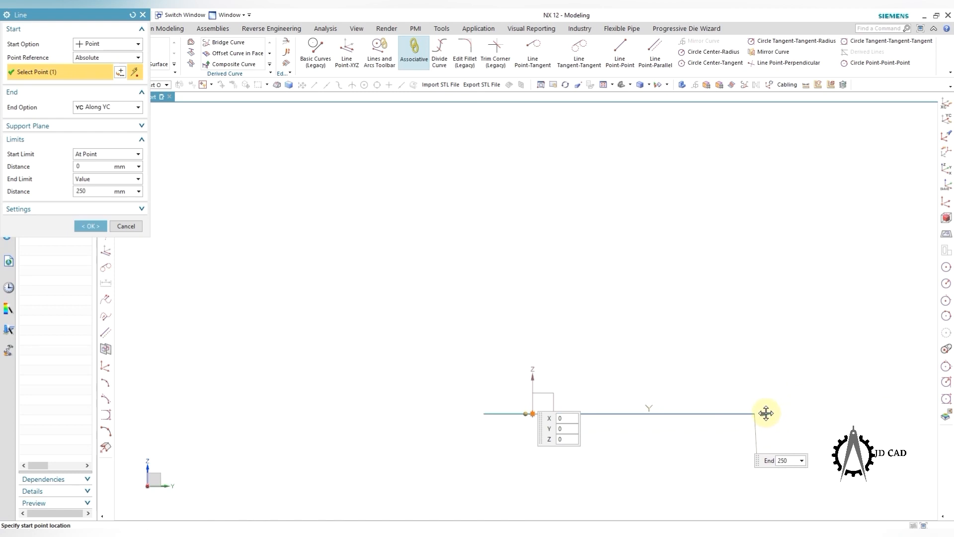
pyautogui.middleClick(750, 386)
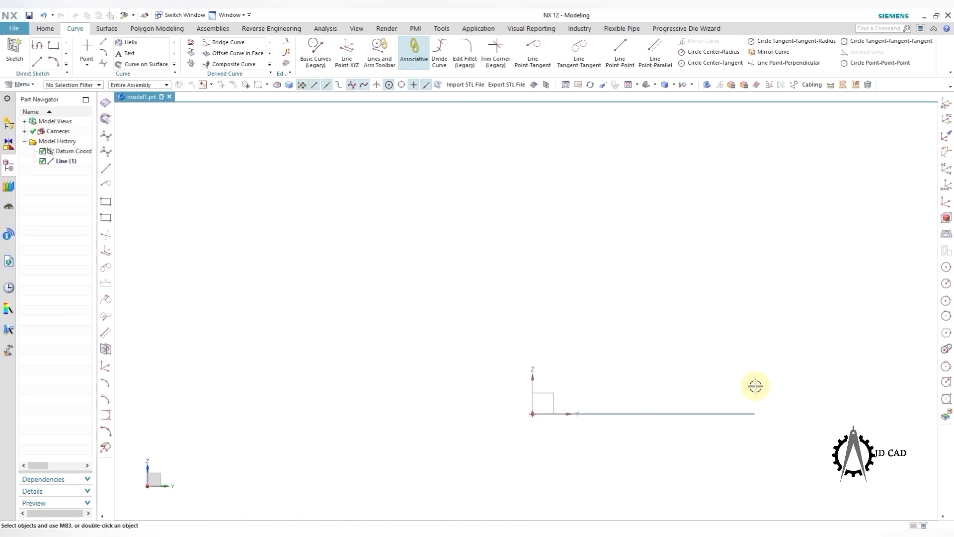
# Step: Draw a Point-XYZ line about 104 mm long from the origin upward along the Z axis
pyautogui.click(347, 50)
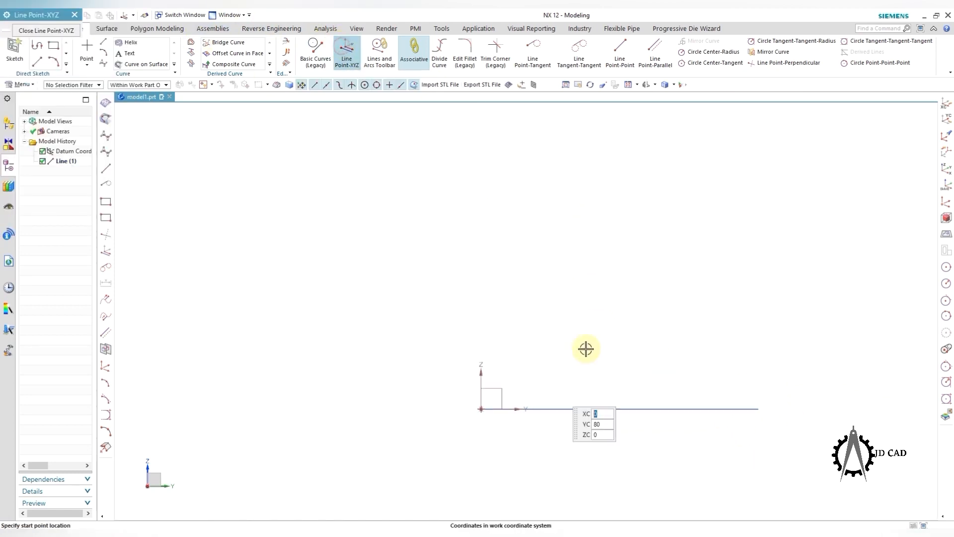
pyautogui.click(483, 404)
pyautogui.click(498, 294)
pyautogui.press('Escape')
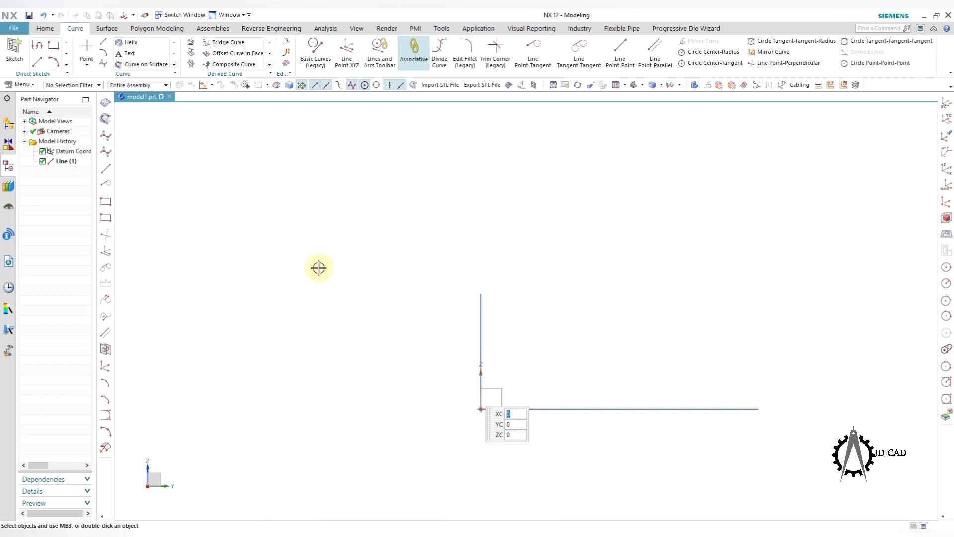
# Step: Edit the vertical line and extend its start limit below the origin so it crosses the horizontal line
pyautogui.scroll(-1, 318, 267)
pyautogui.doubleClick(449, 313)
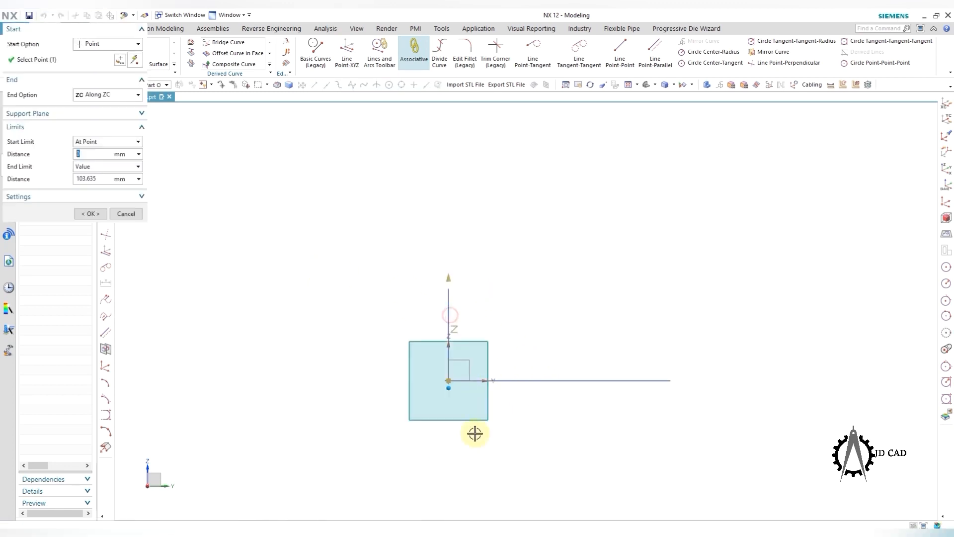
pyautogui.moveTo(448, 383); pyautogui.dragTo(449, 443)
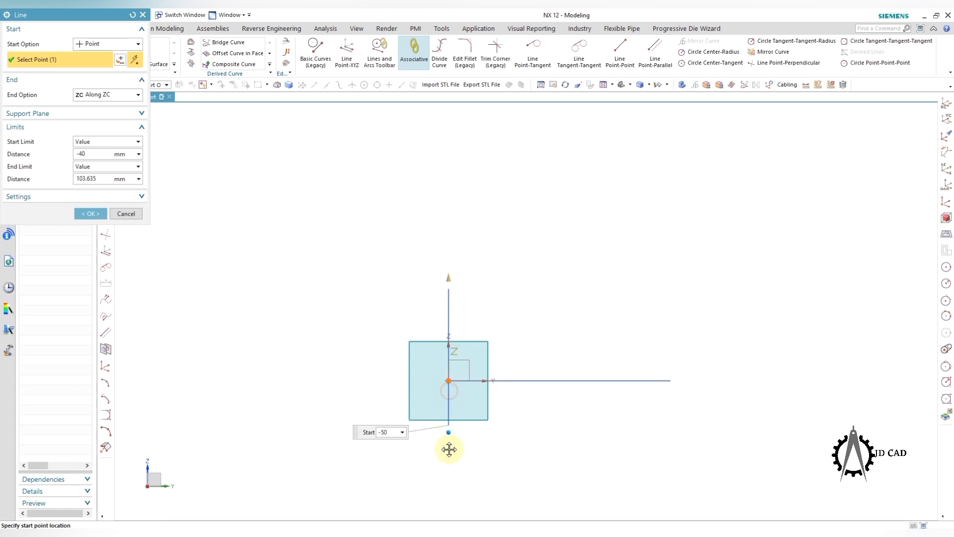
pyautogui.middleClick(515, 428)
pyautogui.scroll(1, 628, 462)
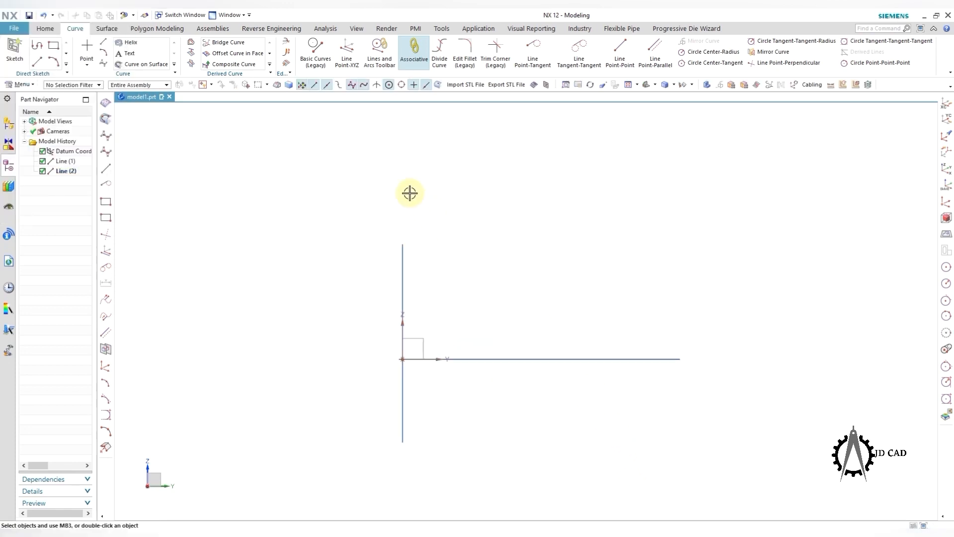
# Step: Offset the vertical line 186.6 mm toward positive Y with Offset 3D Curve, using the X axis as reference direction
pyautogui.click(269, 64)
pyautogui.click(243, 76)
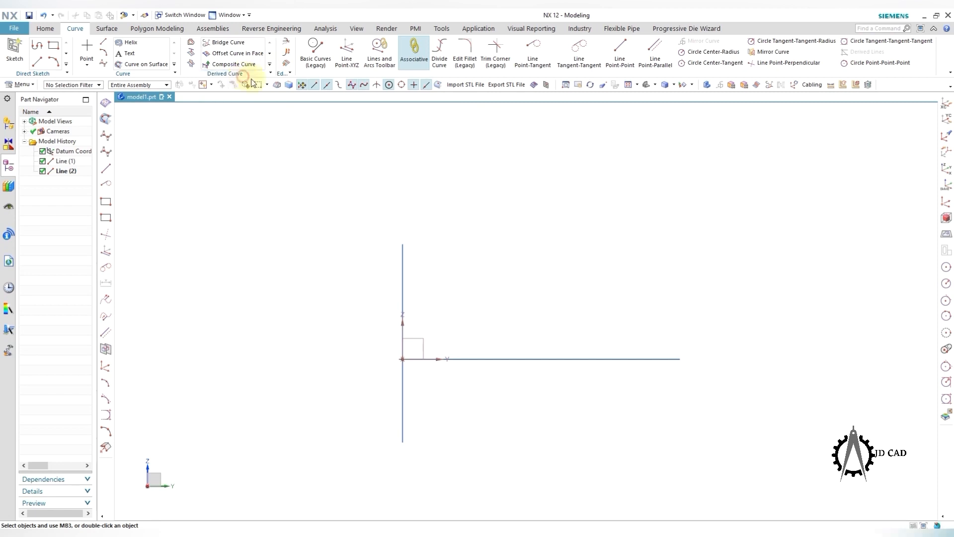
pyautogui.click(406, 401)
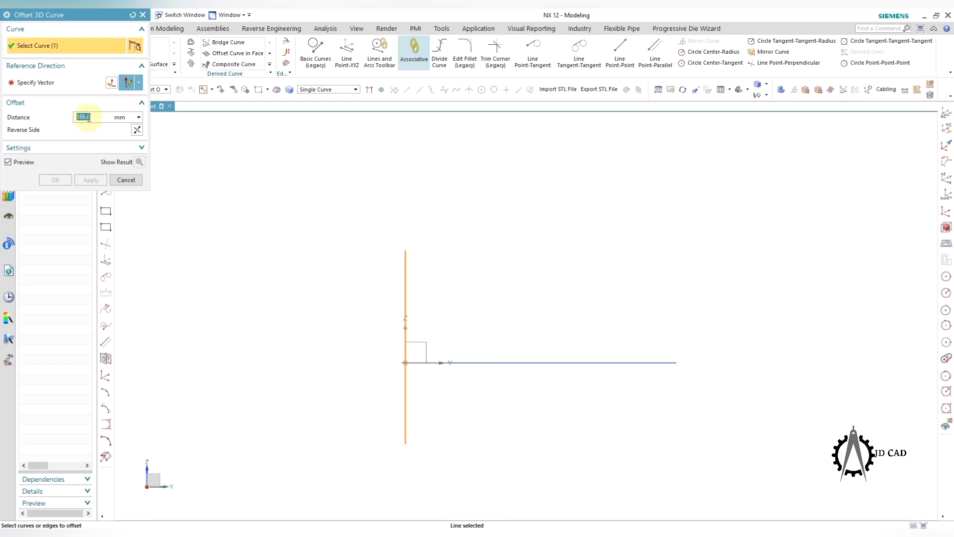
pyautogui.click(43, 87)
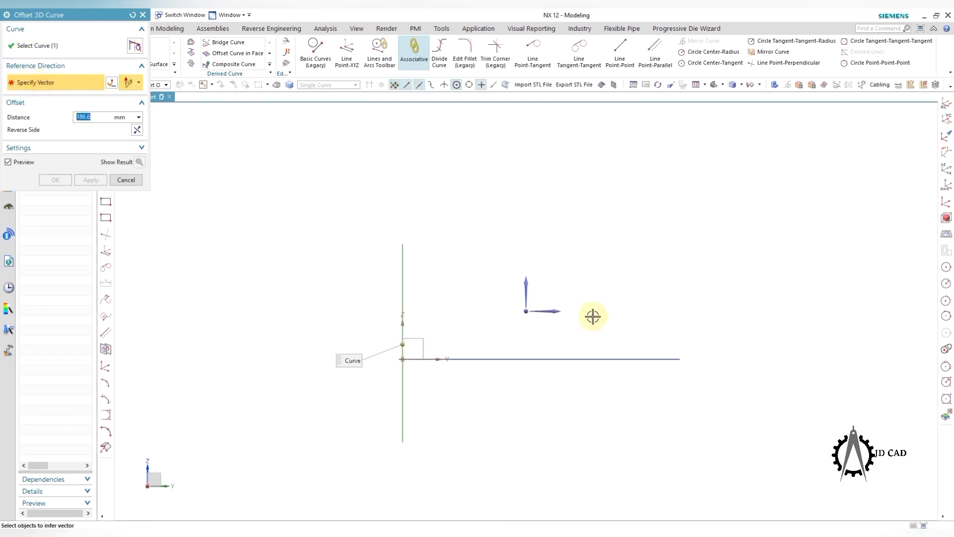
pyautogui.click(524, 313)
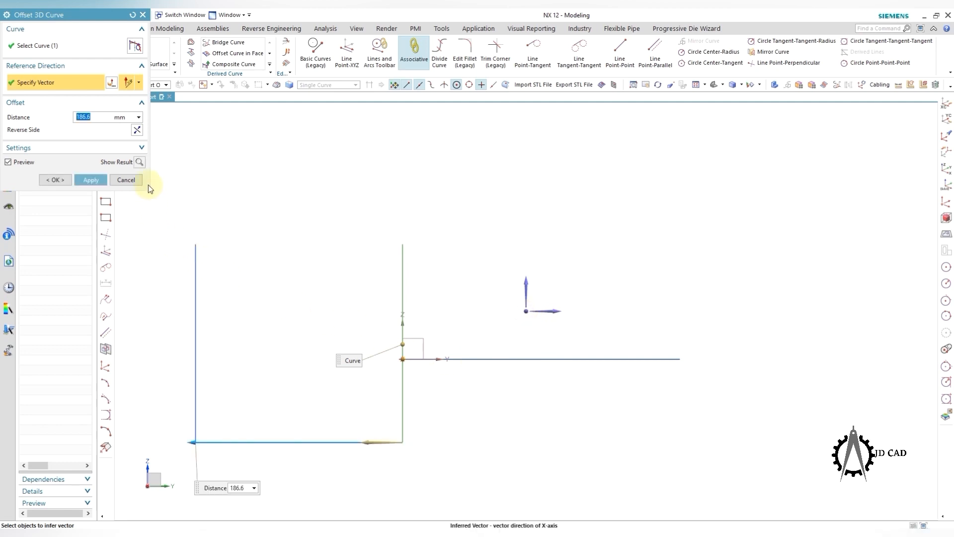
pyautogui.click(137, 130)
pyautogui.click(91, 180)
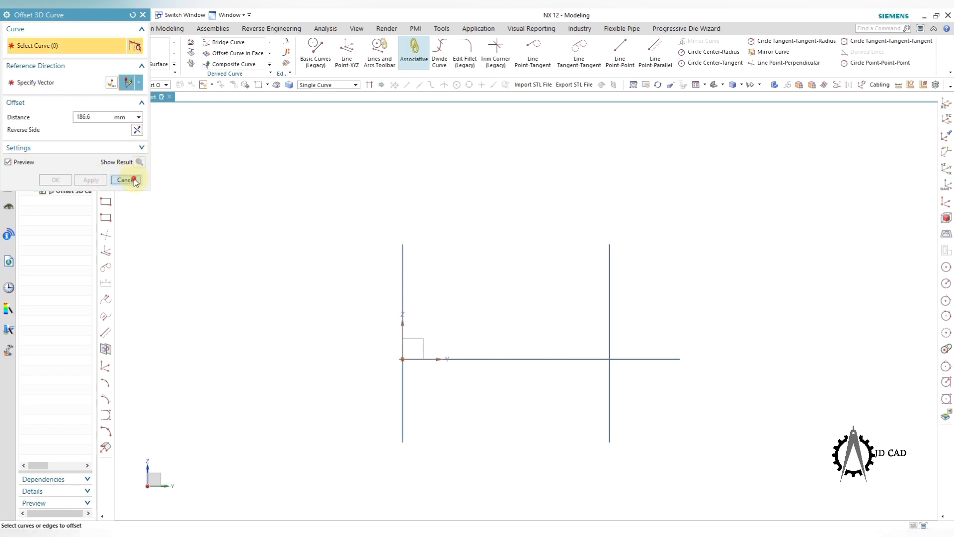
pyautogui.click(127, 180)
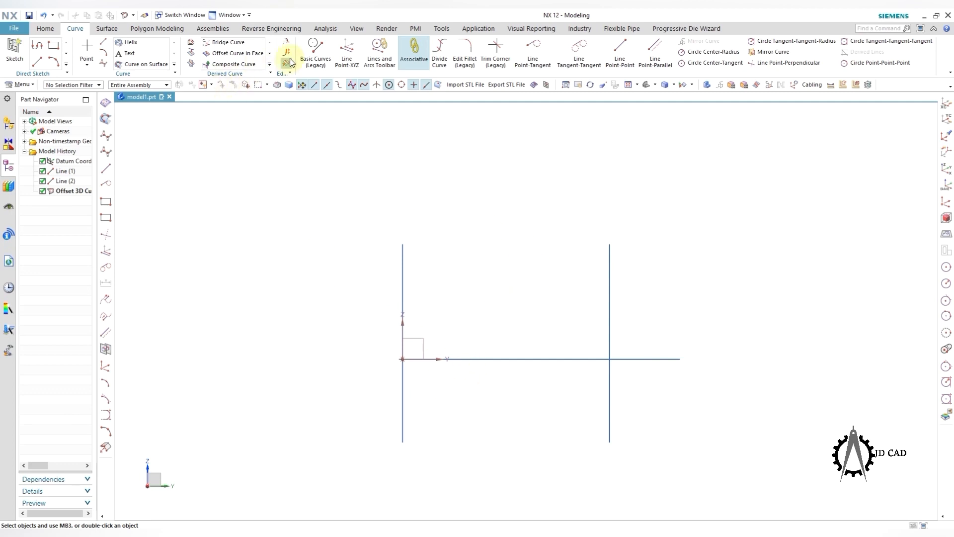
# Step: Offset the horizontal line 30 mm downward with Offset 3D Curve, using the X axis as reference direction
pyautogui.click(269, 65)
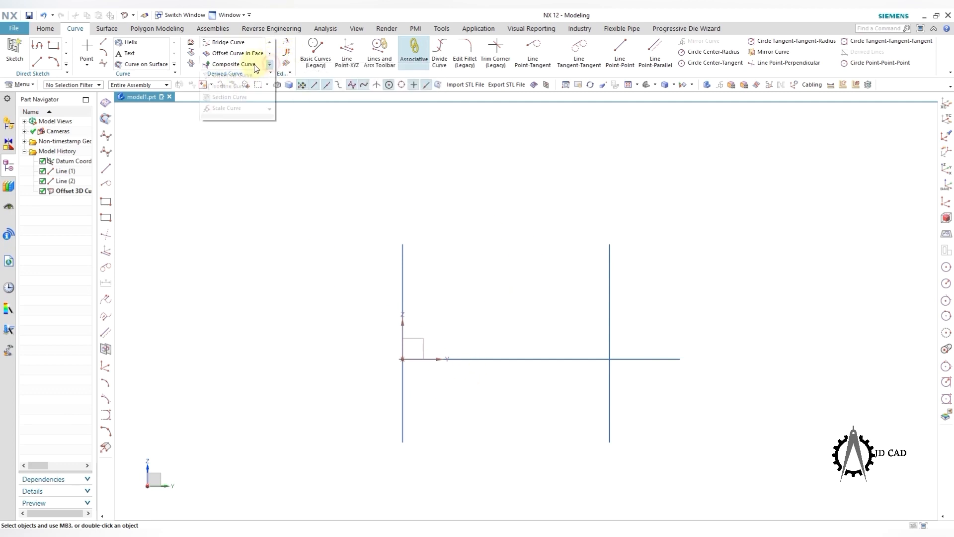
pyautogui.click(245, 74)
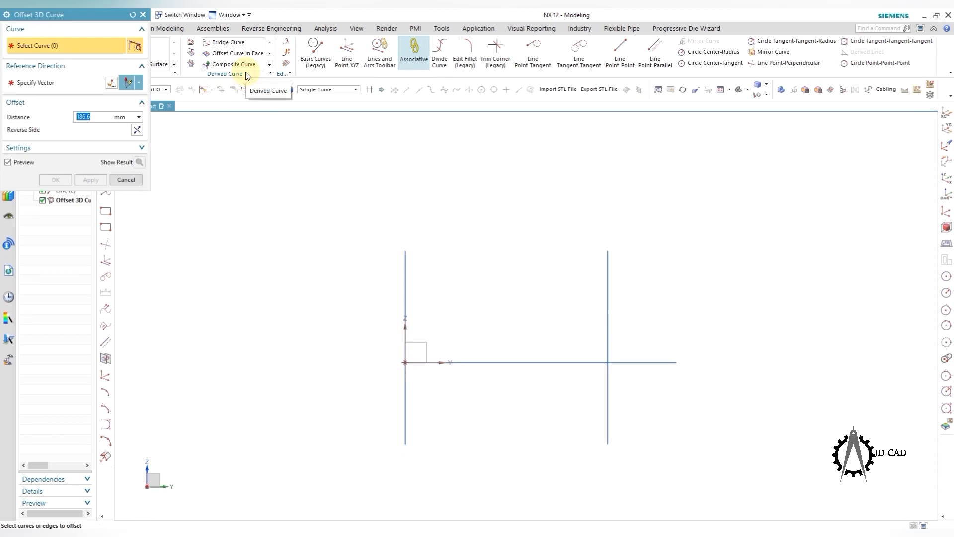
pyautogui.write('30')
pyautogui.click(495, 363)
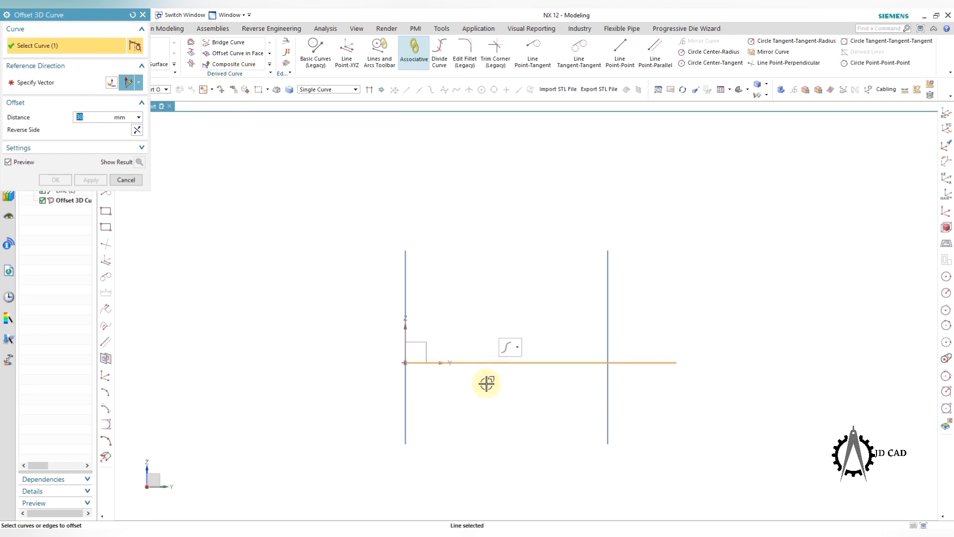
pyautogui.click(64, 83)
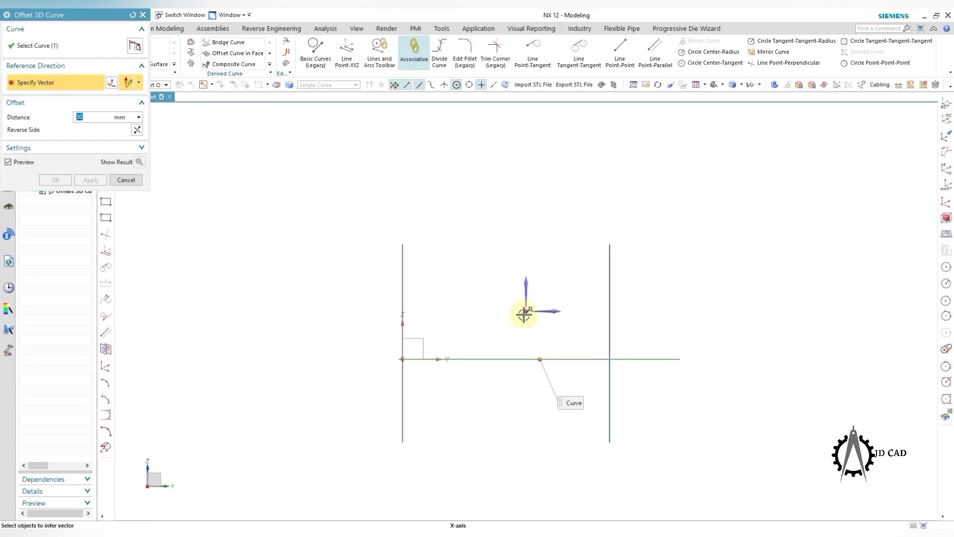
pyautogui.click(524, 315)
pyautogui.click(137, 129)
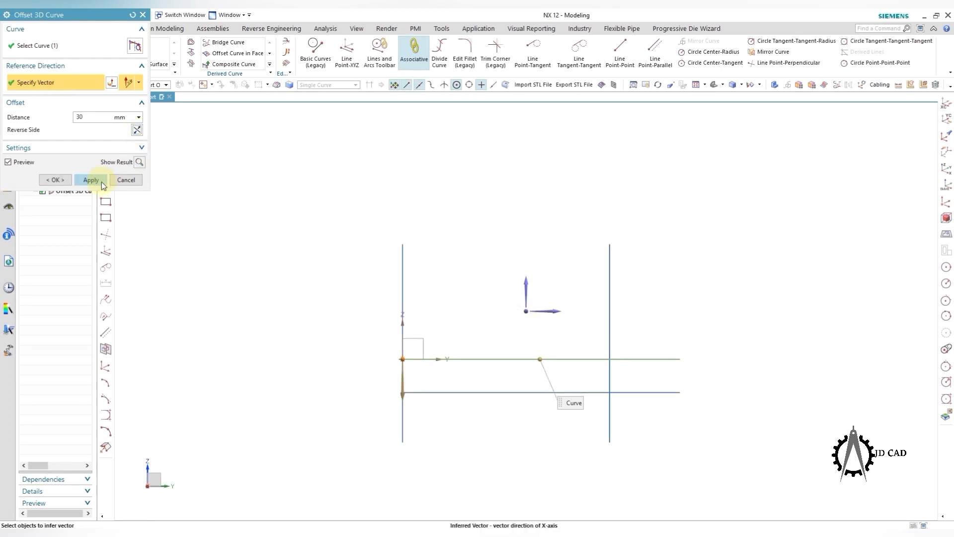
pyautogui.click(103, 185)
pyautogui.click(125, 180)
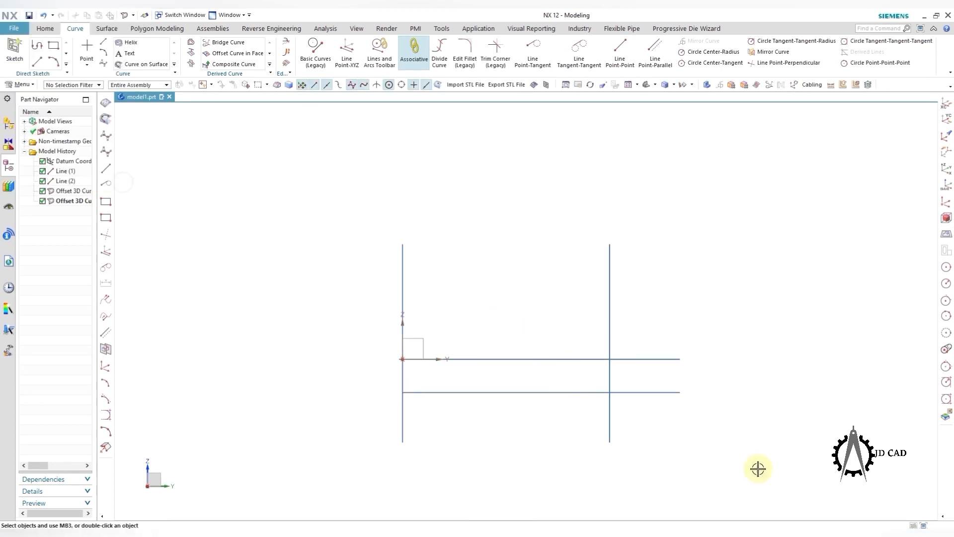
# Step: Use Curve Length with Replace input curves to cut the two original lines back to their intersections with the offset curves, removing their creation parameters
pyautogui.click(287, 55)
pyautogui.scroll(1, 447, 379)
pyautogui.click(396, 386)
pyautogui.click(495, 366)
pyautogui.click(648, 386)
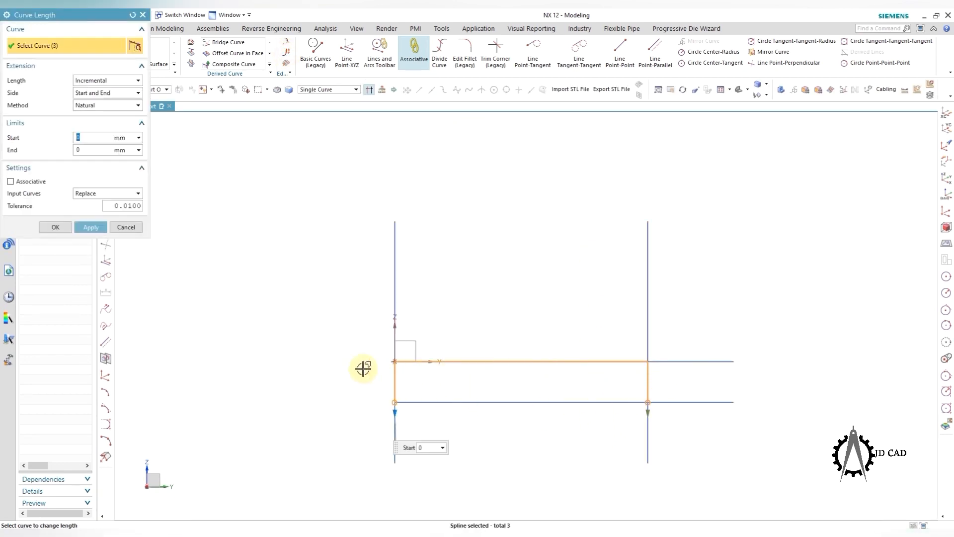
pyautogui.keyDown('shift'); pyautogui.click(647, 386); pyautogui.keyUp('shift')
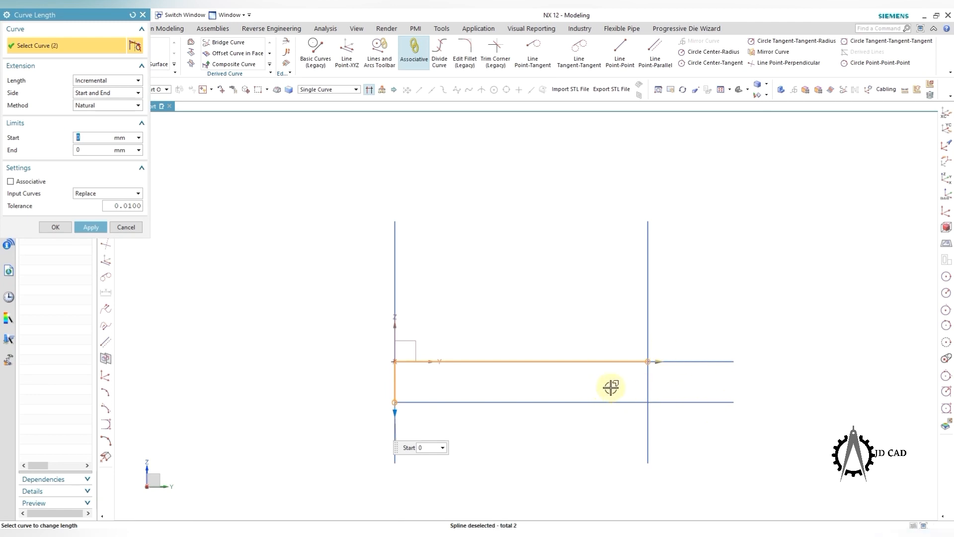
pyautogui.click(90, 228)
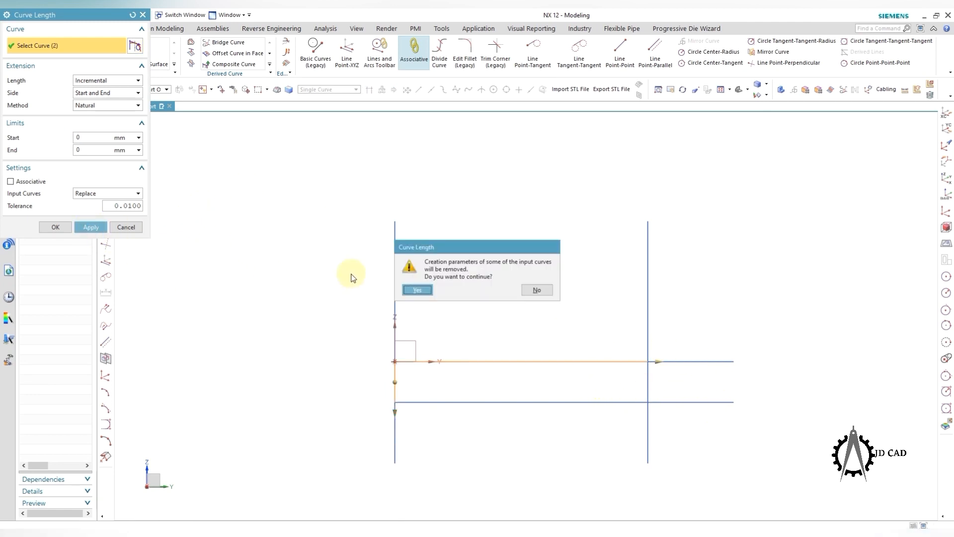
pyautogui.click(414, 290)
pyautogui.middleClick(650, 411)
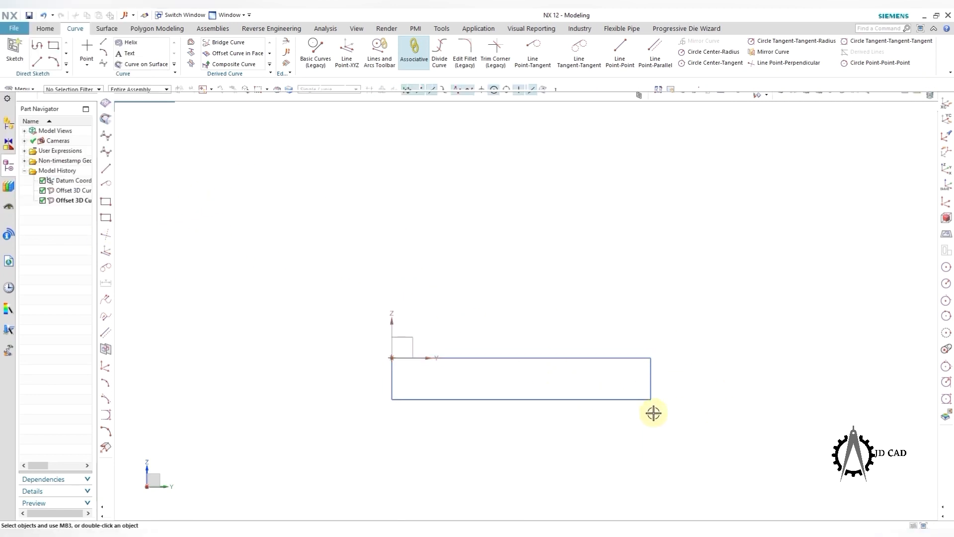
# Step: Delete the two offset curves, keeping the shortened horizontal line and the short vertical line at the origin
pyautogui.click(652, 388)
pyautogui.click(612, 401)
pyautogui.press('Delete')
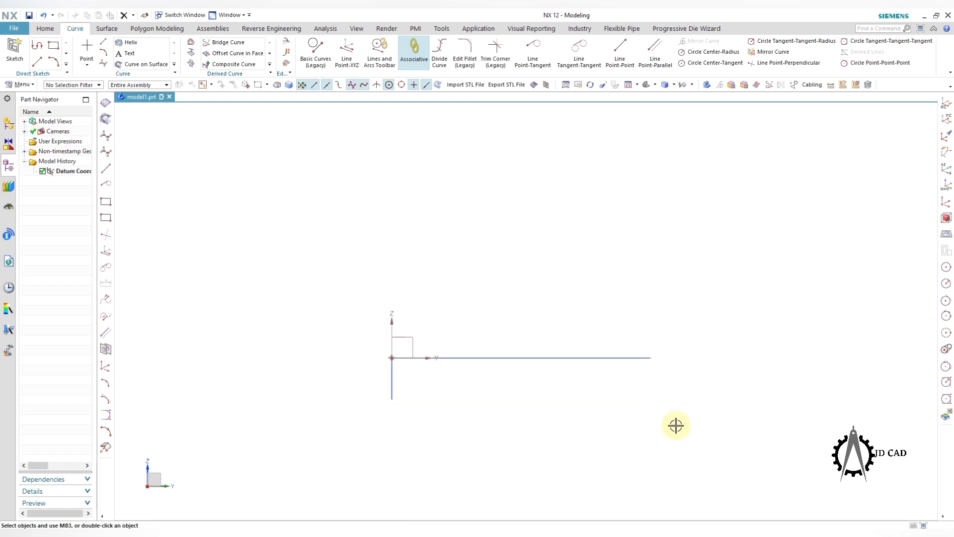
# Step: Fillet the corner between the horizontal and vertical lines with a 12 mm radius, trimming both curves, and save the part
pyautogui.scroll(-1, 576, 405)
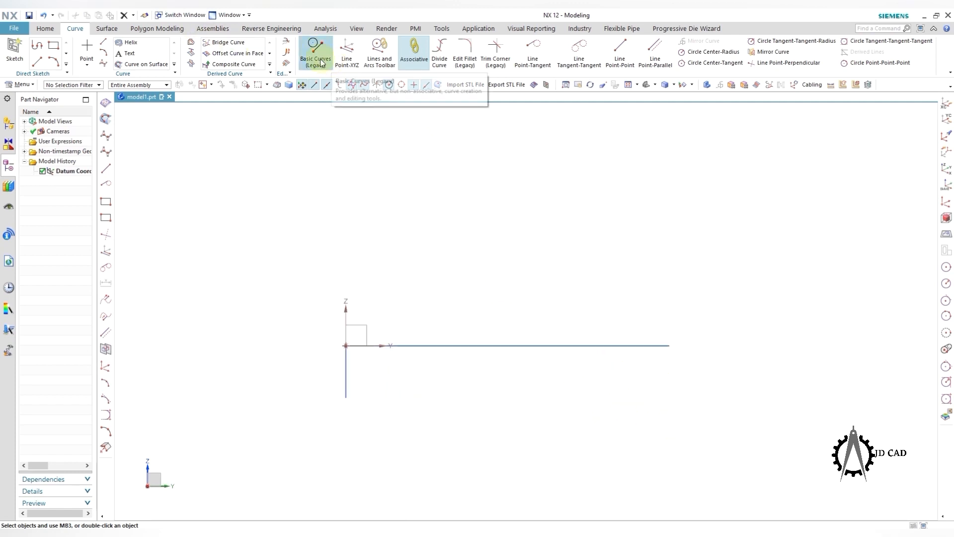
pyautogui.click(314, 48)
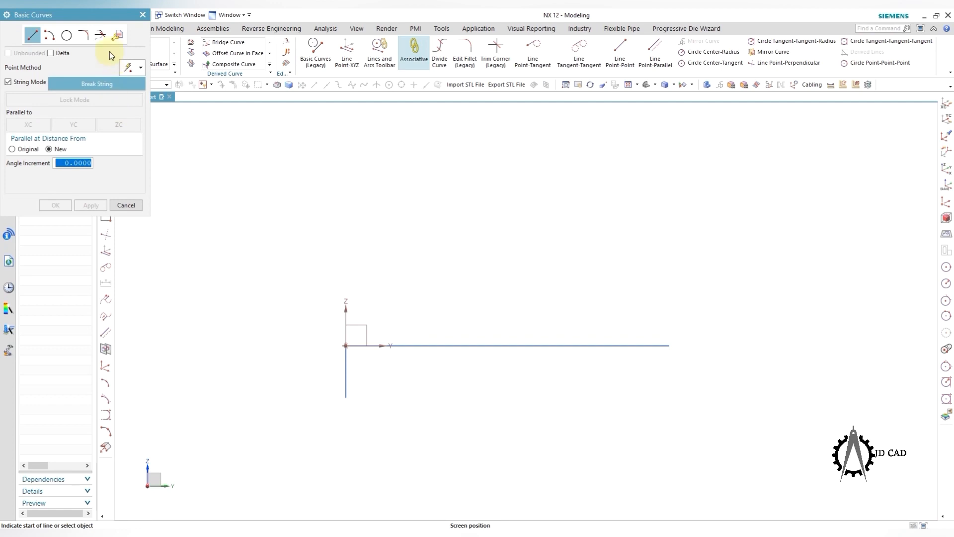
pyautogui.click(90, 36)
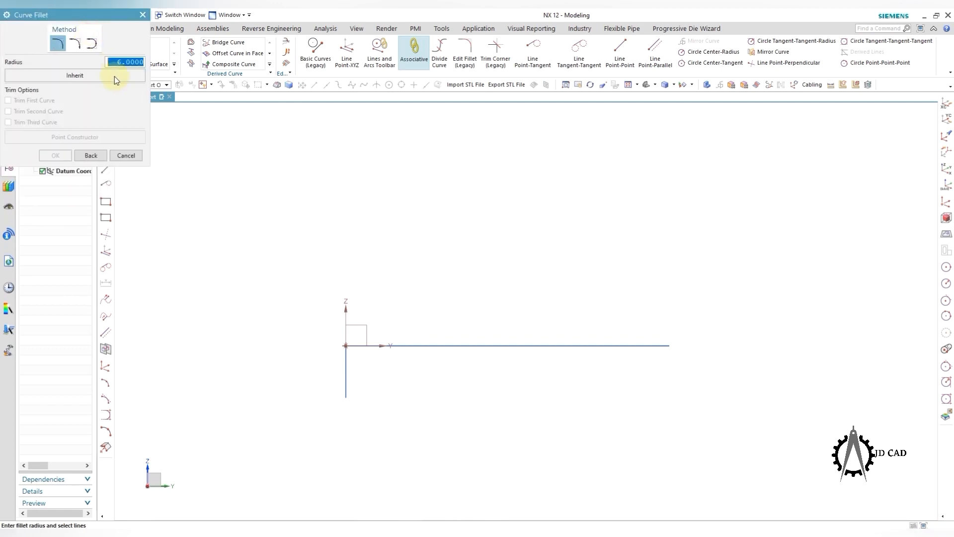
pyautogui.click(74, 43)
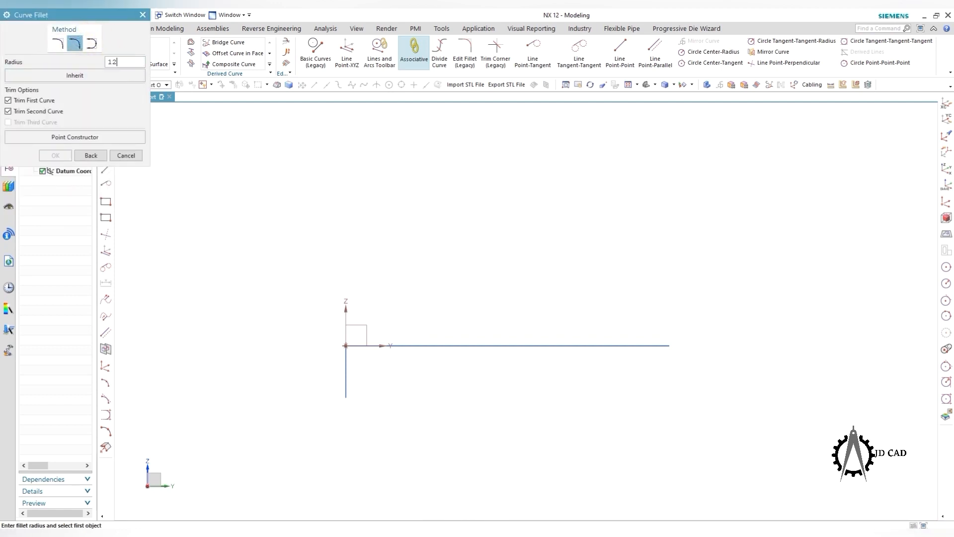
pyautogui.click(393, 344)
pyautogui.click(343, 364)
pyautogui.click(380, 378)
pyautogui.press('Escape')
pyautogui.hotkey('ctrl', 's')
pyautogui.scroll(-1, 511, 381)
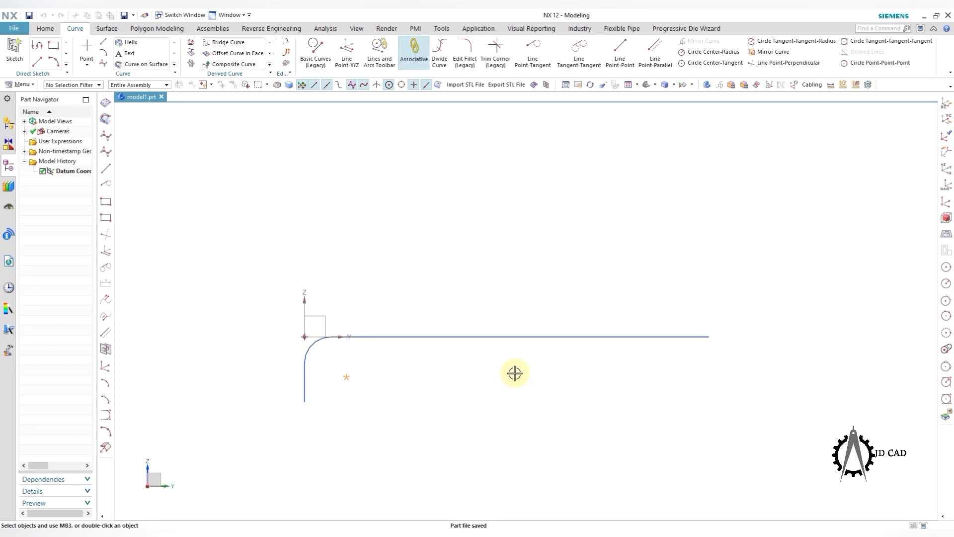
# Step: Offset the long horizontal line 22.7 mm toward negative X with Offset 3D Curve, using the Z axis as reference direction
pyautogui.scroll(1, 451, 350)
pyautogui.scroll(-1, 451, 350)
pyautogui.scroll(1, 386, 351)
pyautogui.moveTo(510, 377); pyautogui.dragTo(610, 302, button='middle')
pyautogui.press('F8')
pyautogui.press('F8')
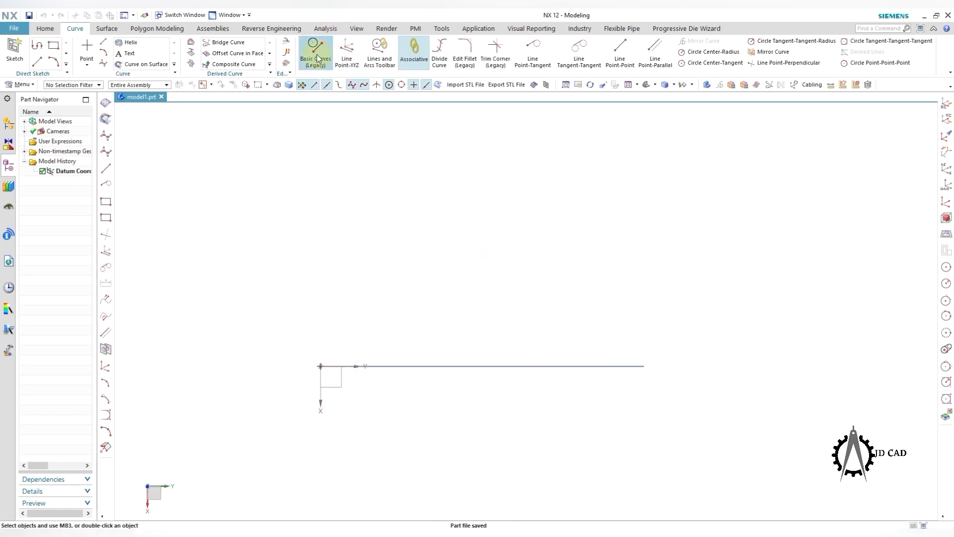
pyautogui.moveTo(552, 199)
pyautogui.mouseDown(button='middle')
pyautogui.moveTo(562, 170)
pyautogui.moveTo(611, 238)
pyautogui.moveTo(610, 333)
pyautogui.moveTo(625, 312)
pyautogui.moveTo(643, 338)
pyautogui.mouseUp(button='middle')
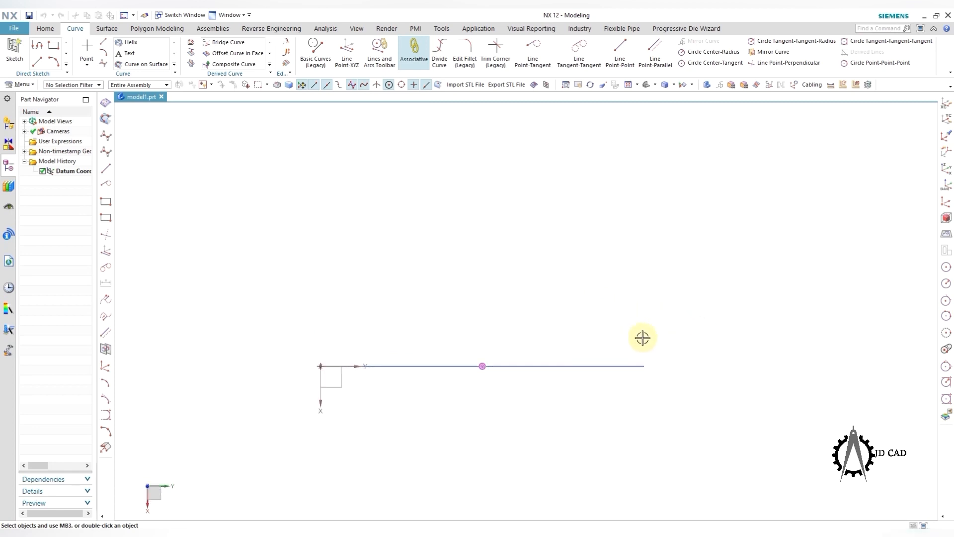
pyautogui.click(268, 65)
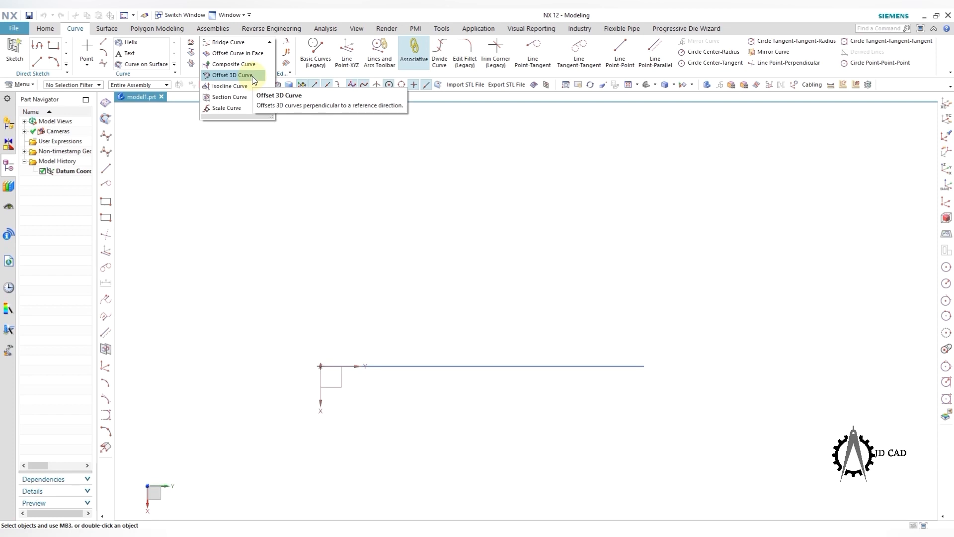
pyautogui.click(252, 76)
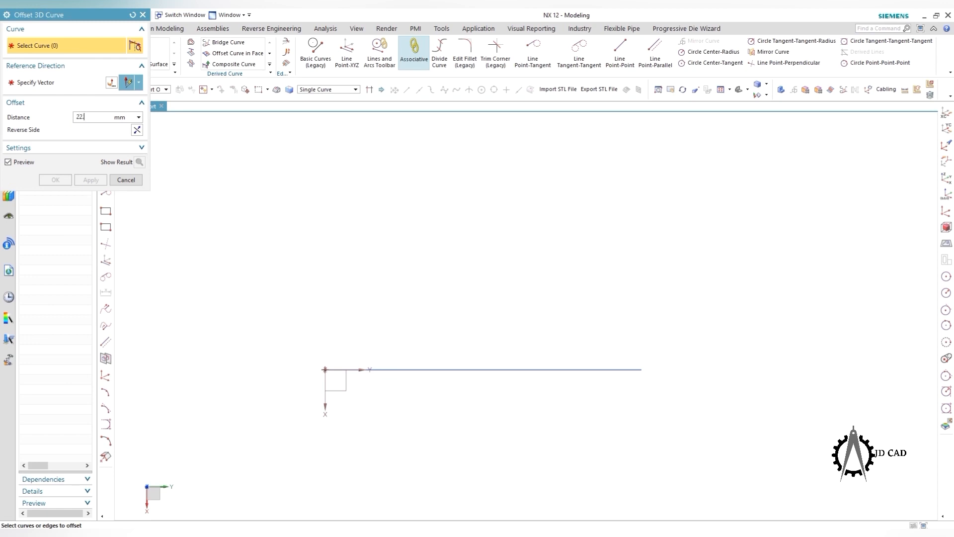
pyautogui.click(528, 369)
pyautogui.click(47, 83)
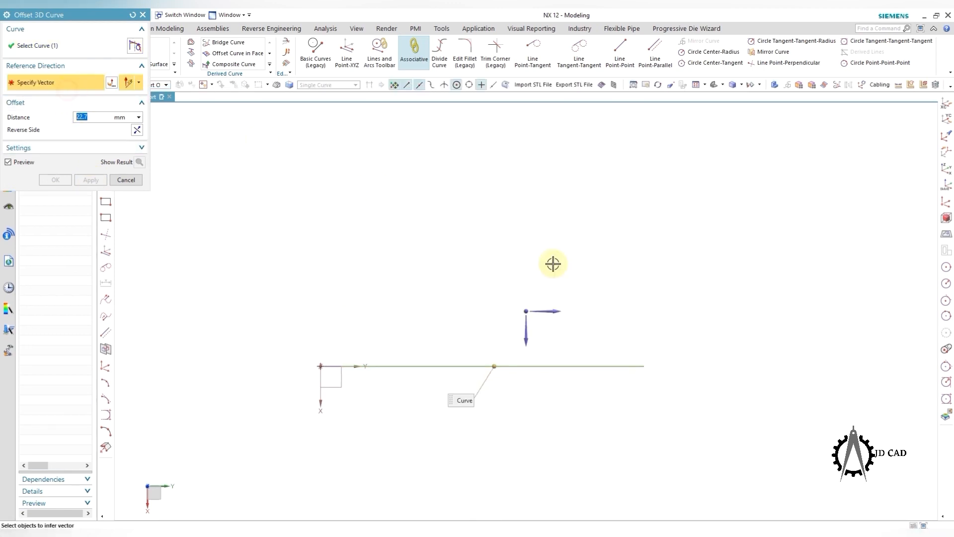
pyautogui.click(523, 309)
pyautogui.click(136, 130)
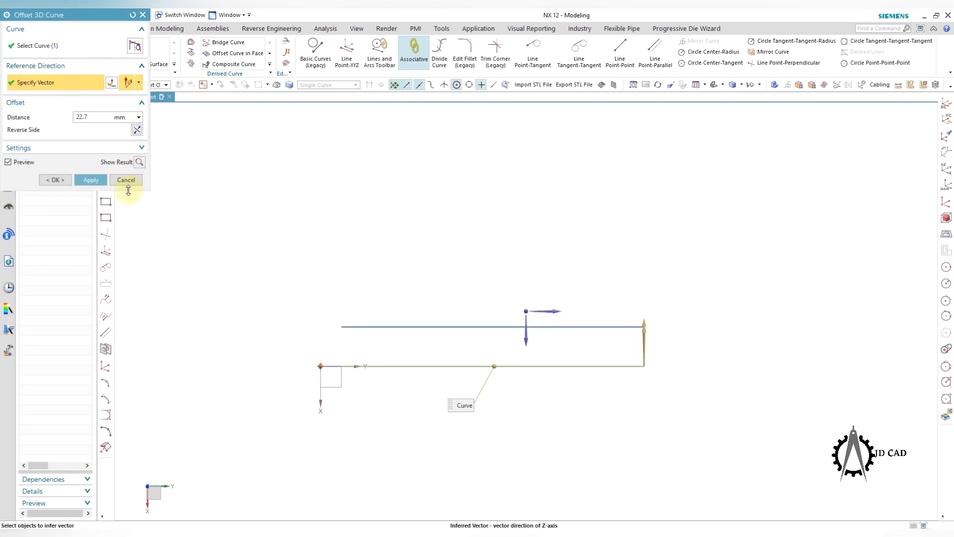
pyautogui.click(91, 180)
pyautogui.click(126, 180)
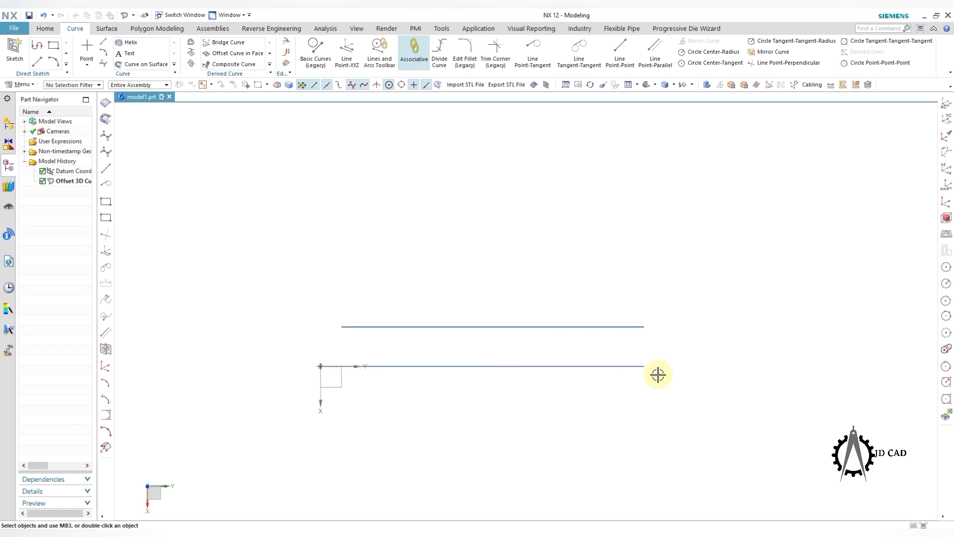
# Step: Draw a line along X joining the far ends of the long line and its offset copy
pyautogui.moveTo(654, 370)
pyautogui.mouseDown(button='middle')
pyautogui.moveTo(673, 367)
pyautogui.moveTo(673, 318)
pyautogui.moveTo(677, 396)
pyautogui.moveTo(649, 290)
pyautogui.moveTo(658, 353)
pyautogui.mouseUp(button='middle')
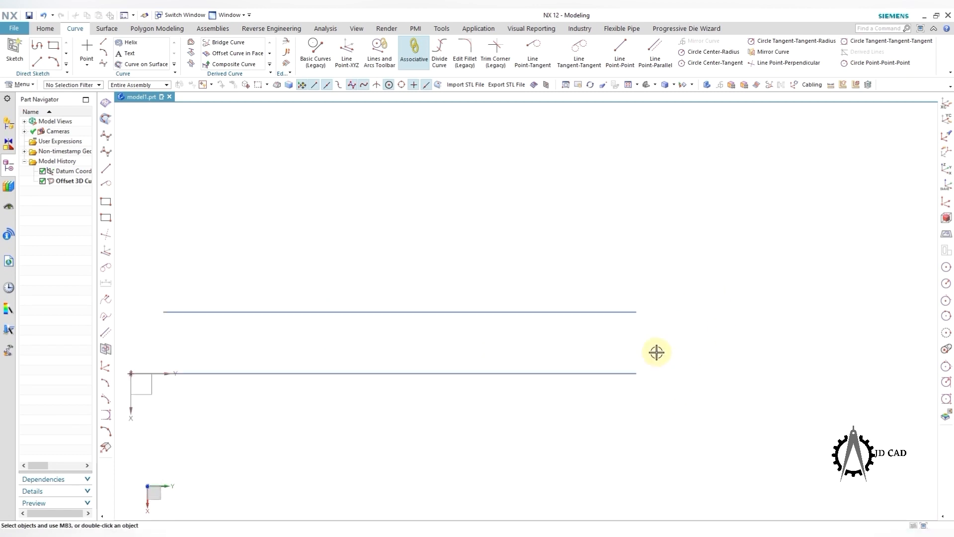
pyautogui.click(315, 52)
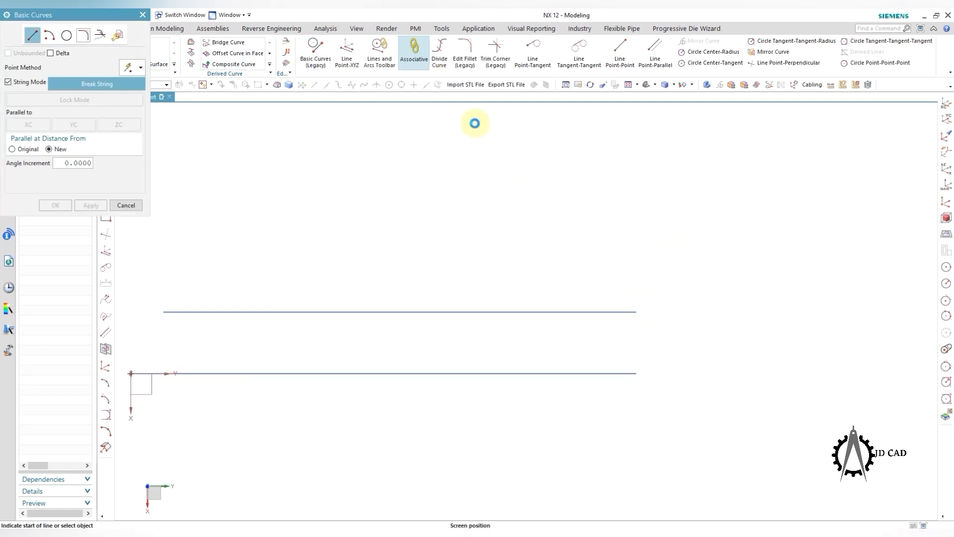
pyautogui.press('Escape')
pyautogui.click(347, 50)
pyautogui.click(637, 374)
pyautogui.click(635, 311)
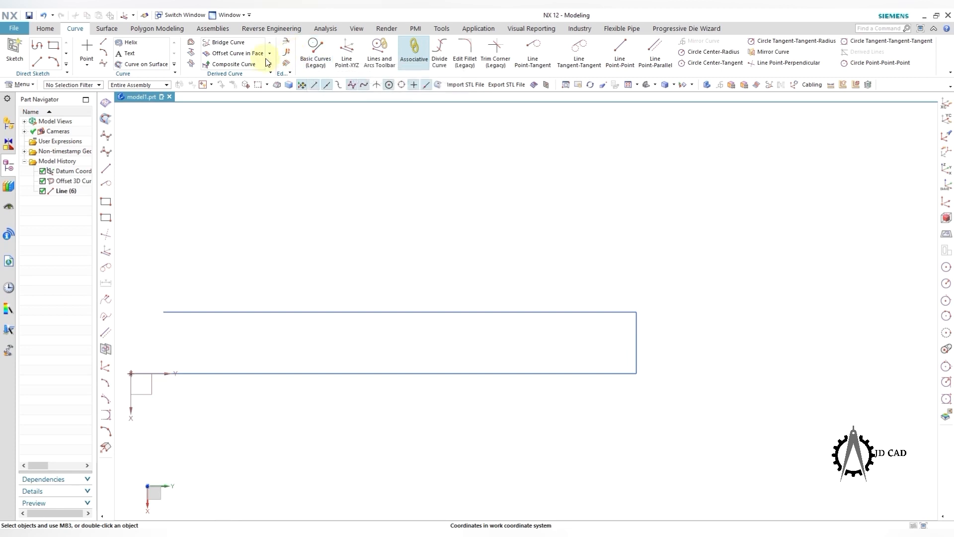
# Step: Fillet both corners at the closed end with radius 22.7/2, trimming the curves and accepting removal of their creation parameters
pyautogui.click(301, 59)
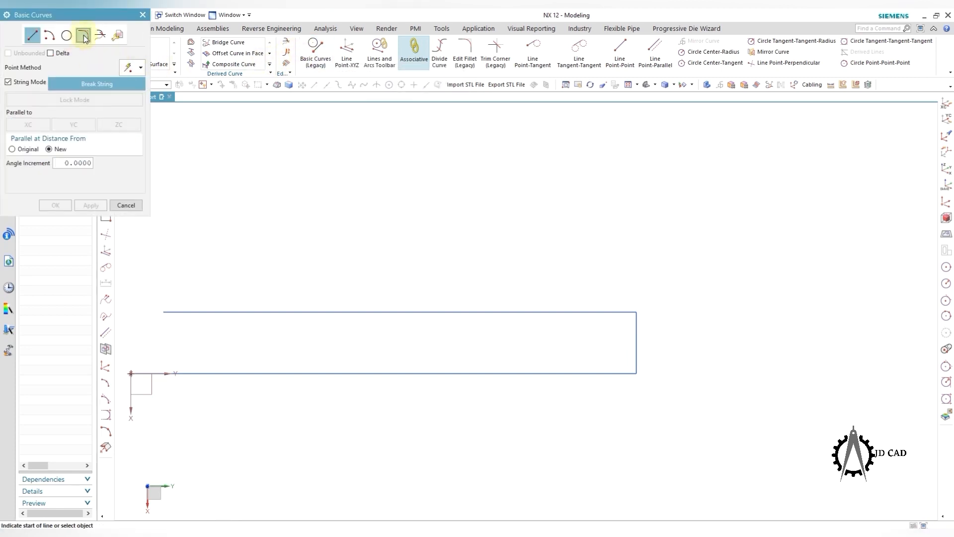
pyautogui.click(84, 37)
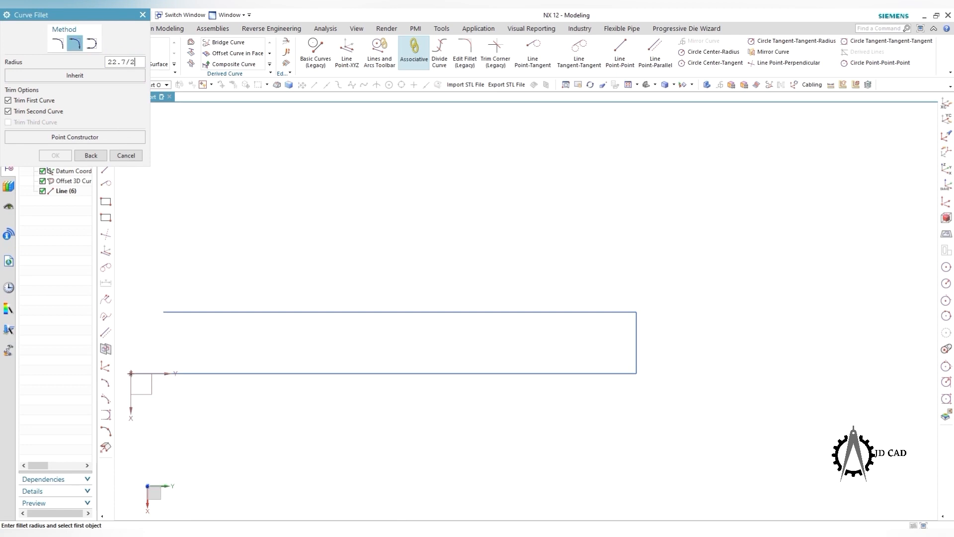
pyautogui.click(620, 322)
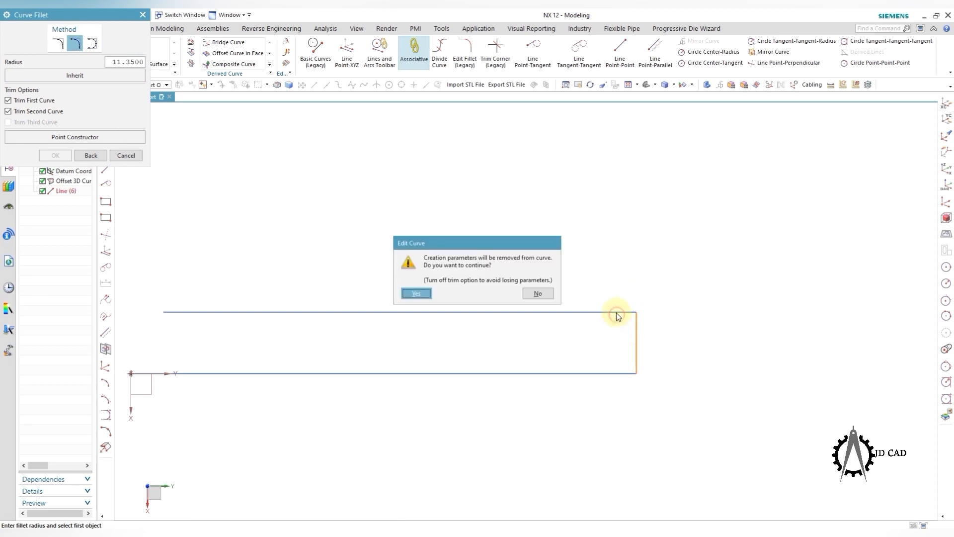
pyautogui.click(418, 297)
pyautogui.click(591, 313)
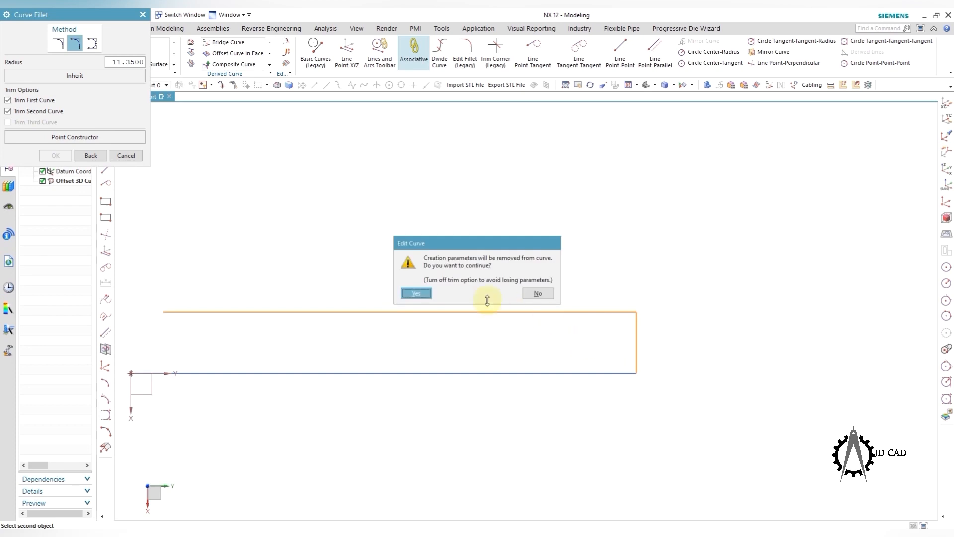
pyautogui.click(417, 294)
pyautogui.click(615, 373)
pyautogui.click(637, 357)
pyautogui.click(597, 354)
pyautogui.press('Escape')
# Step: Delete the offset long line, keeping the rounded end arcs attached to the original line
pyautogui.scroll(-4, 592, 307)
pyautogui.moveTo(591, 320); pyautogui.dragTo(620, 280, button='middle')
pyautogui.click(566, 288)
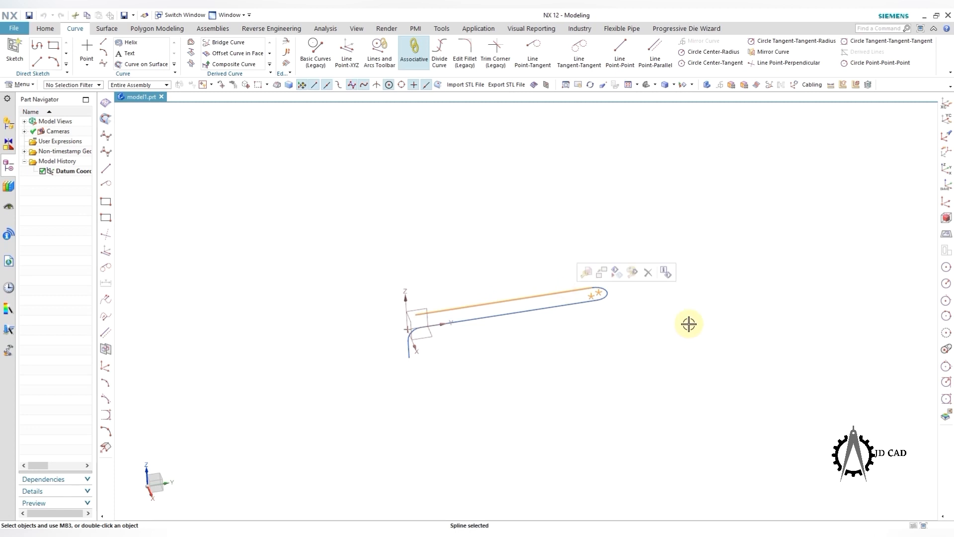
pyautogui.press('Delete')
# Step: Offset the long horizontal line 7.3 mm toward positive Z with Offset 3D Curve, using the X axis as reference direction
pyautogui.moveTo(624, 324); pyautogui.dragTo(600, 295, button='middle')
pyautogui.press('F8')
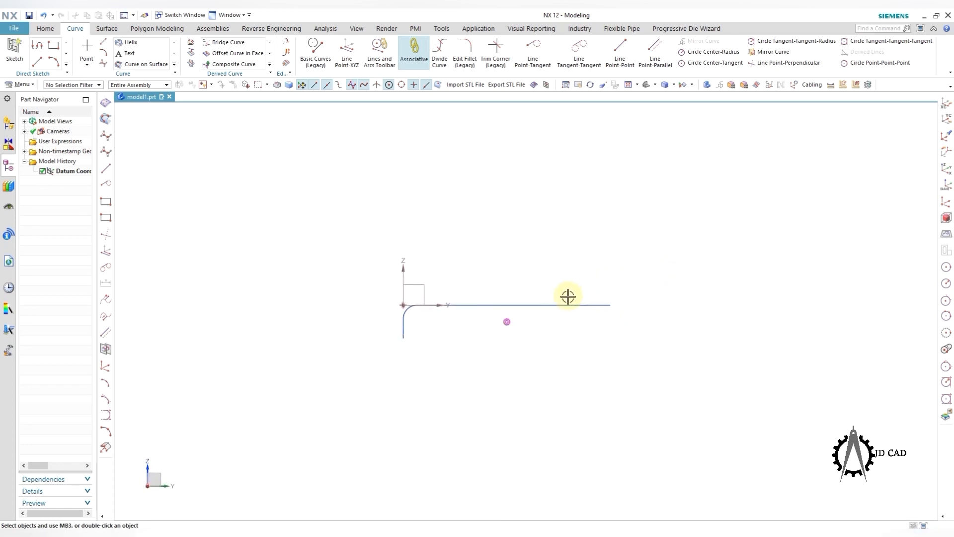
pyautogui.moveTo(477, 235); pyautogui.dragTo(518, 239, button='middle')
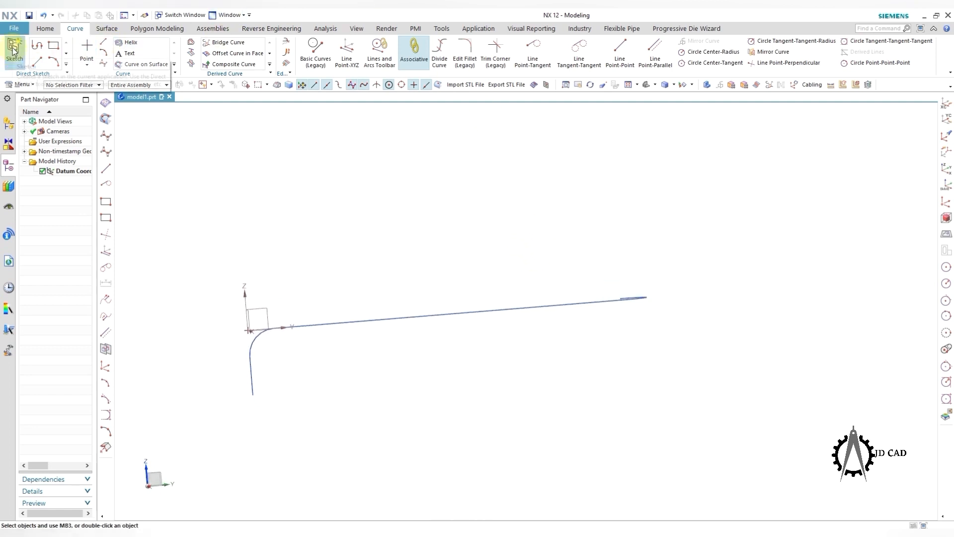
pyautogui.press('F8')
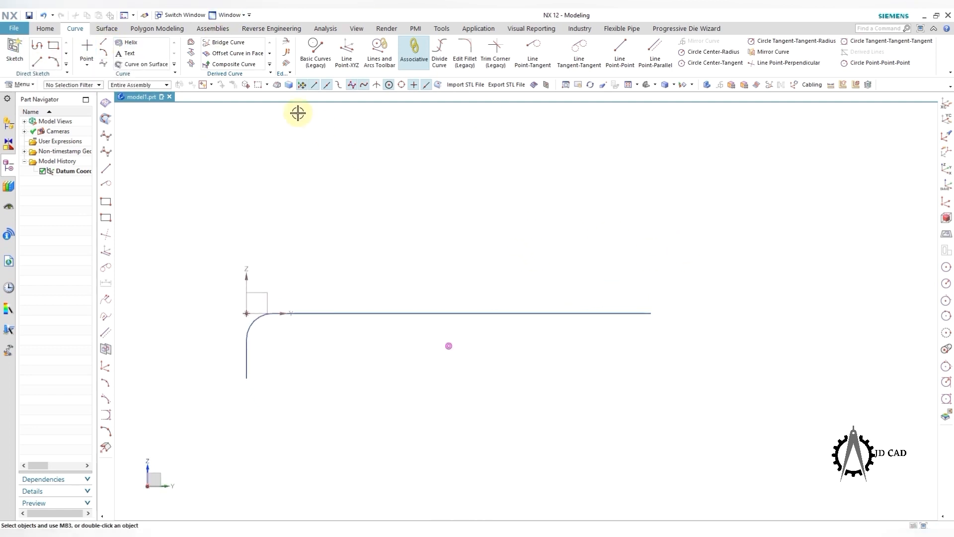
pyautogui.click(270, 67)
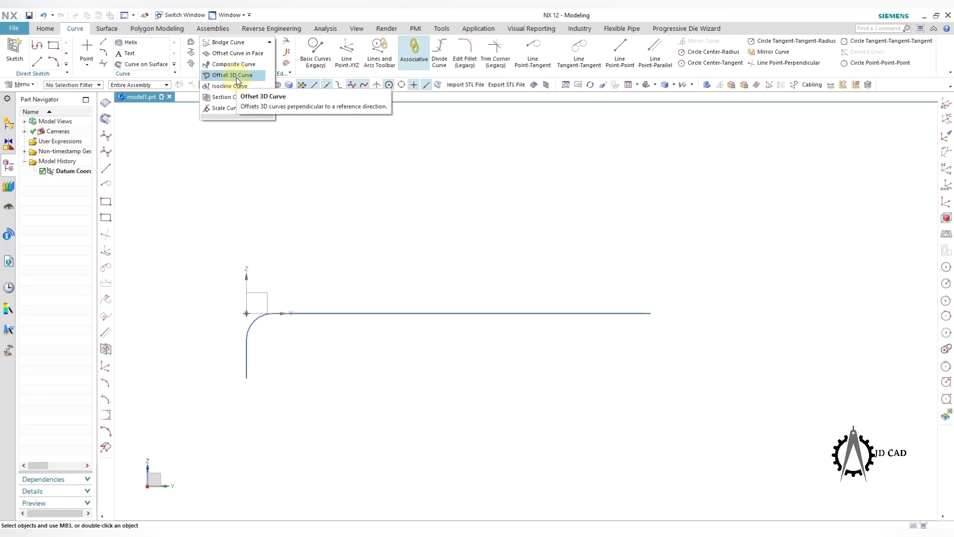
pyautogui.click(236, 75)
pyautogui.click(554, 318)
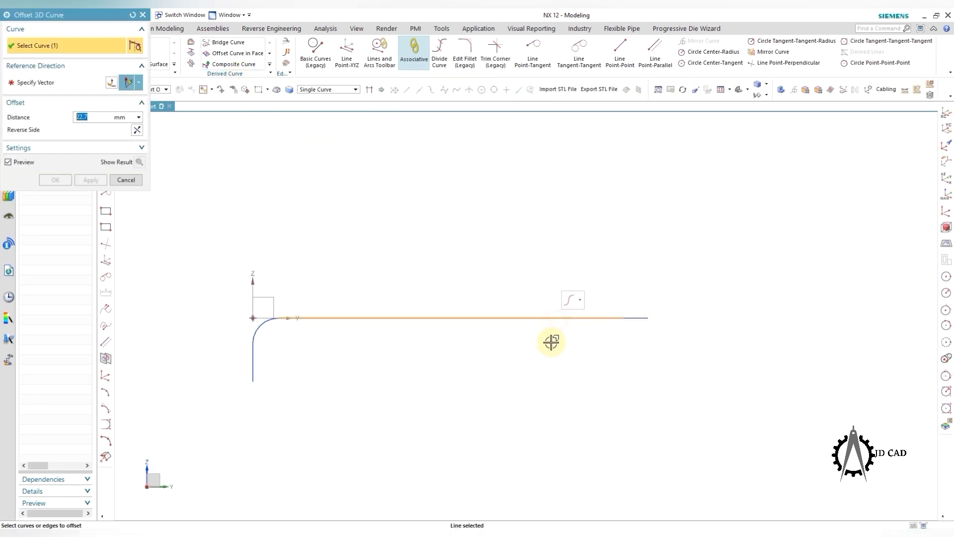
pyautogui.write('7.3')
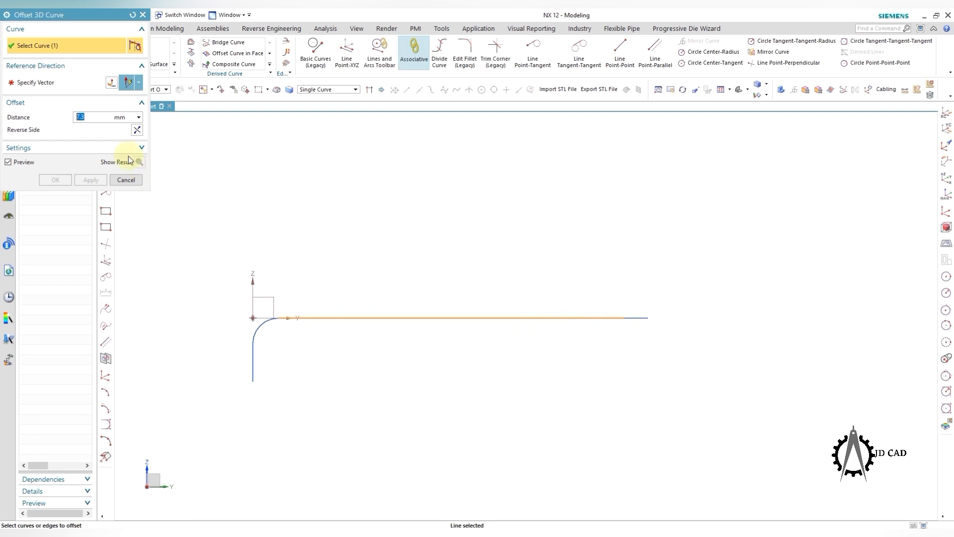
pyautogui.click(79, 82)
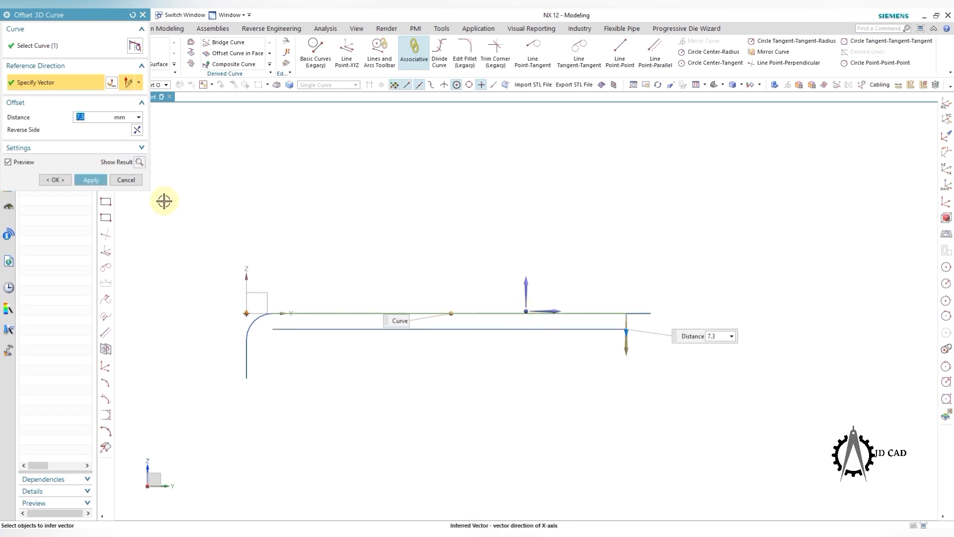
pyautogui.click(137, 130)
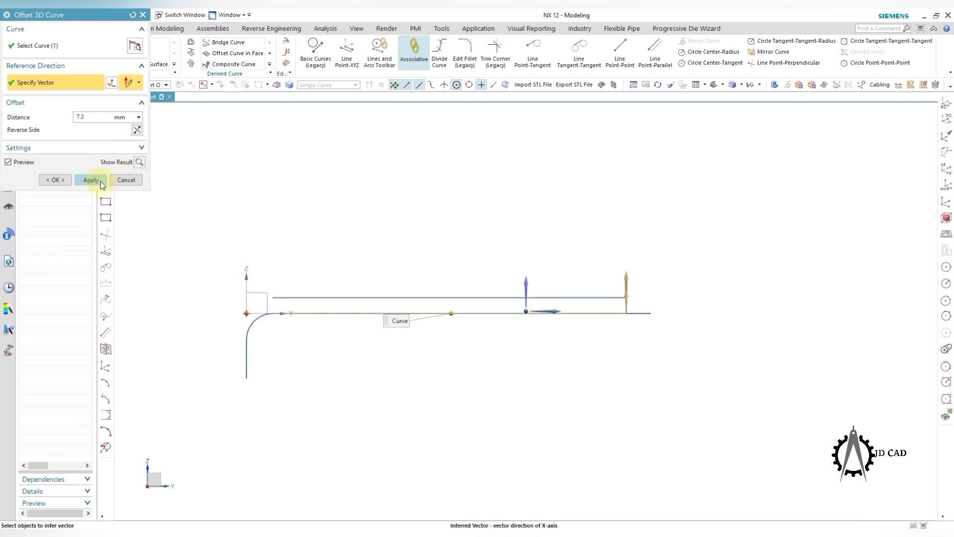
pyautogui.click(100, 181)
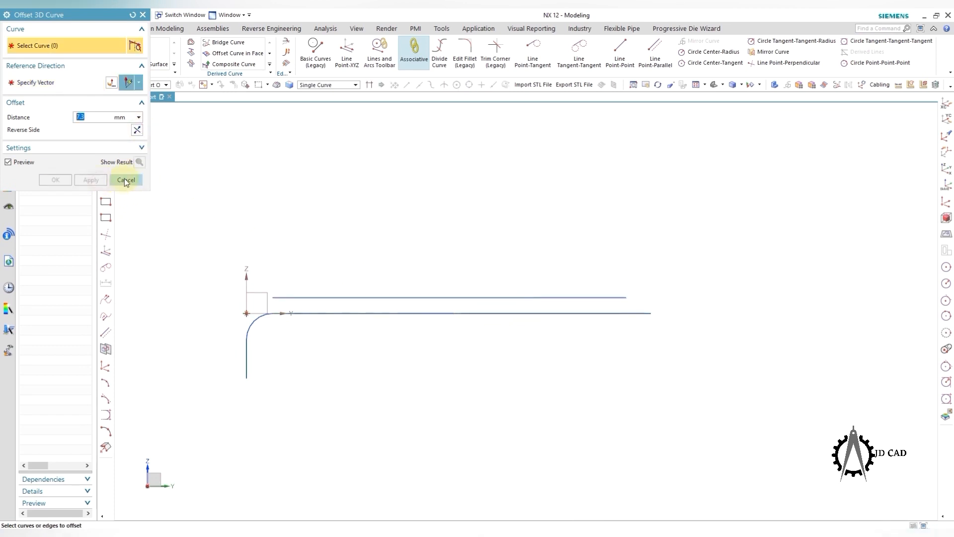
pyautogui.click(124, 179)
pyautogui.moveTo(650, 259); pyautogui.dragTo(587, 200, button='middle')
pyautogui.click(44, 28)
pyautogui.moveTo(628, 296); pyautogui.dragTo(615, 230, button='middle')
pyautogui.press('F8')
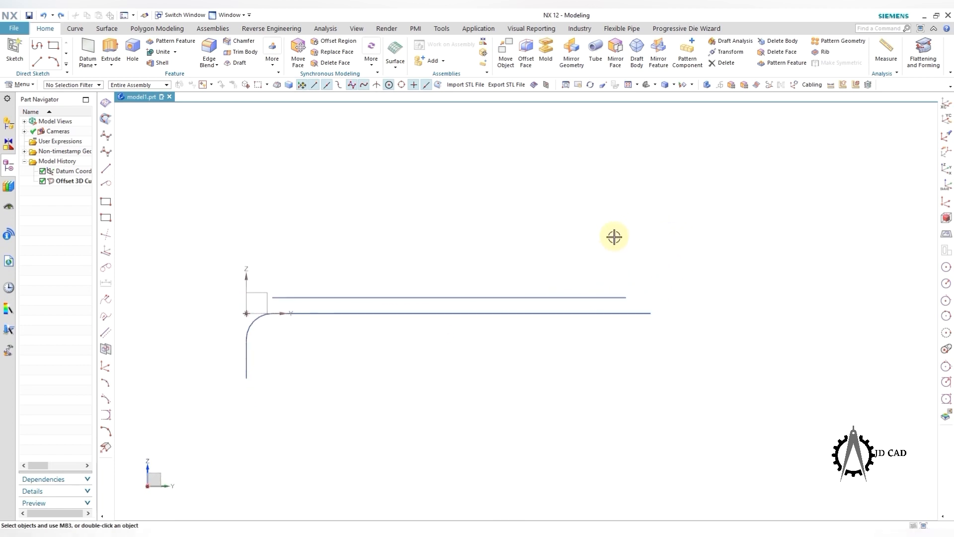
pyautogui.moveTo(555, 248); pyautogui.dragTo(673, 239, button='middle')
pyautogui.press('F8')
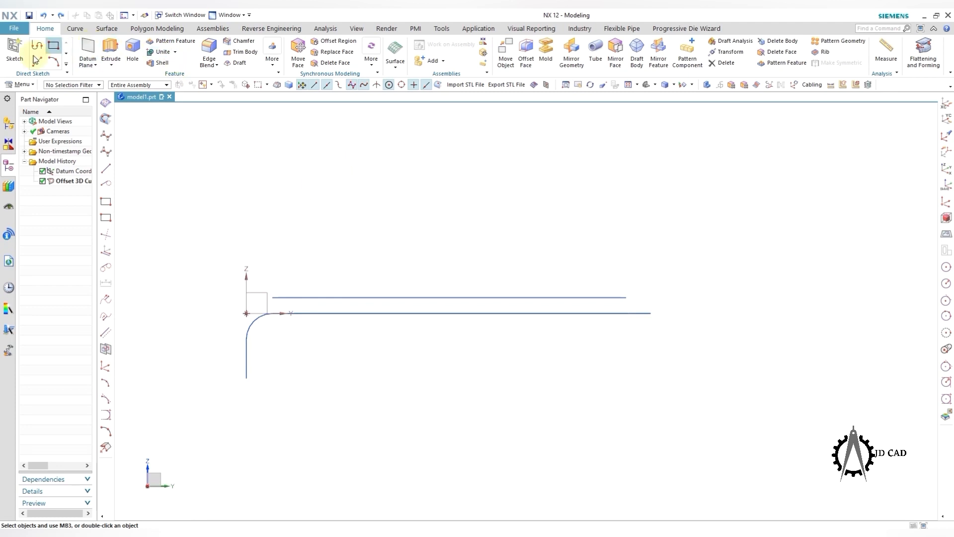
# Step: Draw a line about 33 mm long in the positive Z direction from the free end of the rounded end arc
pyautogui.click(75, 28)
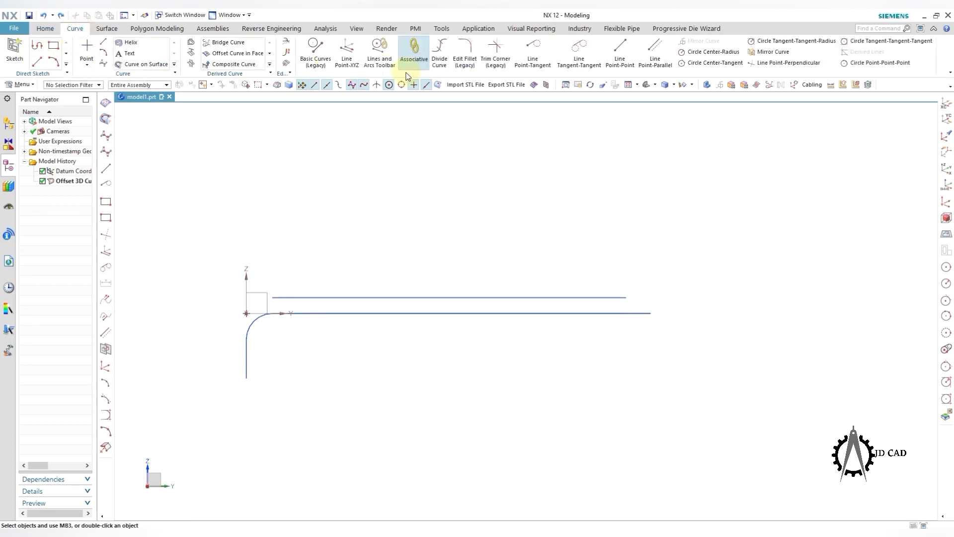
pyautogui.click(356, 62)
pyautogui.moveTo(693, 279); pyautogui.dragTo(618, 298, button='middle')
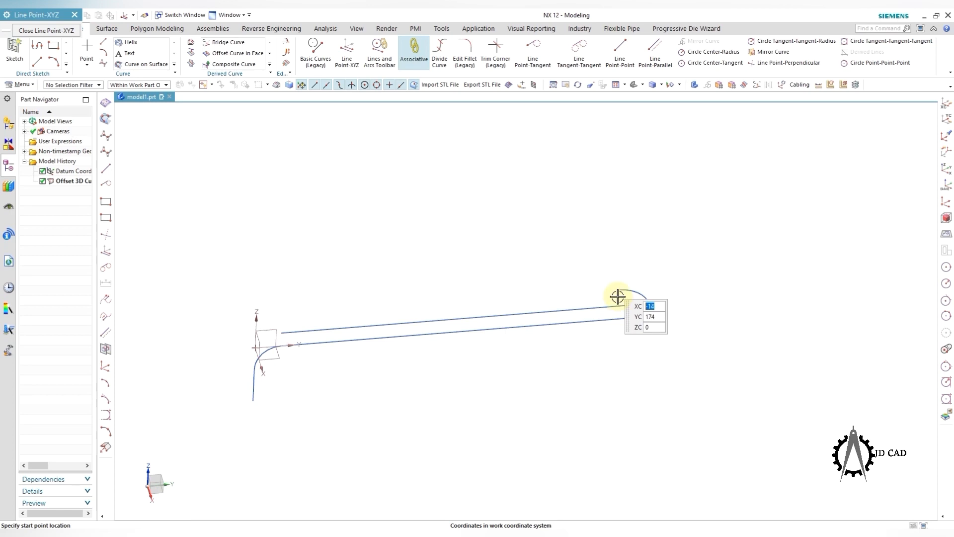
pyautogui.click(619, 290)
pyautogui.moveTo(629, 241); pyautogui.dragTo(581, 202, button='middle')
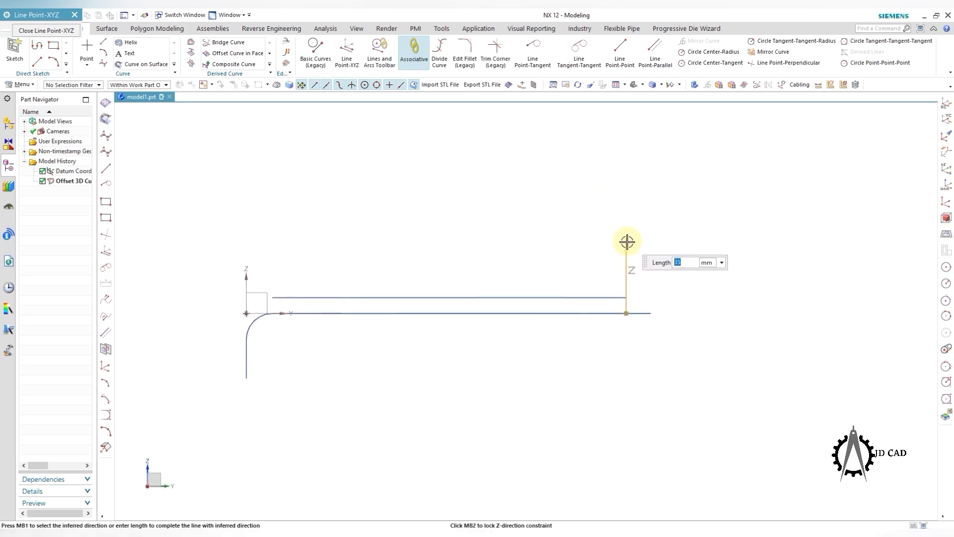
pyautogui.click(627, 242)
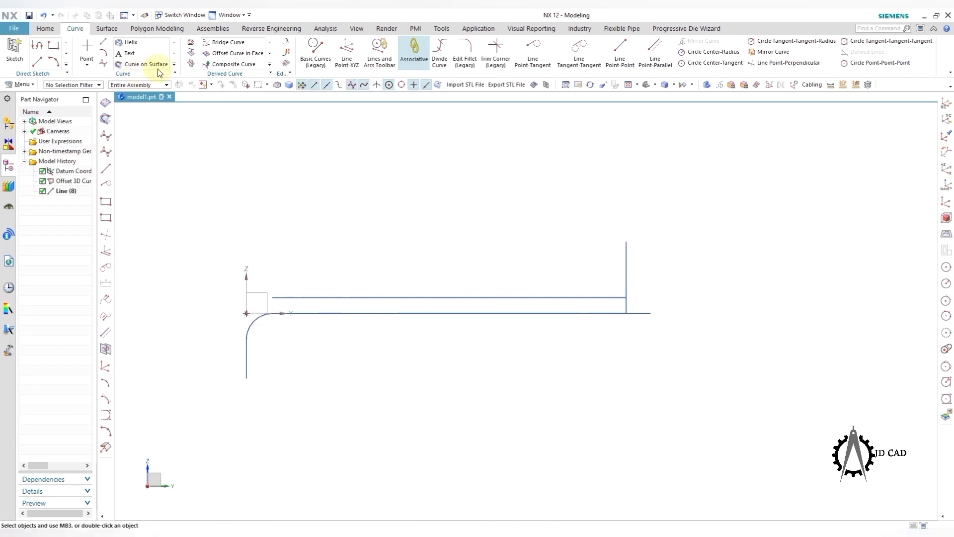
# Step: Undo the last vertical line and redraw it in the positive Z direction from the outermost point of the rounded end
pyautogui.hotkey('ctrl', 'z')
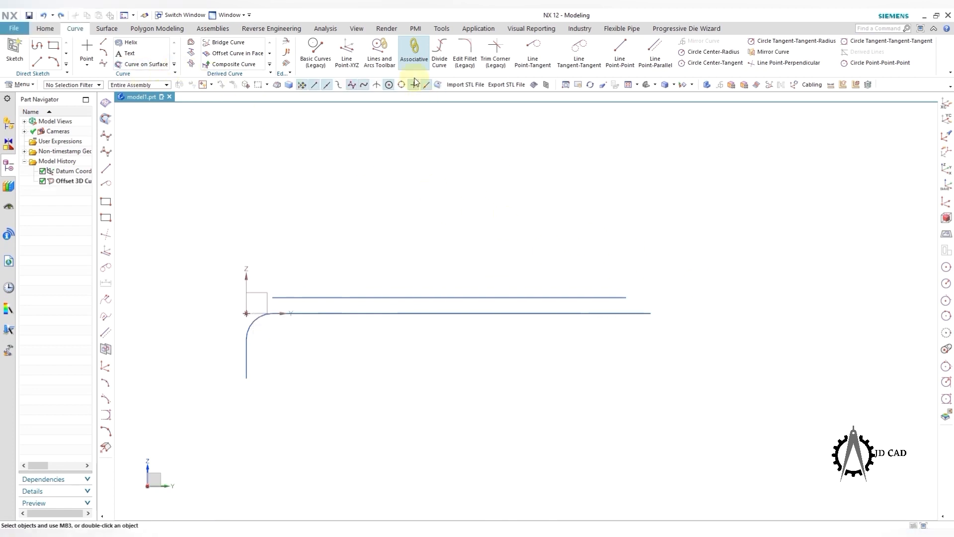
pyautogui.click(347, 52)
pyautogui.click(653, 312)
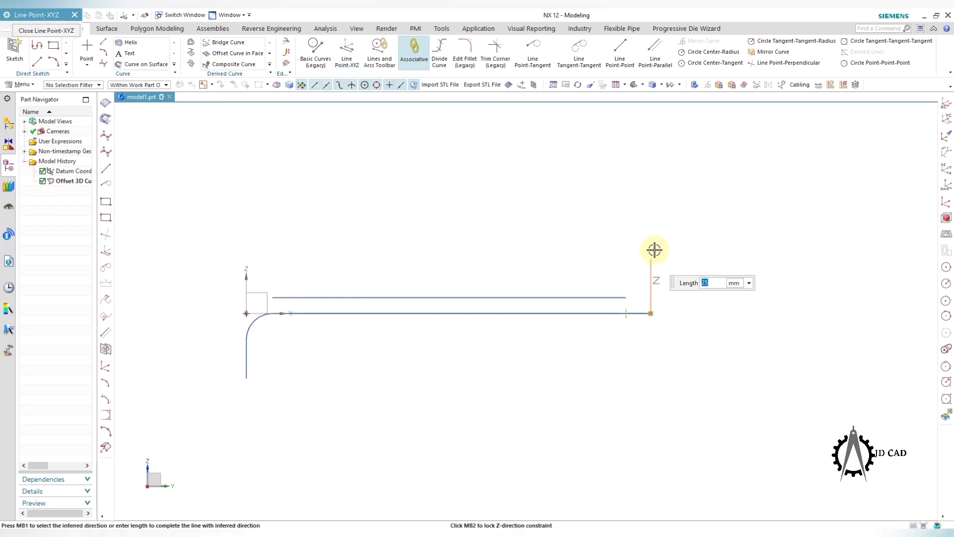
pyautogui.click(653, 241)
# Step: Offset the vertical line 152.7 mm toward the origin with Offset 3D Curve, using the X axis as reference direction
pyautogui.click(270, 66)
pyautogui.click(251, 78)
pyautogui.click(649, 282)
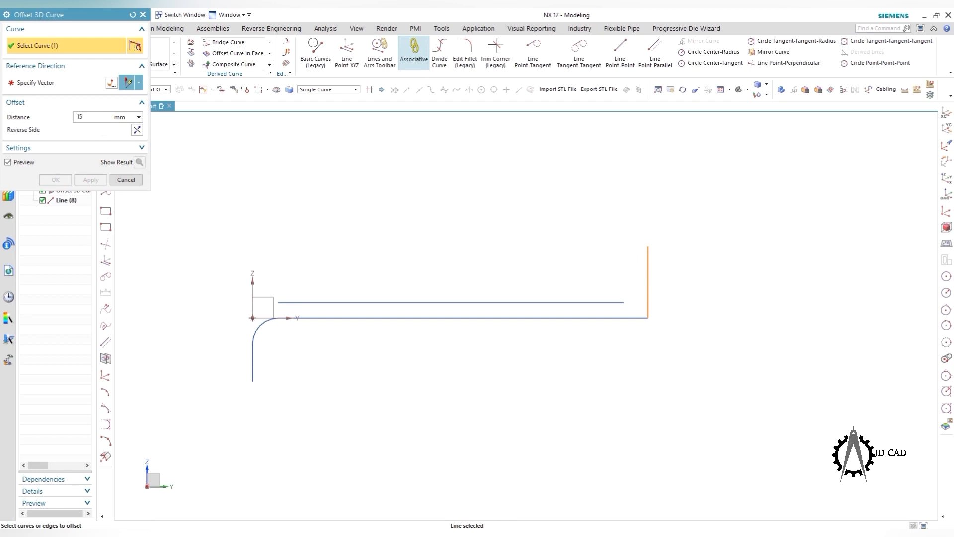
pyautogui.click(92, 84)
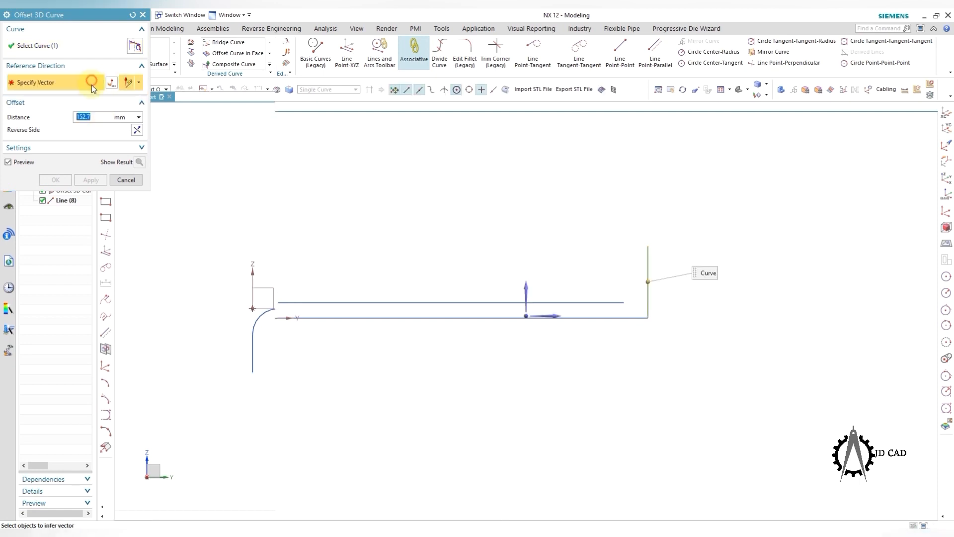
pyautogui.click(525, 313)
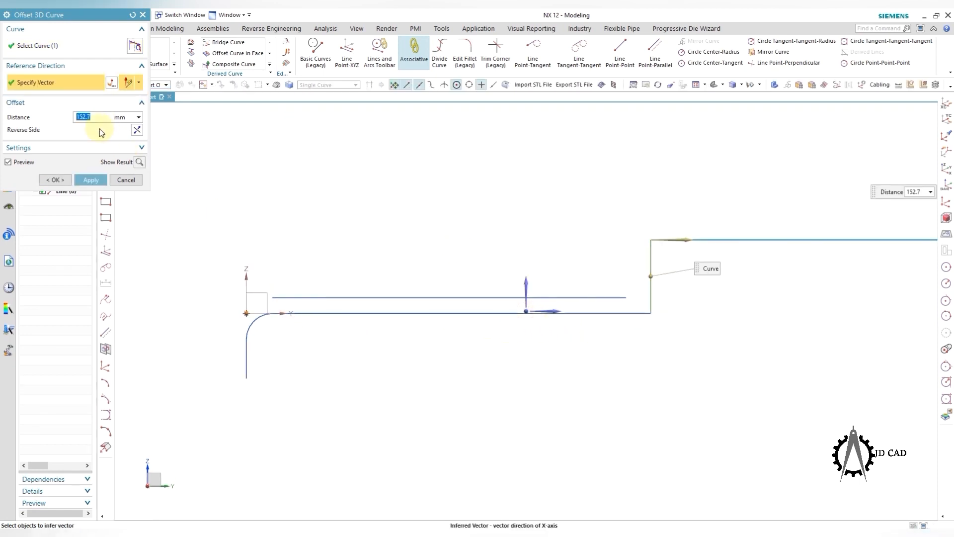
pyautogui.click(137, 131)
pyautogui.click(89, 179)
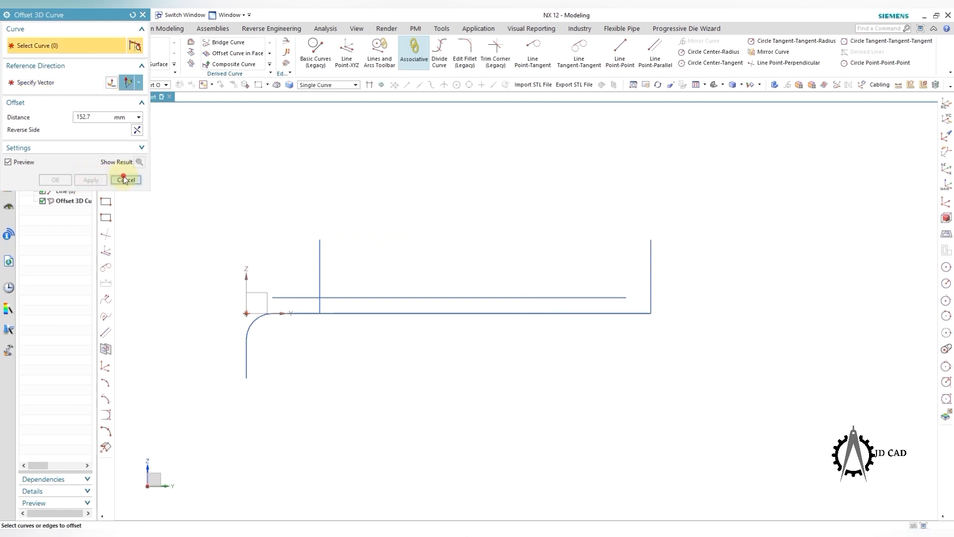
pyautogui.click(126, 180)
# Step: Create an At Angle datum plane at 180° to the YZ datum plane, passing through the long lower line
pyautogui.moveTo(535, 266)
pyautogui.mouseDown(button='middle')
pyautogui.moveTo(560, 319)
pyautogui.moveTo(543, 270)
pyautogui.mouseUp(button='middle')
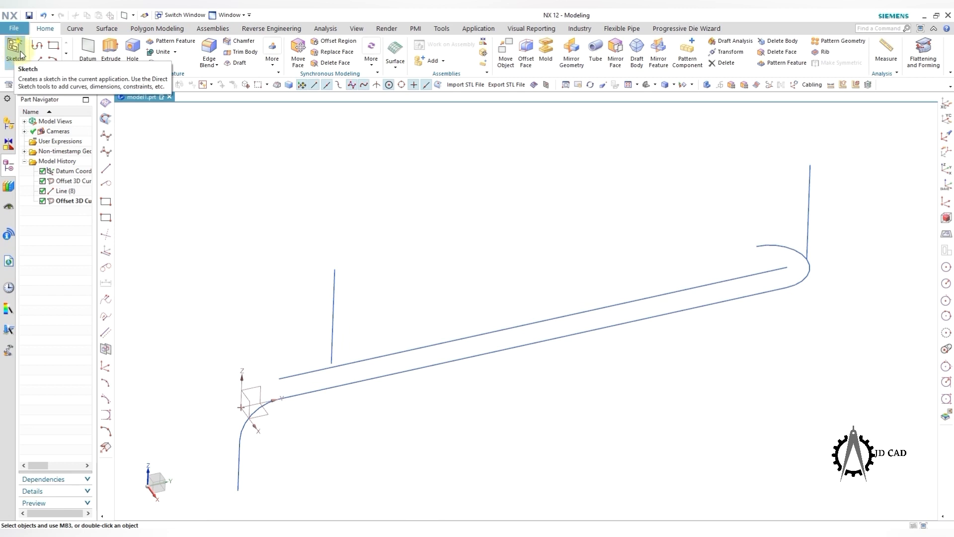
pyautogui.click(88, 50)
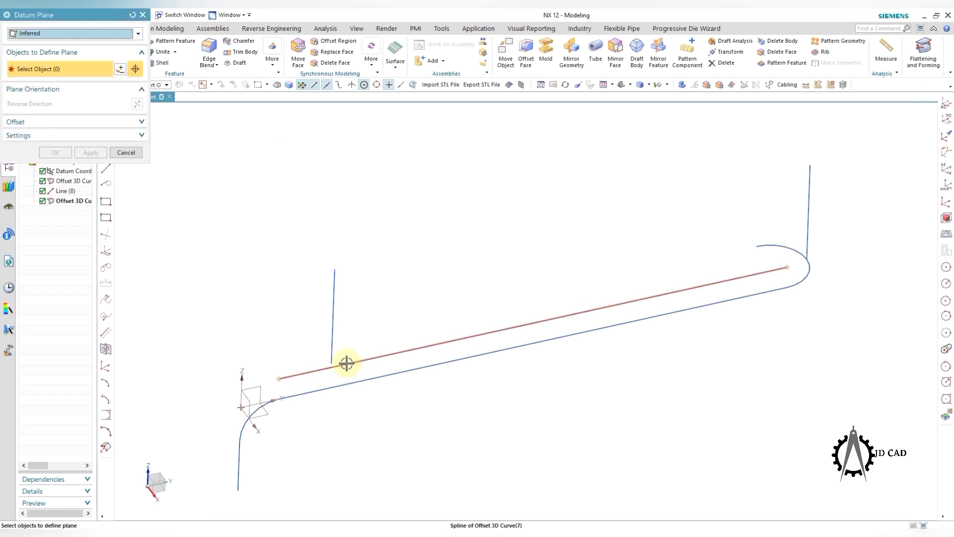
pyautogui.click(347, 364)
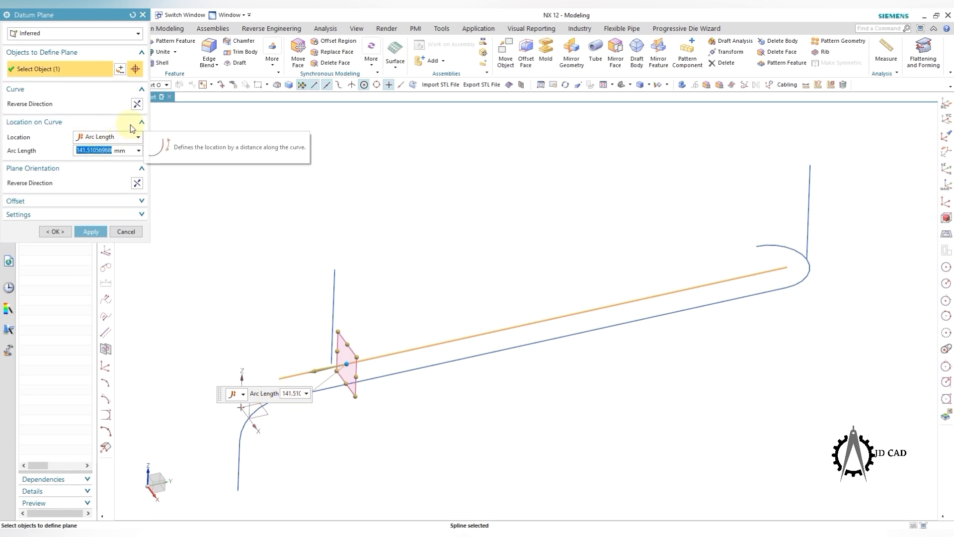
pyautogui.click(119, 201)
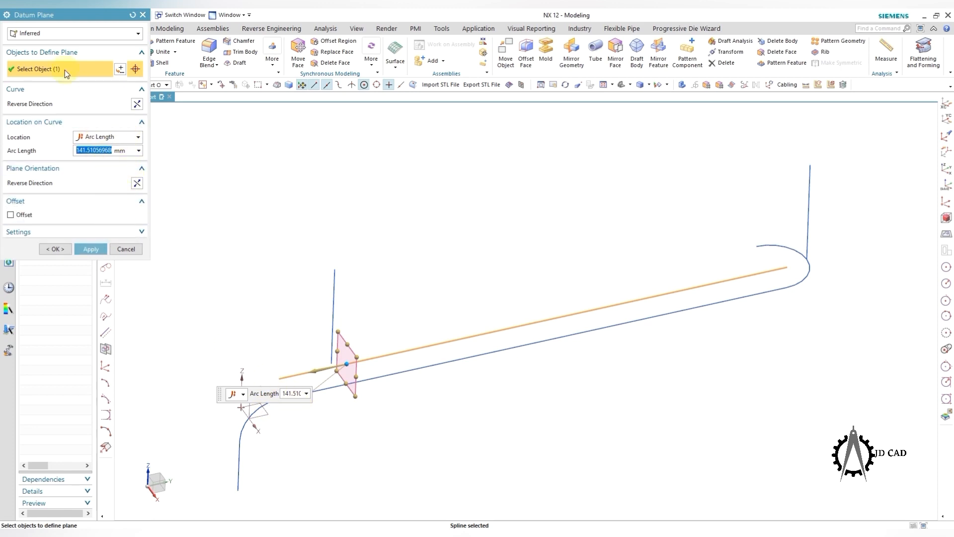
pyautogui.click(87, 36)
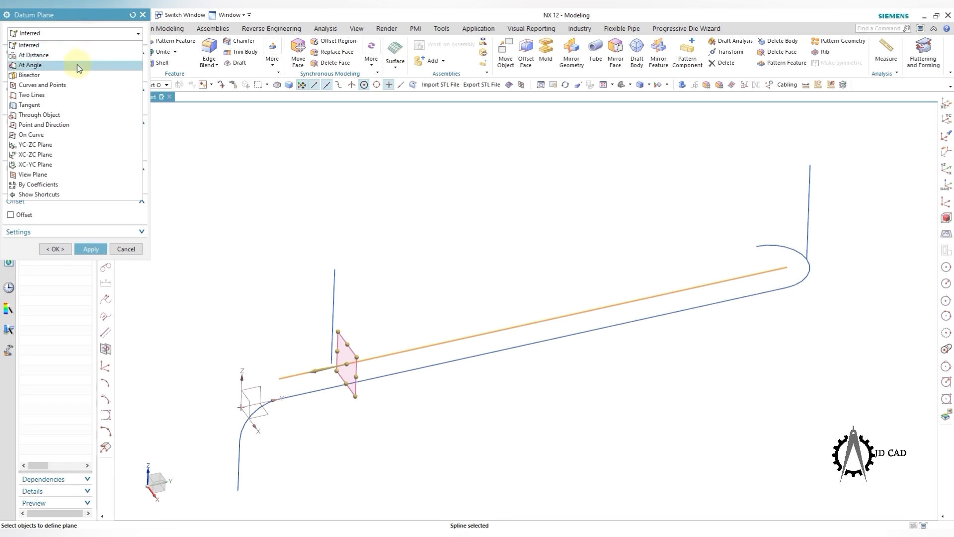
pyautogui.click(77, 65)
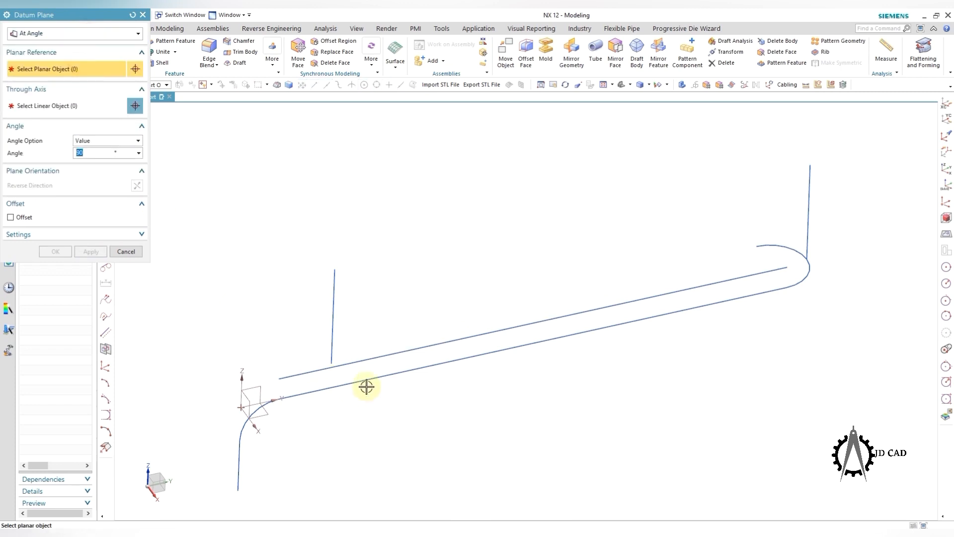
pyautogui.click(262, 384)
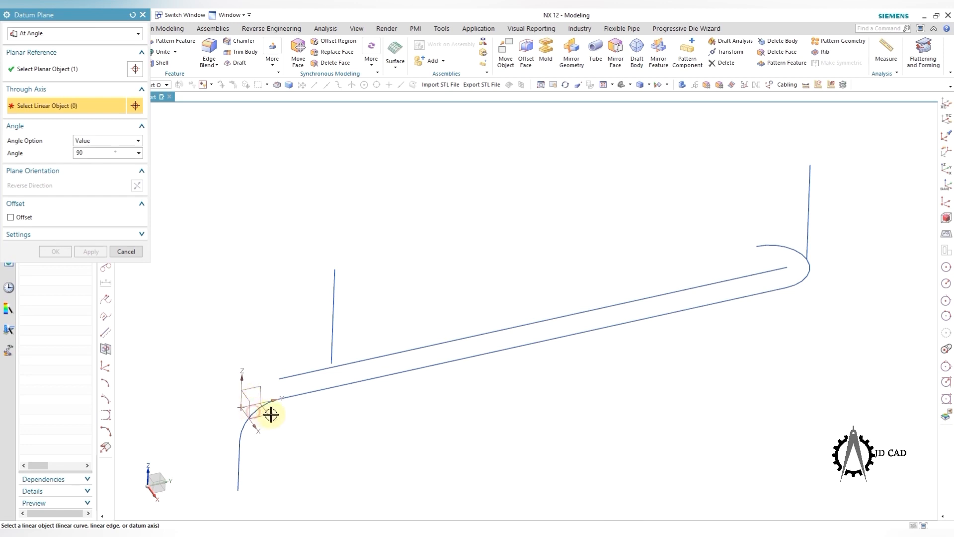
pyautogui.click(320, 386)
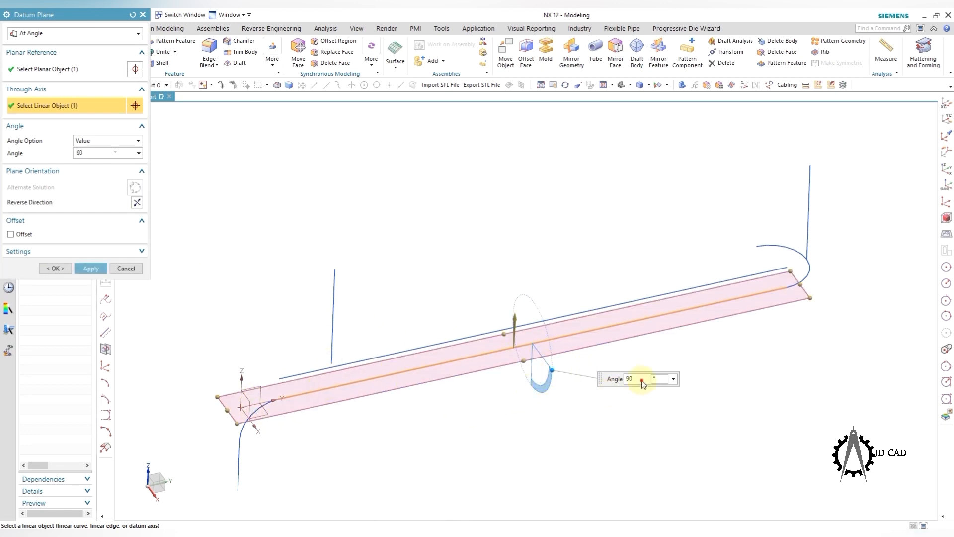
pyautogui.write('180')
pyautogui.press('Return')
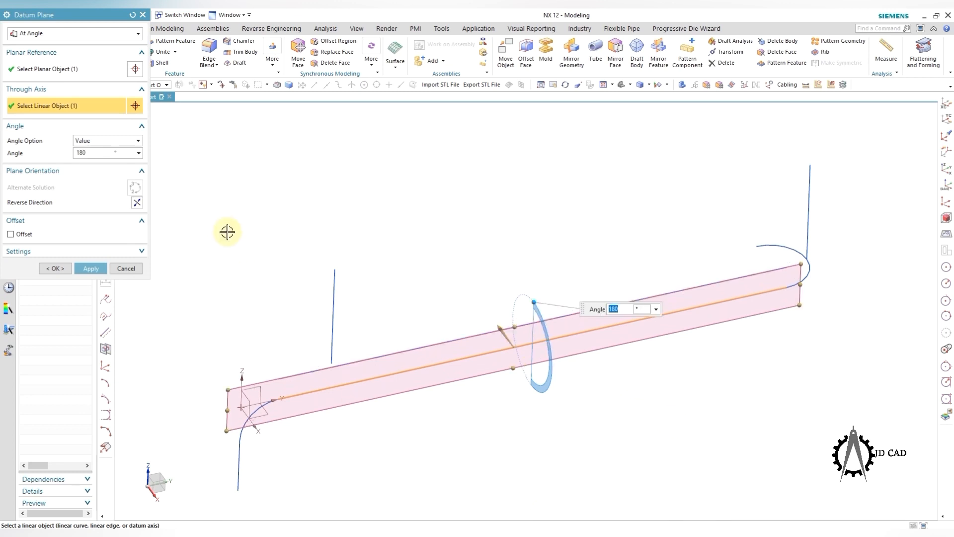
pyautogui.click(91, 269)
pyautogui.click(126, 268)
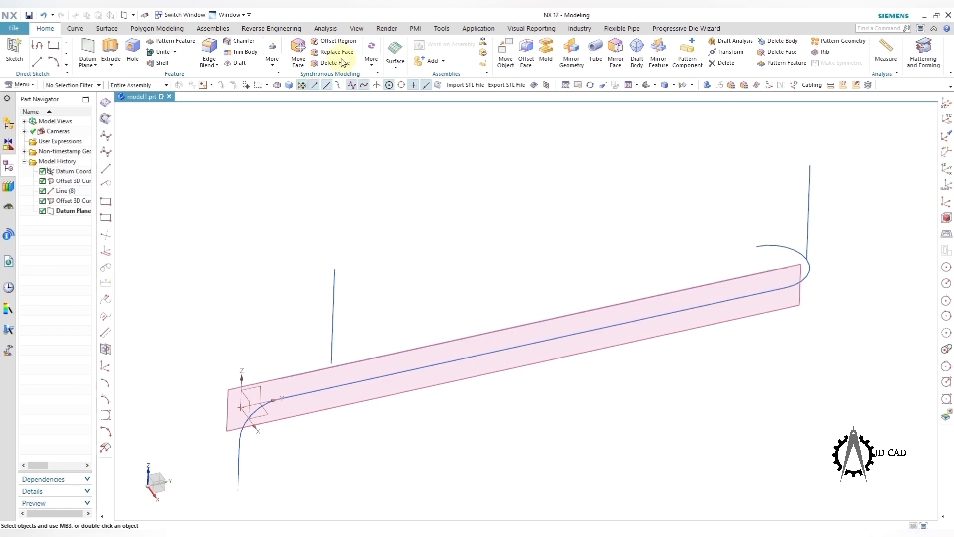
# Step: Project the offset vertical line onto the new datum plane along the X axis
pyautogui.click(106, 29)
pyautogui.click(83, 32)
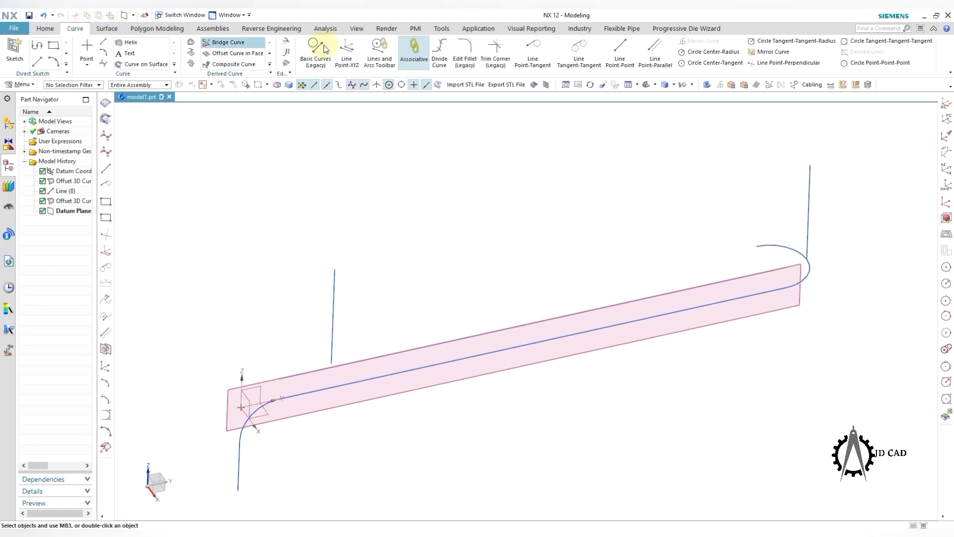
pyautogui.click(194, 58)
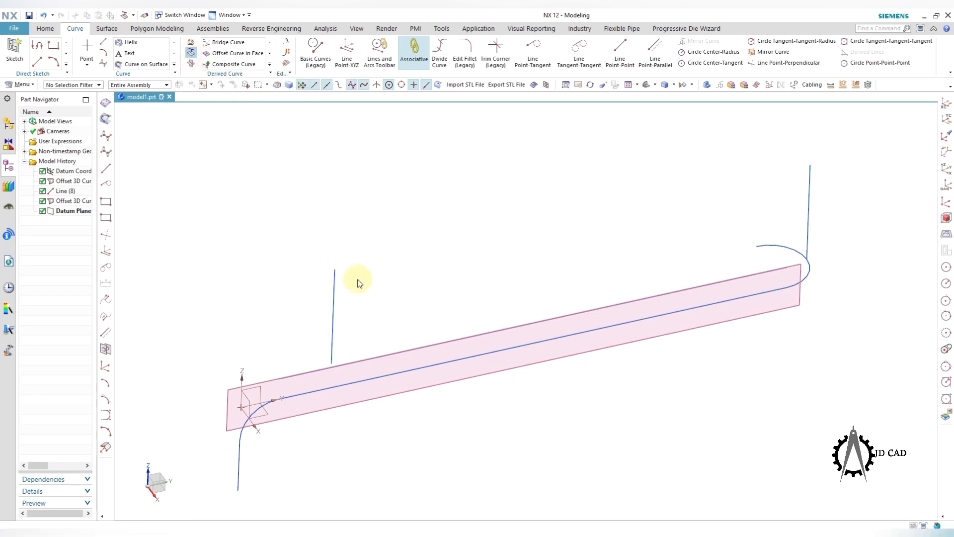
pyautogui.click(338, 302)
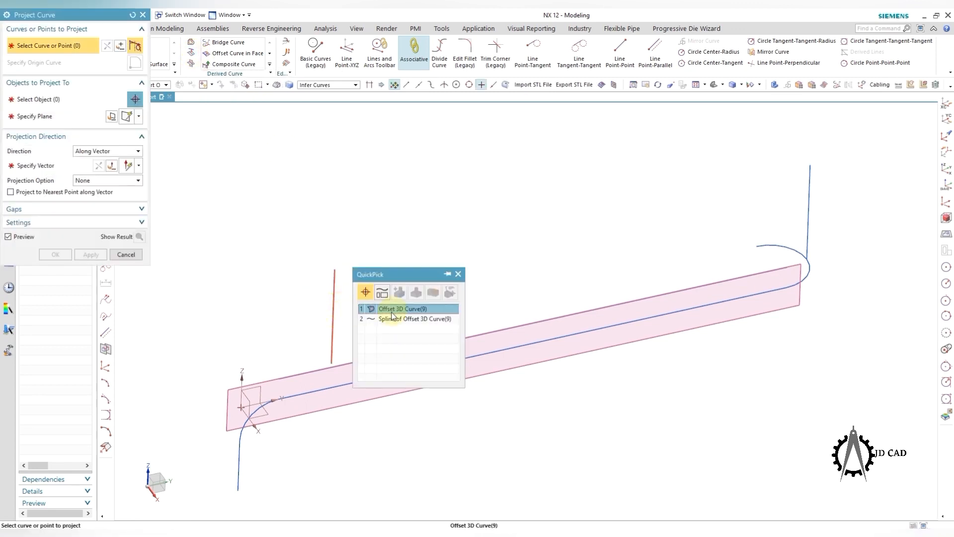
pyautogui.click(392, 312)
pyautogui.middleClick(101, 150)
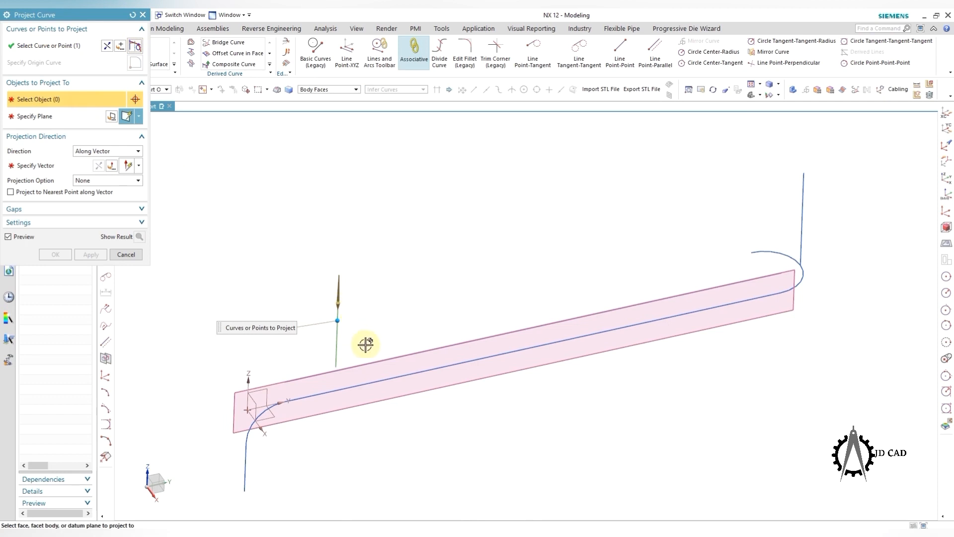
pyautogui.click(373, 360)
pyautogui.moveTo(539, 251); pyautogui.dragTo(247, 188, button='middle')
pyautogui.click(61, 166)
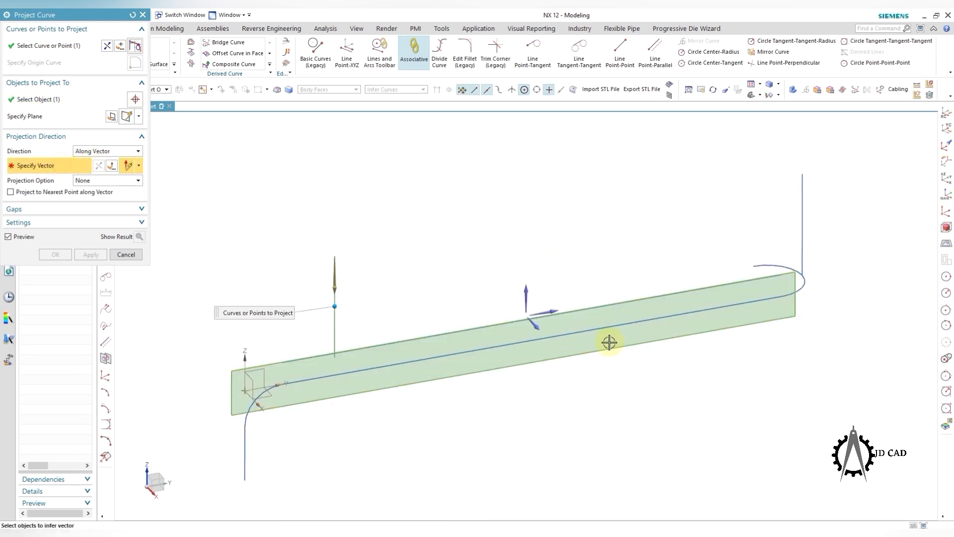
pyautogui.click(542, 325)
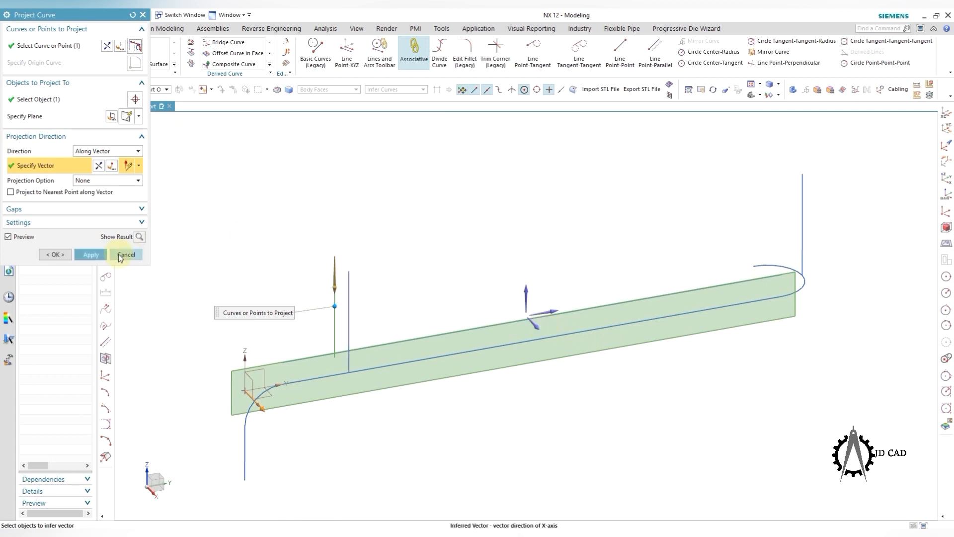
pyautogui.click(91, 254)
pyautogui.click(123, 254)
# Step: Hide the original offset vertical line and the datum plane, leaving the projected line displayed
pyautogui.click(330, 260)
pyautogui.hotkey('ctrl', 'b')
pyautogui.moveTo(590, 244); pyautogui.dragTo(397, 301, button='middle')
pyautogui.press('F8')
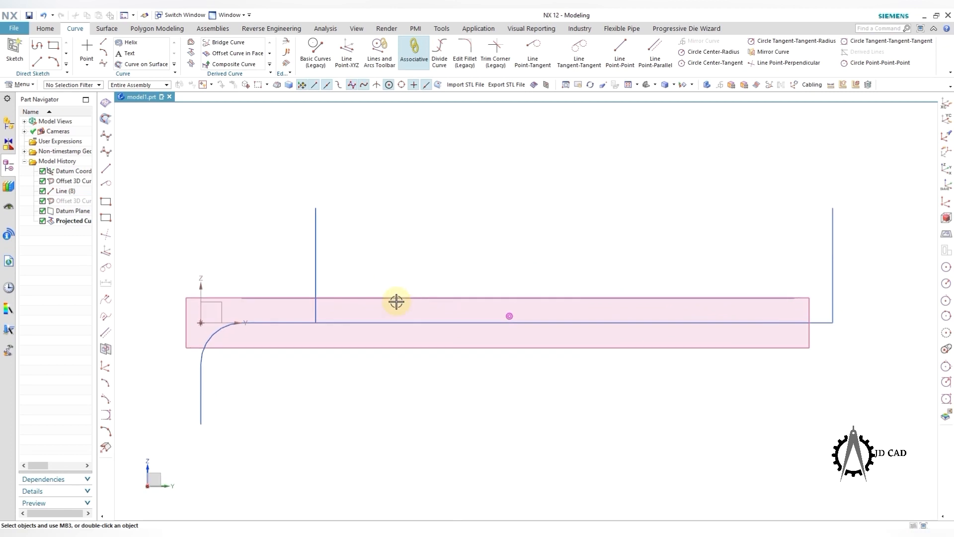
pyautogui.click(195, 297)
pyautogui.hotkey('ctrl', 'b')
pyautogui.moveTo(456, 315); pyautogui.dragTo(515, 335, button='middle')
# Step: Copy the long offset line and the projected vertical line point to point, from the long line's far end to the rounded end arc's free end
pyautogui.click(45, 28)
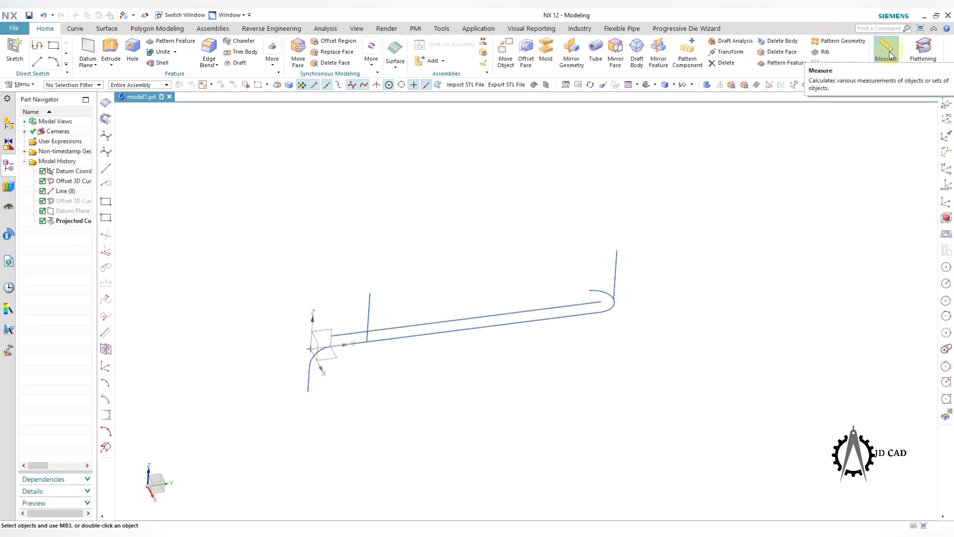
pyautogui.moveTo(680, 281); pyautogui.dragTo(682, 317, button='middle')
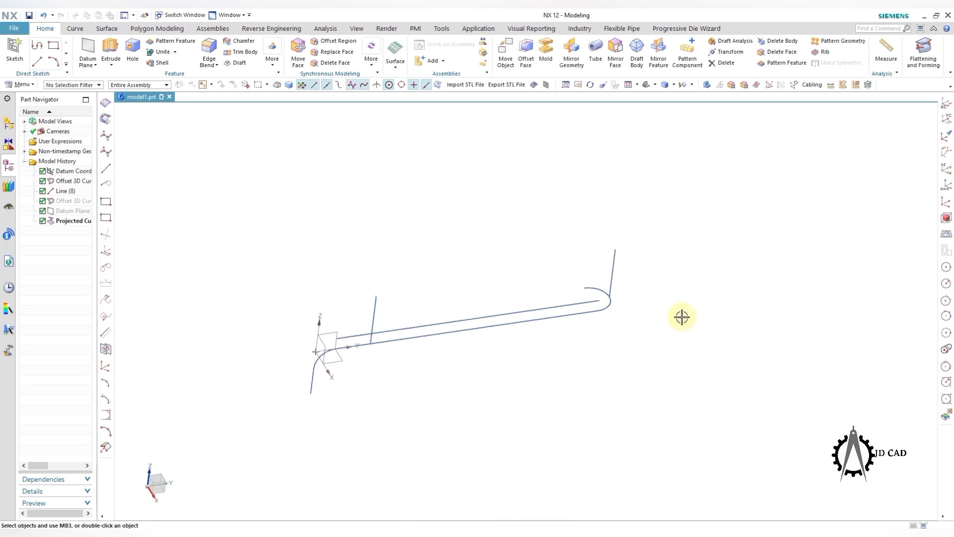
pyautogui.click(505, 51)
pyautogui.click(449, 320)
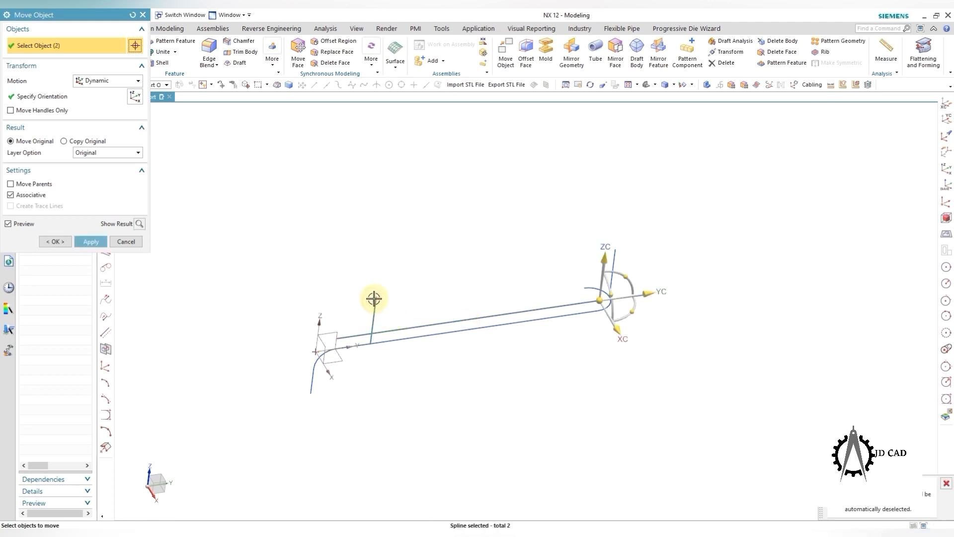
pyautogui.click(107, 80)
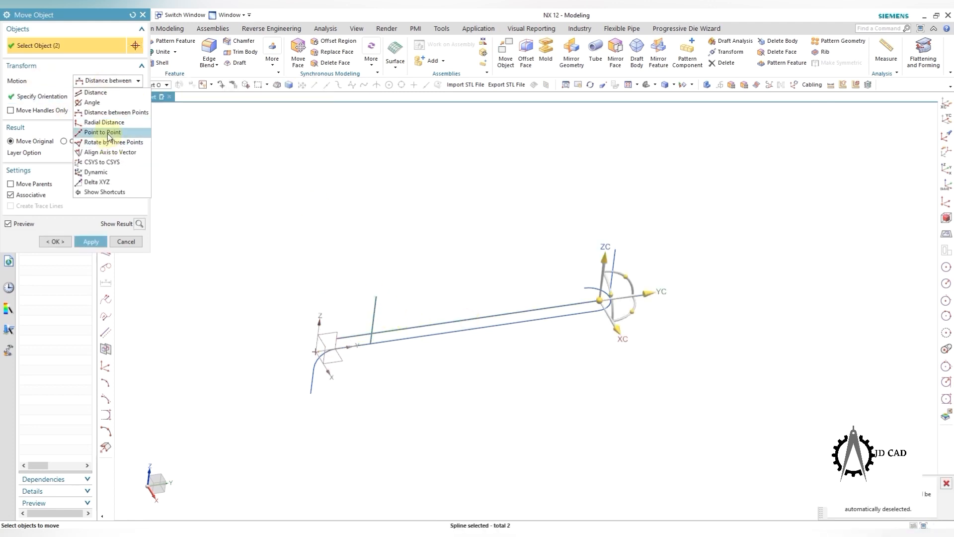
pyautogui.click(107, 132)
pyautogui.click(91, 148)
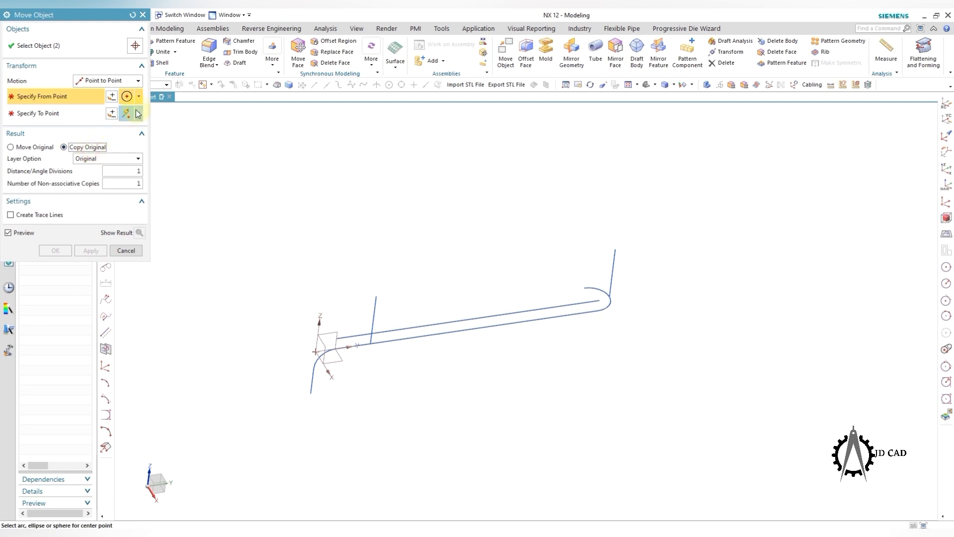
pyautogui.click(139, 96)
pyautogui.click(131, 111)
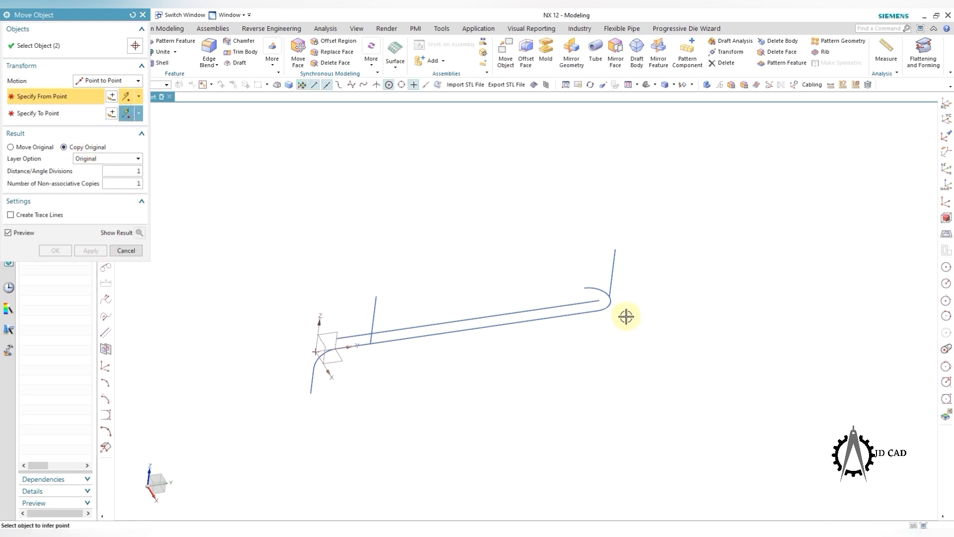
pyautogui.click(600, 301)
pyautogui.click(584, 288)
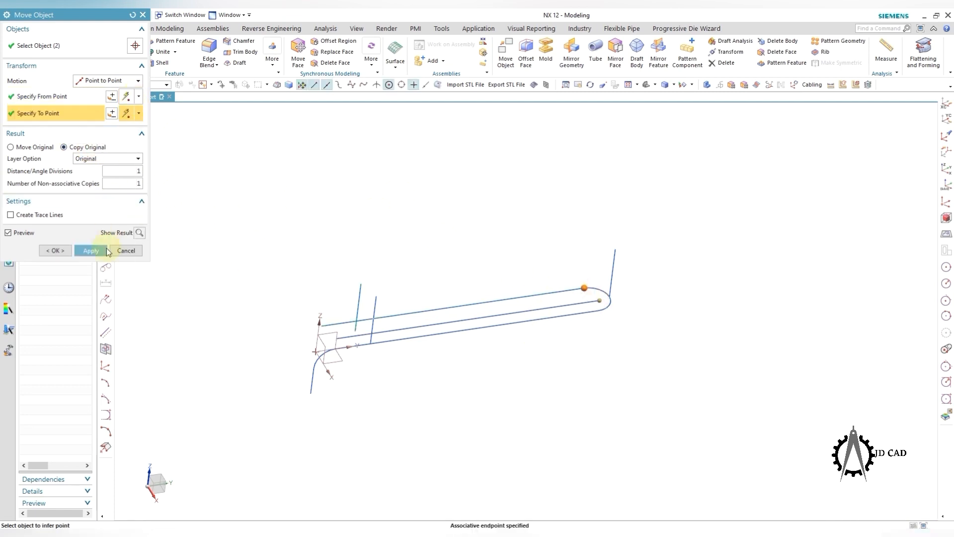
pyautogui.click(93, 251)
pyautogui.click(126, 251)
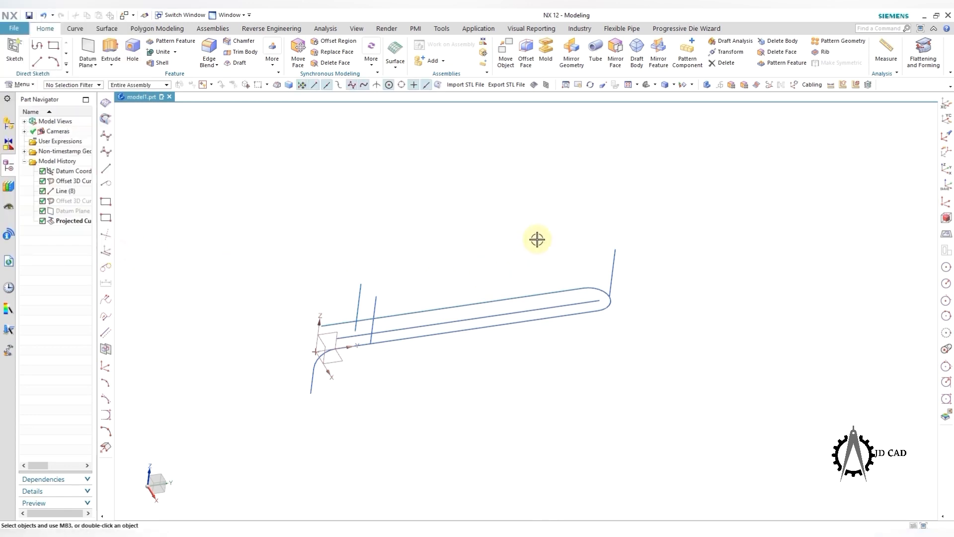
# Step: Offset the long line running to the rounded arc's free end by 7.3 mm upward, using the X axis as reference direction
pyautogui.click(76, 28)
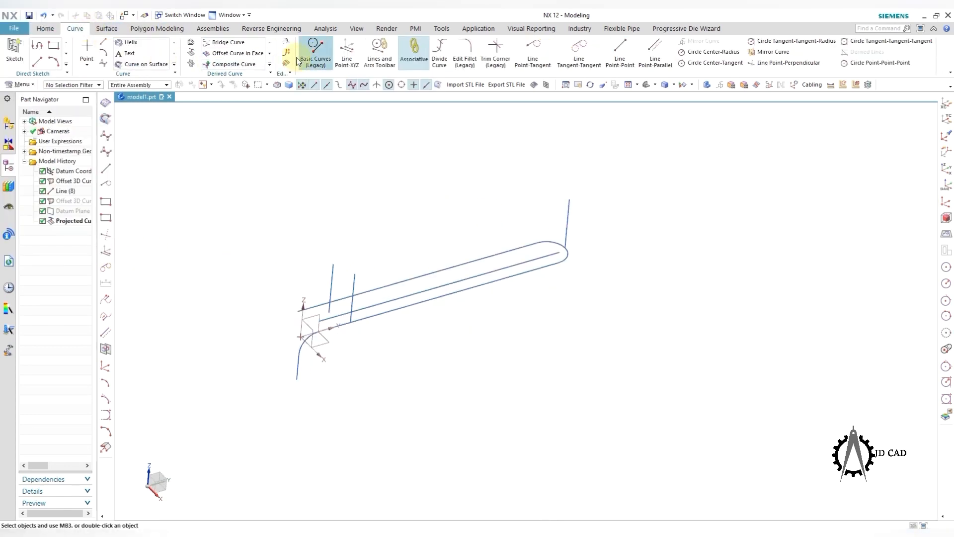
pyautogui.click(269, 64)
pyautogui.click(251, 81)
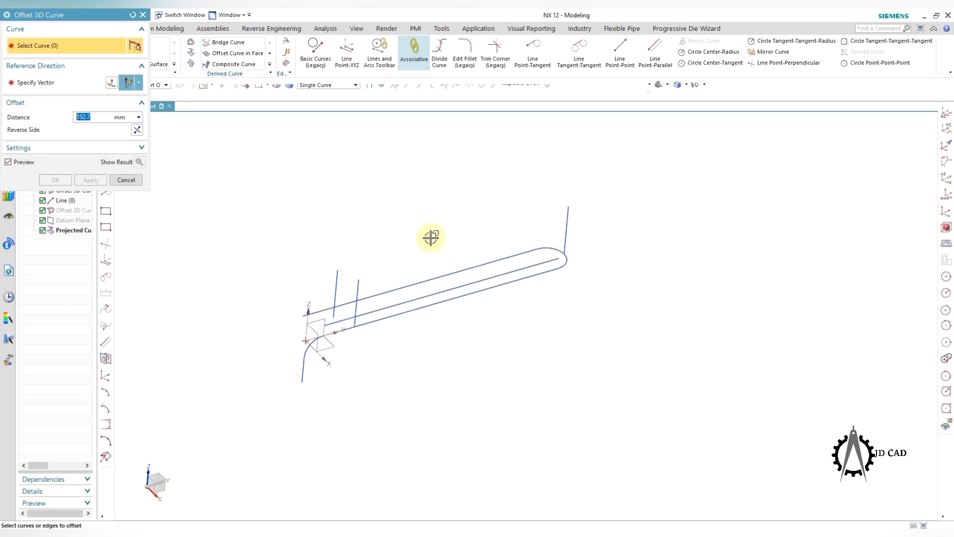
pyautogui.click(447, 277)
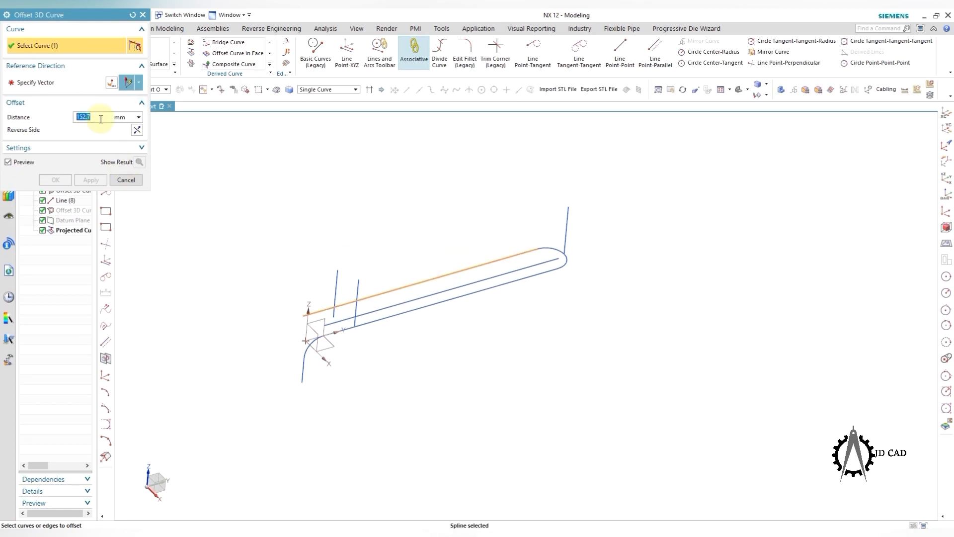
pyautogui.write('7.3')
pyautogui.press('Return')
pyautogui.click(79, 83)
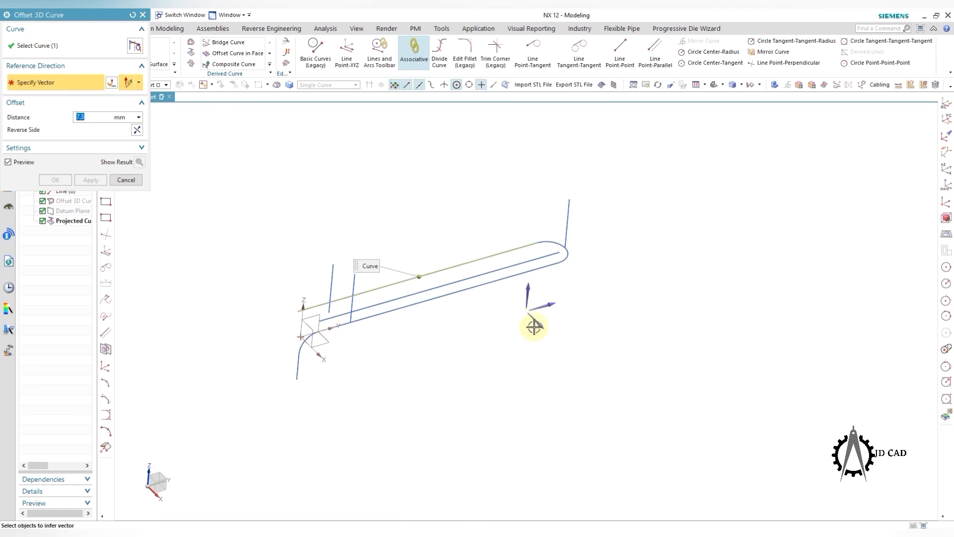
pyautogui.click(534, 326)
pyautogui.moveTo(650, 176); pyautogui.dragTo(546, 182, button='middle')
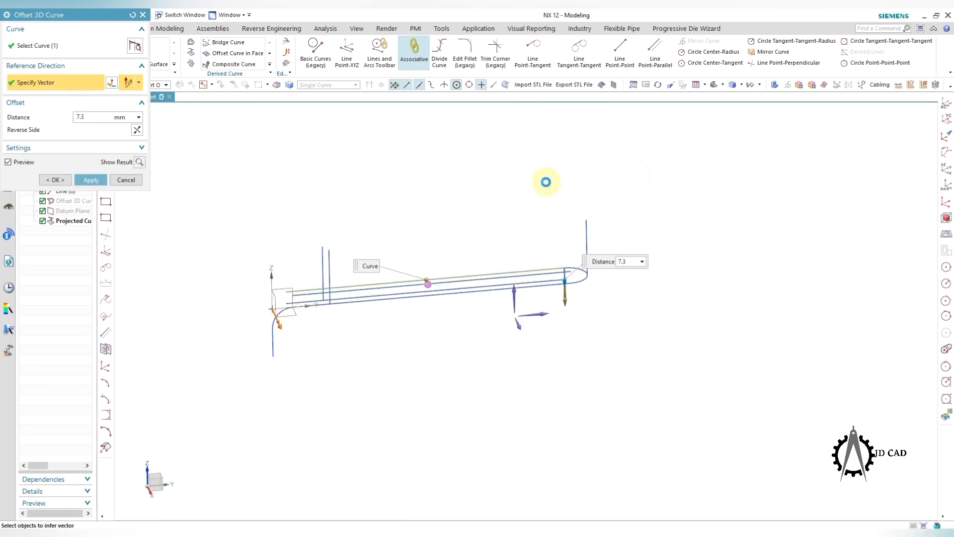
pyautogui.press('F8')
pyautogui.click(136, 130)
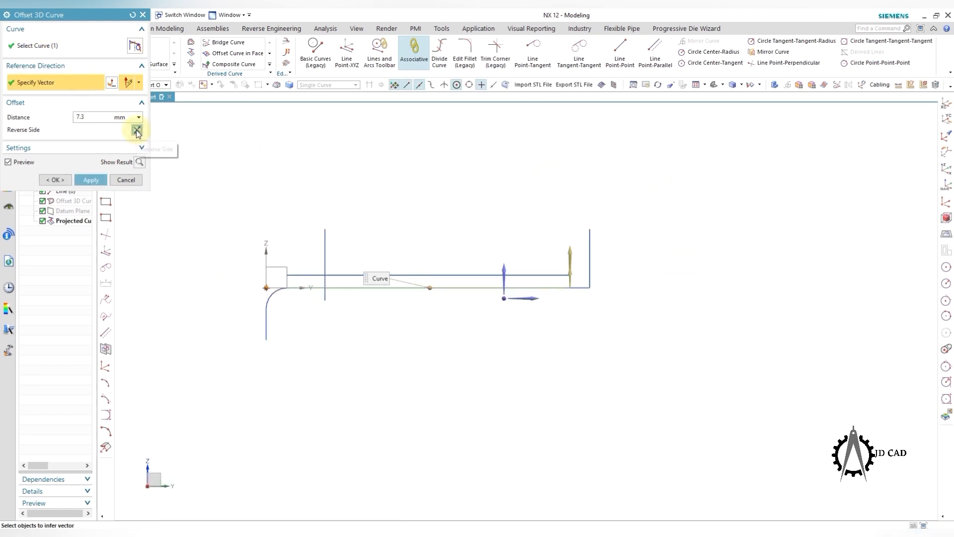
pyautogui.click(100, 180)
pyautogui.press('Escape')
pyautogui.moveTo(561, 240); pyautogui.dragTo(583, 295, button='middle')
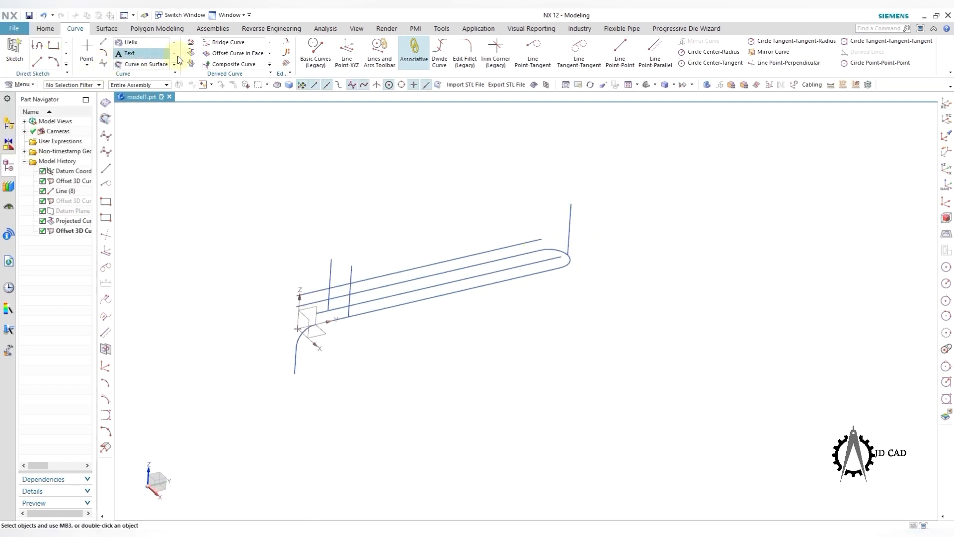
# Step: Draw a point-to-point line from the middle of the outer vertical guide line to the rounded arc's free end
pyautogui.click(347, 50)
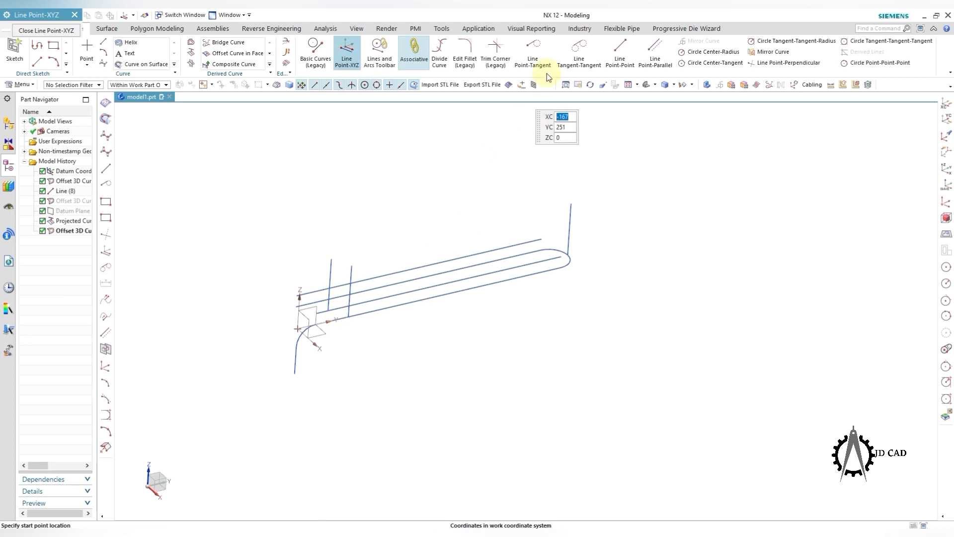
pyautogui.click(620, 50)
pyautogui.click(330, 287)
pyautogui.scroll(3, 566, 253)
pyautogui.click(551, 246)
pyautogui.scroll(-4, 572, 234)
pyautogui.scroll(1, 398, 262)
# Step: Hide the horizontal long line under the new sloped line, together with its 7.3 mm offset curve
pyautogui.click(465, 247)
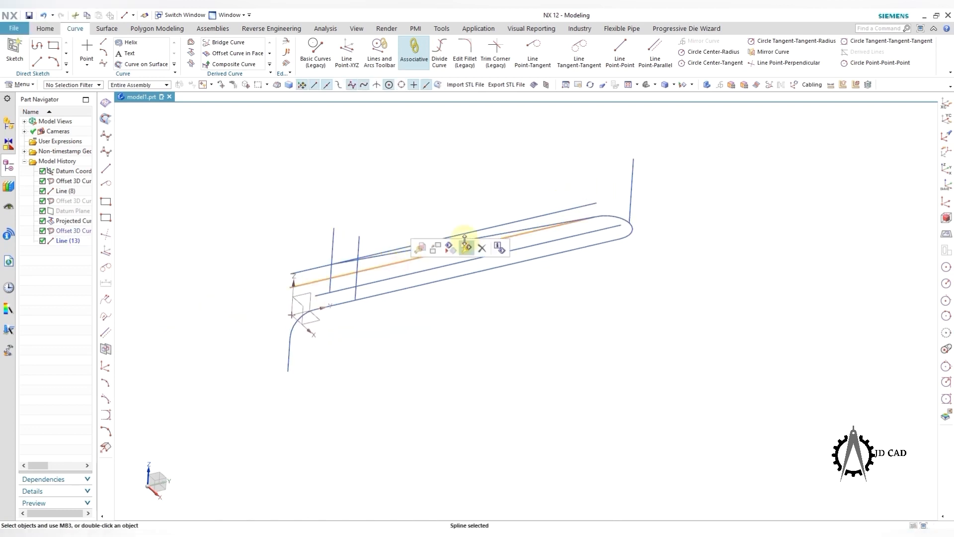
pyautogui.rightClick(496, 226)
pyautogui.click(518, 216)
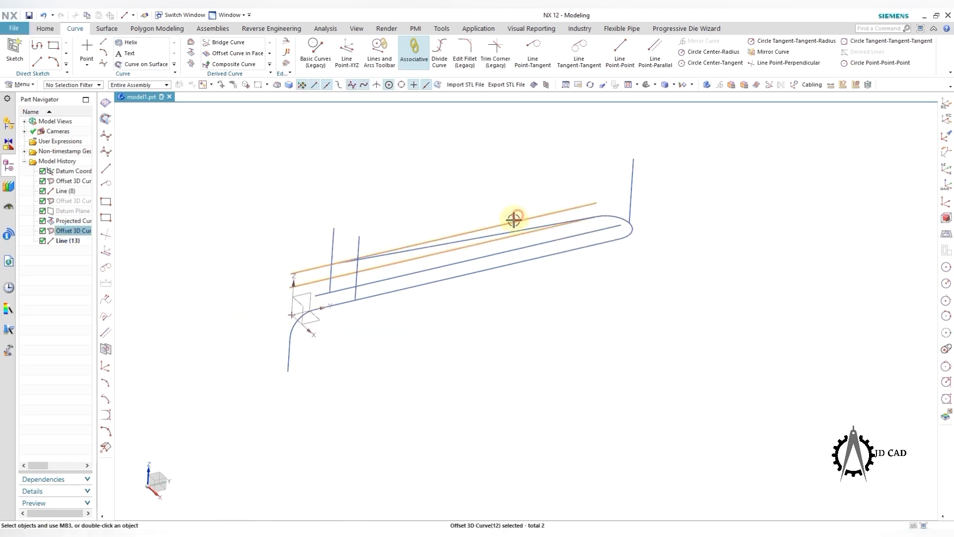
pyautogui.rightClick(335, 241)
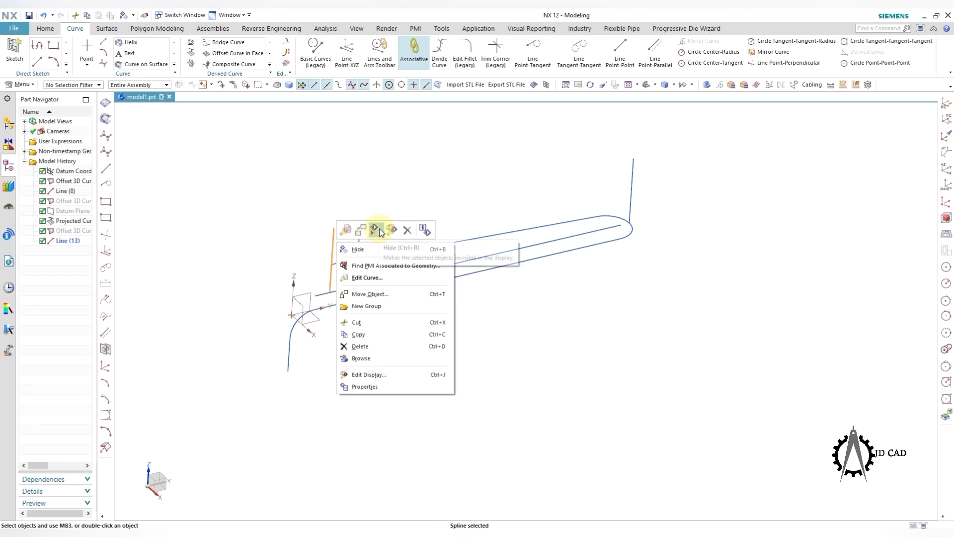
pyautogui.click(374, 232)
pyautogui.moveTo(393, 223)
pyautogui.mouseDown(button='middle')
pyautogui.moveTo(442, 224)
pyautogui.moveTo(413, 245)
pyautogui.moveTo(399, 222)
pyautogui.mouseUp(button='middle')
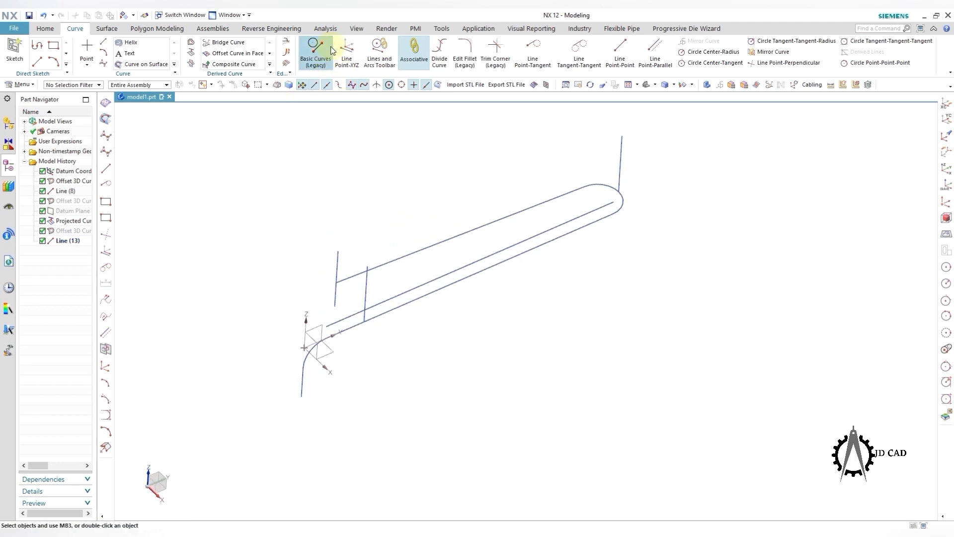
# Step: Draw a short point-to-point line from the sloped line's free end across to the other vertical guide line on the inner long line
pyautogui.click(615, 61)
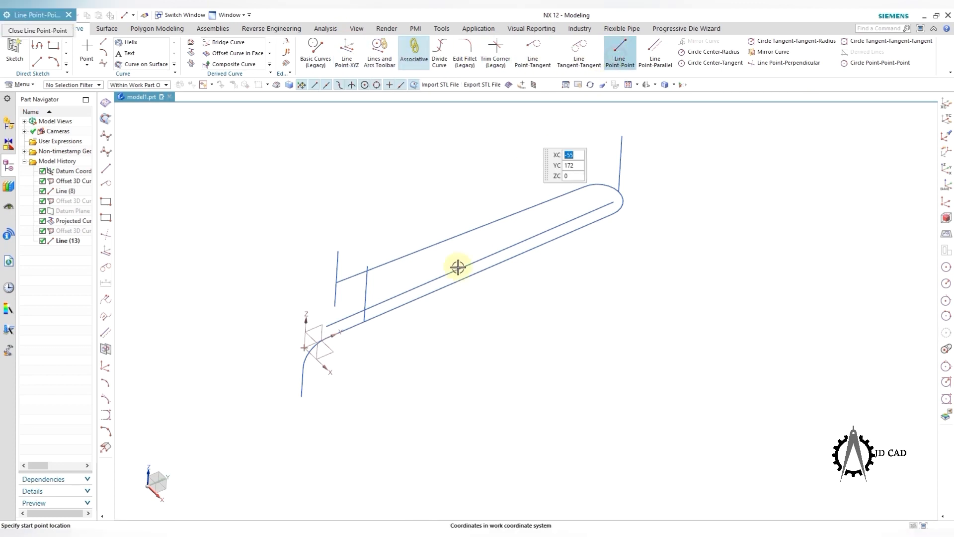
pyautogui.click(336, 282)
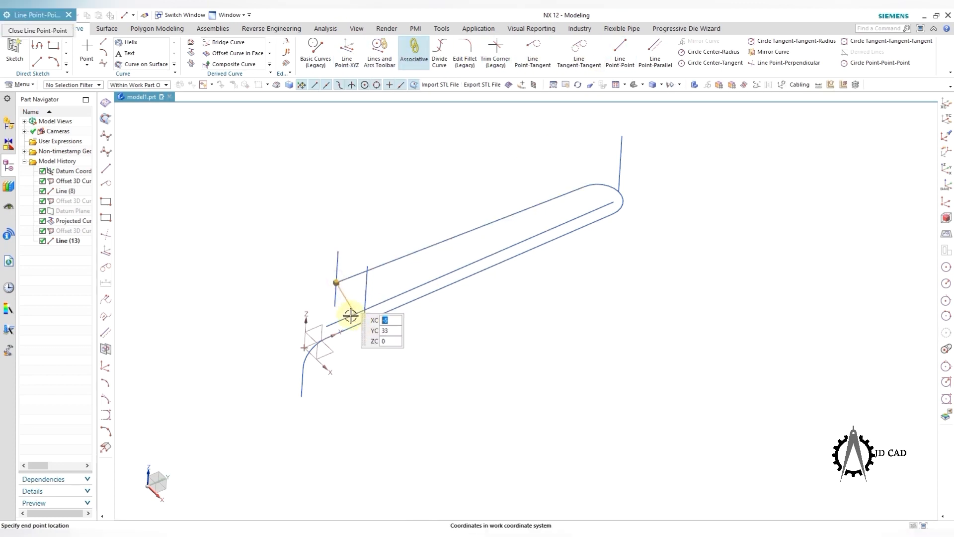
pyautogui.scroll(3, 368, 313)
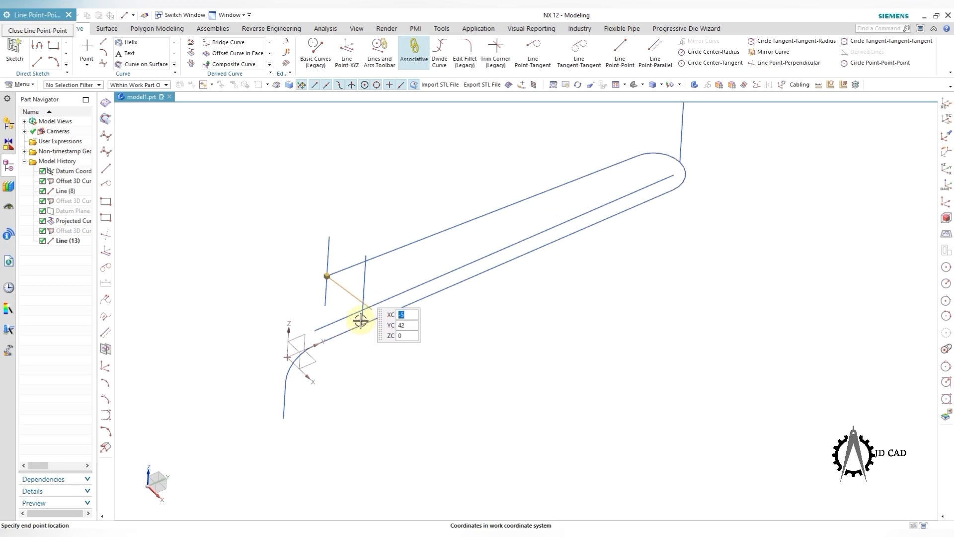
pyautogui.click(358, 301)
# Step: Hide the two vertical guide lines near the origin and the vertical line at the loop's rounded end
pyautogui.click(362, 239)
pyautogui.rightClick(276, 195)
pyautogui.click(302, 188)
pyautogui.moveTo(303, 189); pyautogui.dragTo(462, 292, button='middle')
pyautogui.moveTo(438, 274); pyautogui.dragTo(549, 300, button='middle')
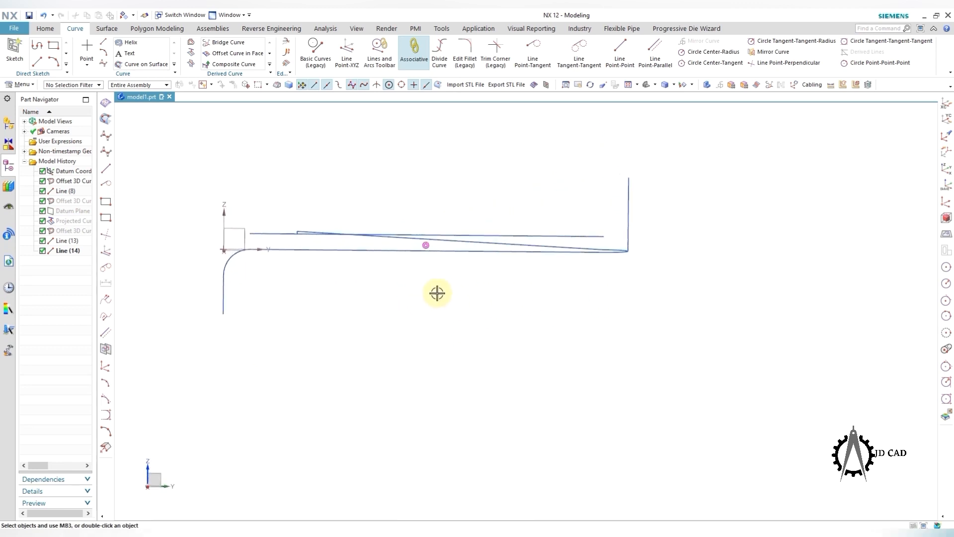
pyautogui.moveTo(434, 283); pyautogui.dragTo(475, 313, button='middle')
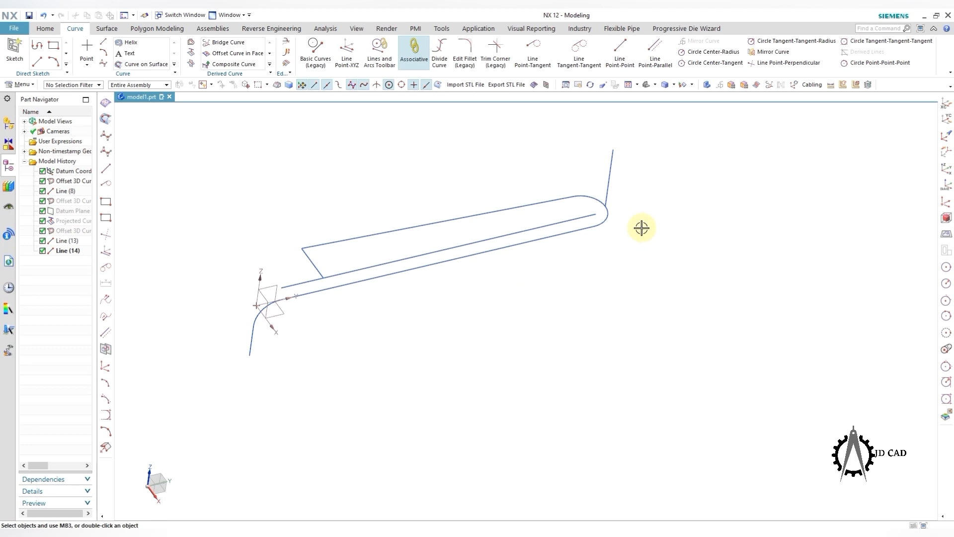
pyautogui.rightClick(610, 161)
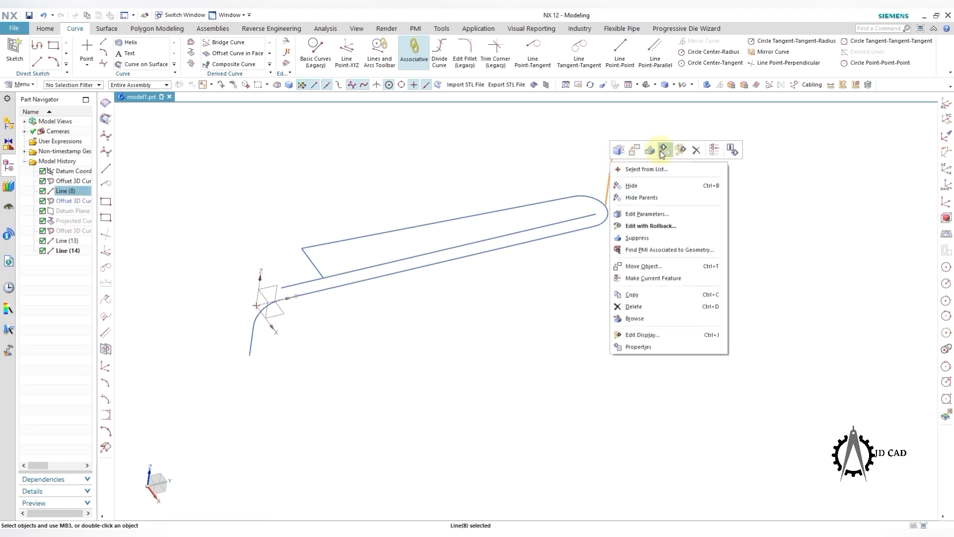
pyautogui.click(662, 151)
pyautogui.click(268, 66)
pyautogui.click(227, 75)
pyautogui.click(321, 254)
pyautogui.click(320, 270)
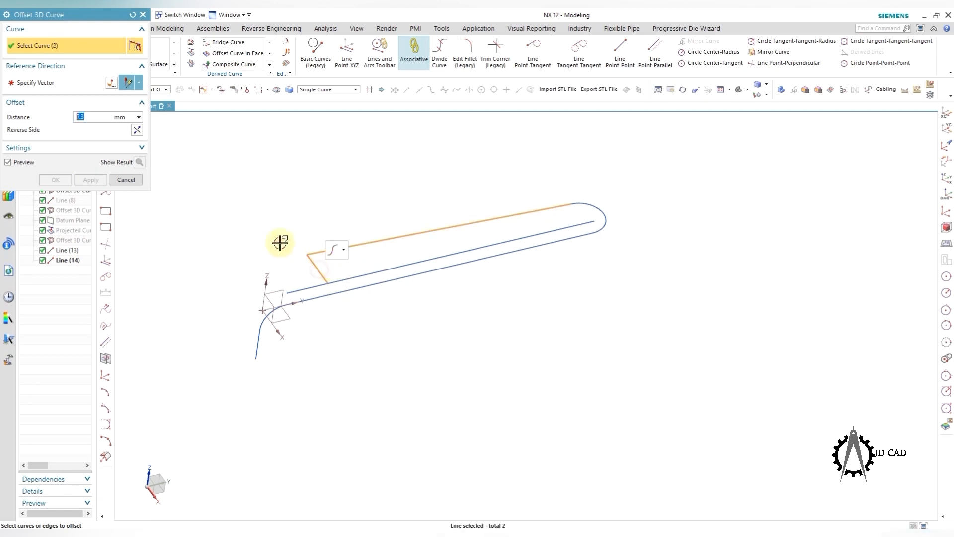
pyautogui.click(146, 15)
# Step: Fillet the corner between the sloped line and the short connecting line with radius 11.35, trimming both curves and removing their creation parameters
pyautogui.click(316, 52)
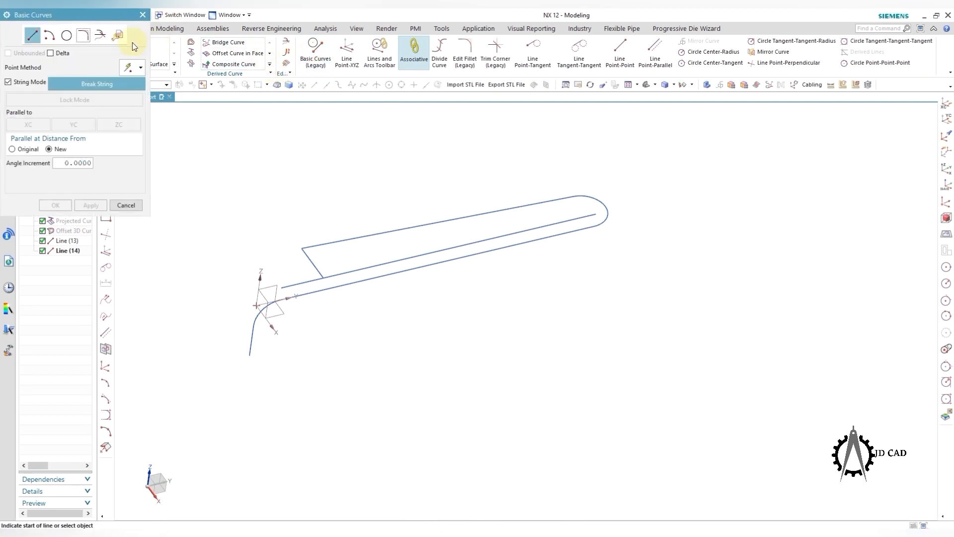
pyautogui.click(84, 36)
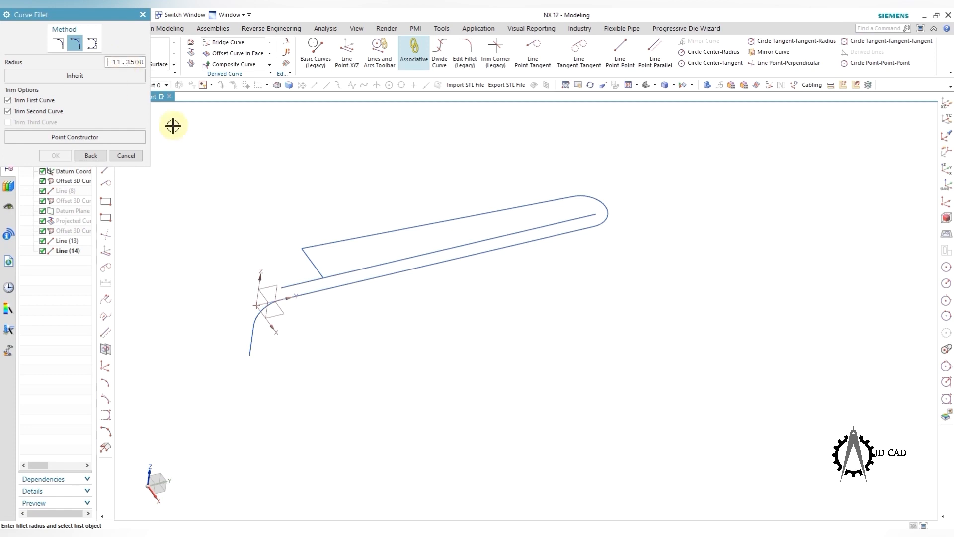
pyautogui.click(323, 243)
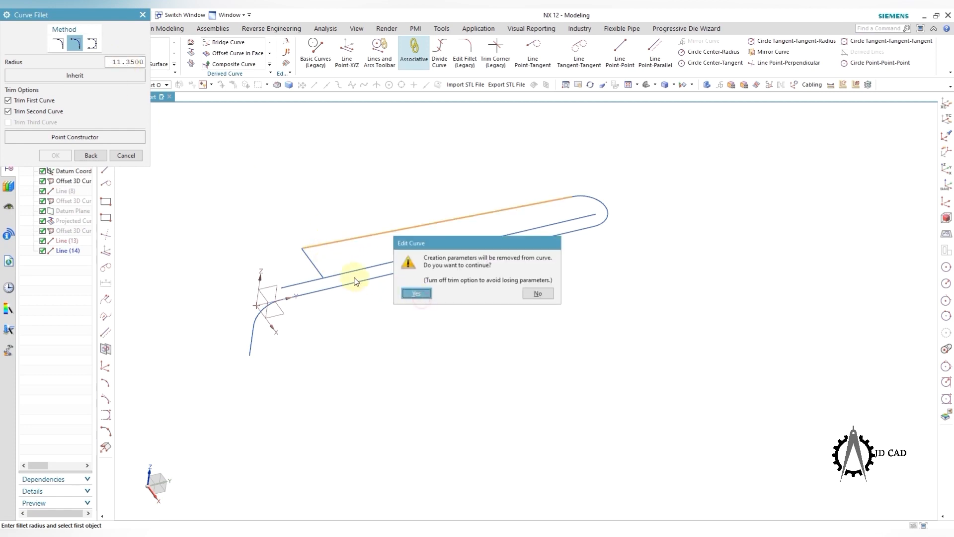
pyautogui.click(416, 295)
pyautogui.click(312, 261)
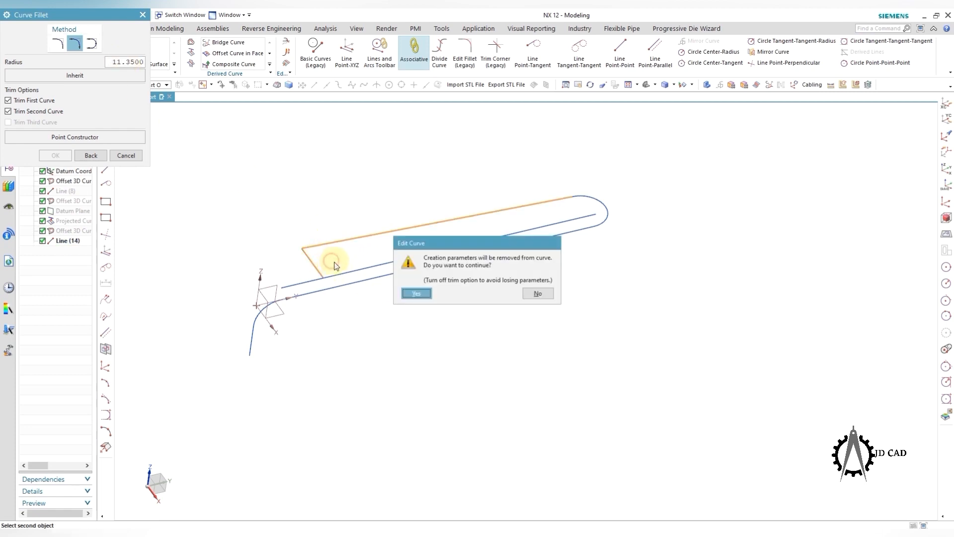
pyautogui.click(404, 294)
# Step: Fillet the short connecting line and the inner long line with the same 11.35 radius, and save the part
pyautogui.click(324, 269)
pyautogui.click(416, 295)
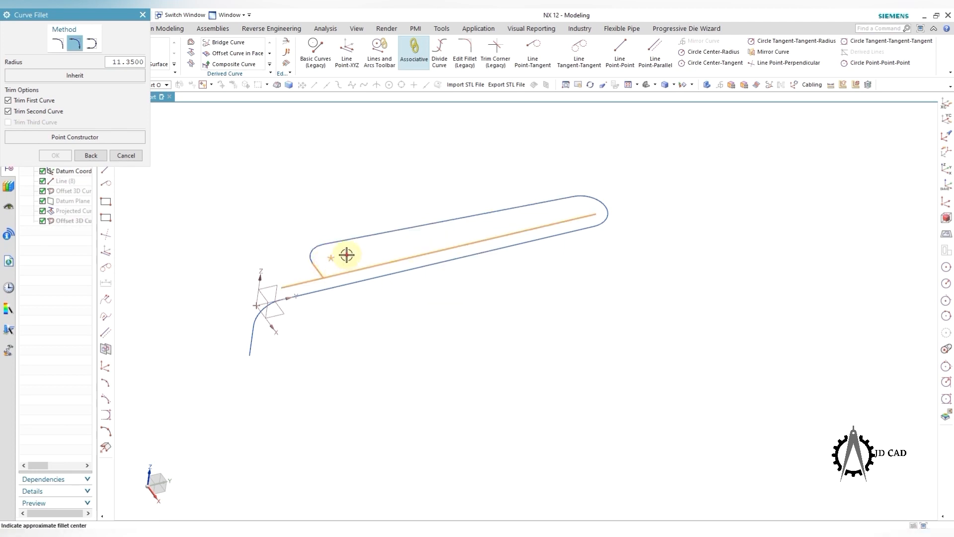
pyautogui.moveTo(408, 323); pyautogui.dragTo(583, 273, button='middle')
pyautogui.press('Escape')
pyautogui.hotkey('ctrl', 's')
pyautogui.moveTo(651, 230)
pyautogui.mouseDown(button='middle')
pyautogui.moveTo(583, 226)
pyautogui.moveTo(588, 207)
pyautogui.moveTo(635, 226)
pyautogui.mouseUp(button='middle')
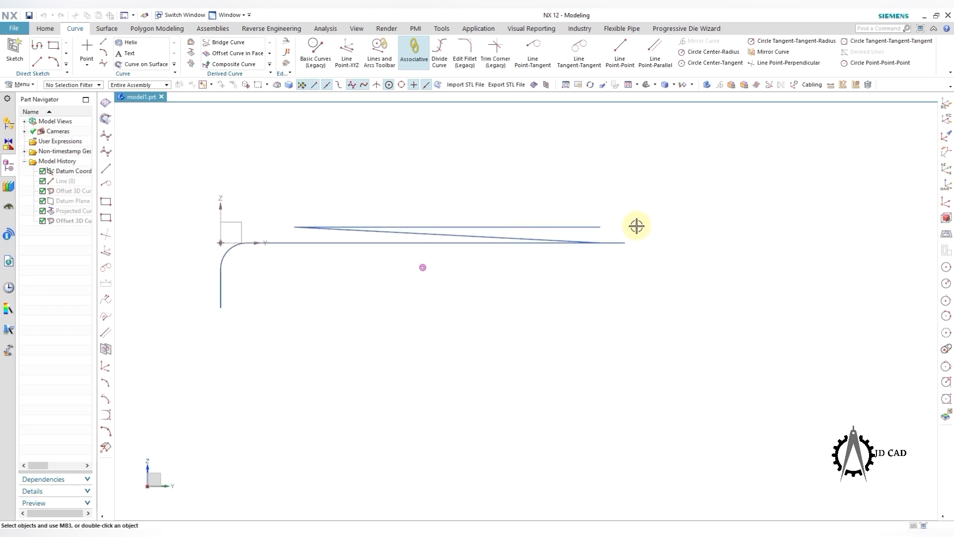
pyautogui.doubleClick(605, 228)
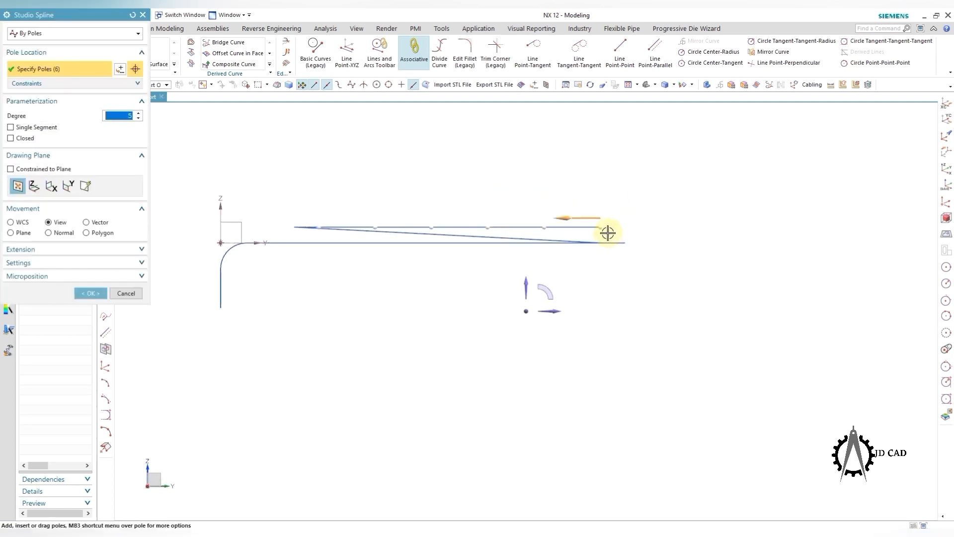
pyautogui.middleClick(643, 254)
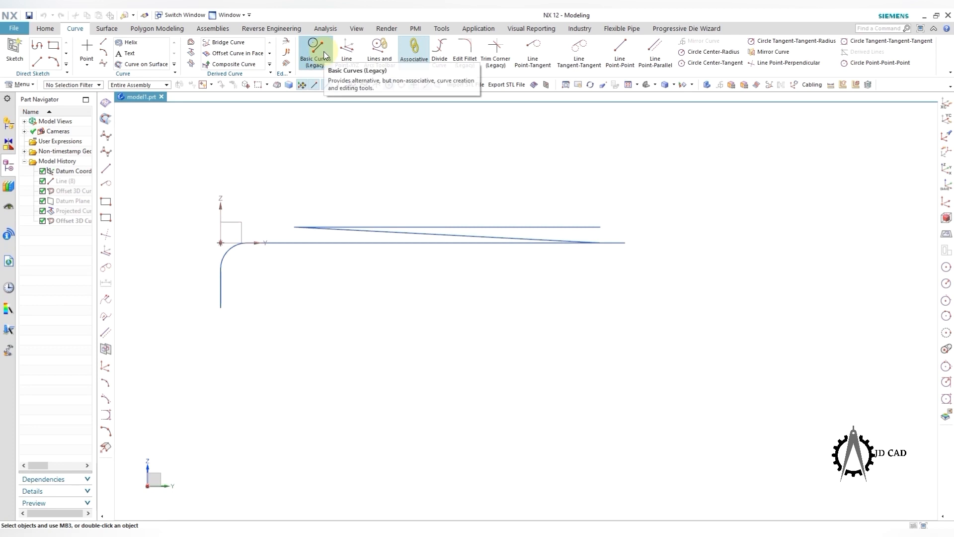
# Step: Offset the short vertical line below the origin bend by 230 mm along Y, using the X axis as reference direction
pyautogui.click(269, 64)
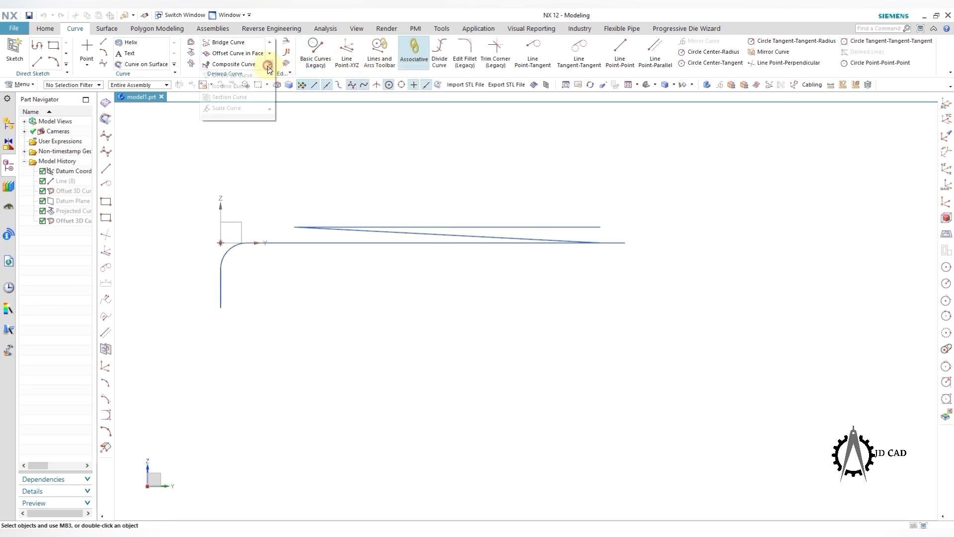
pyautogui.click(233, 76)
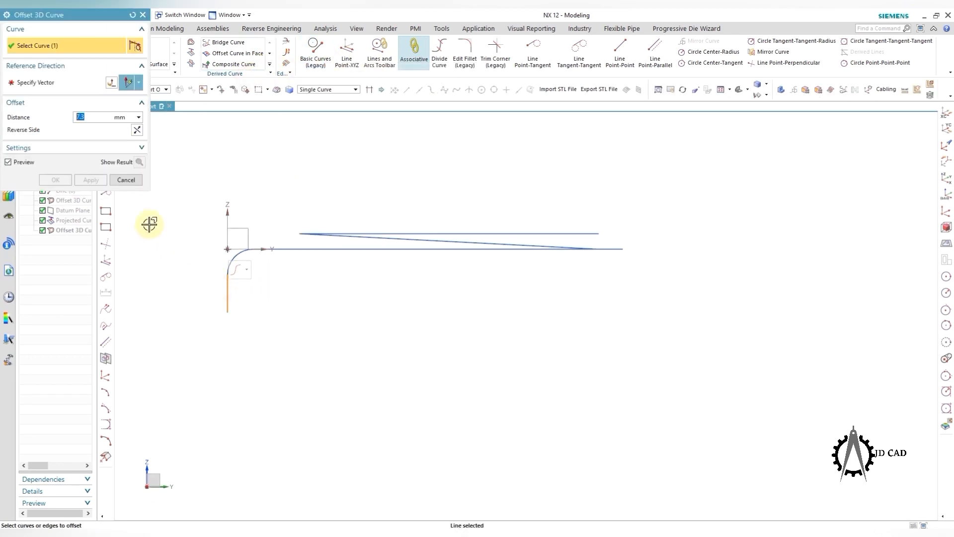
pyautogui.click(69, 84)
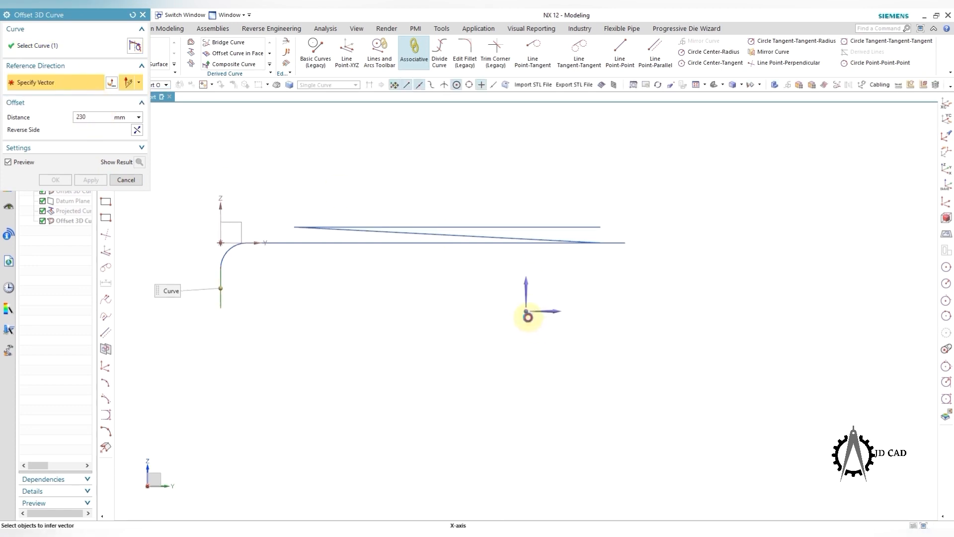
pyautogui.click(528, 317)
pyautogui.click(102, 180)
pyautogui.click(125, 179)
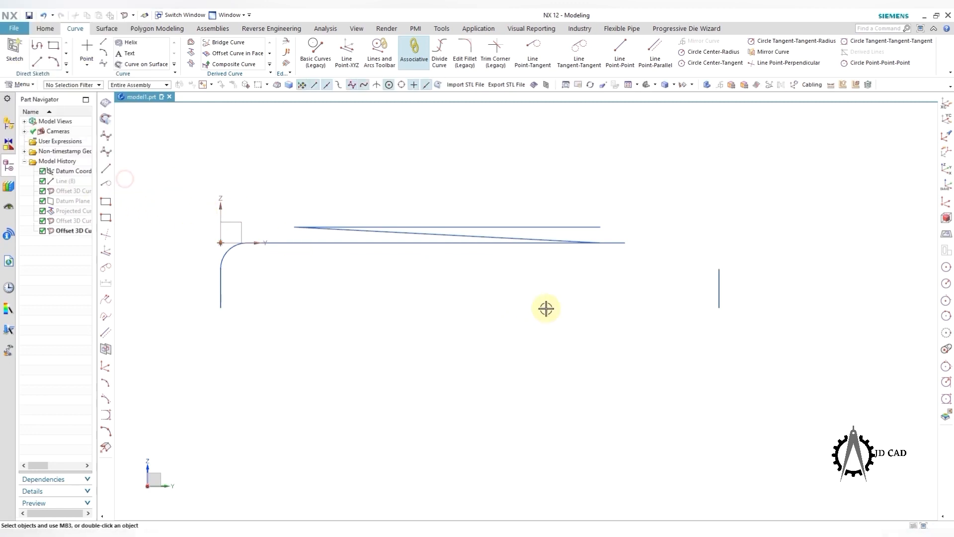
pyautogui.doubleClick(721, 288)
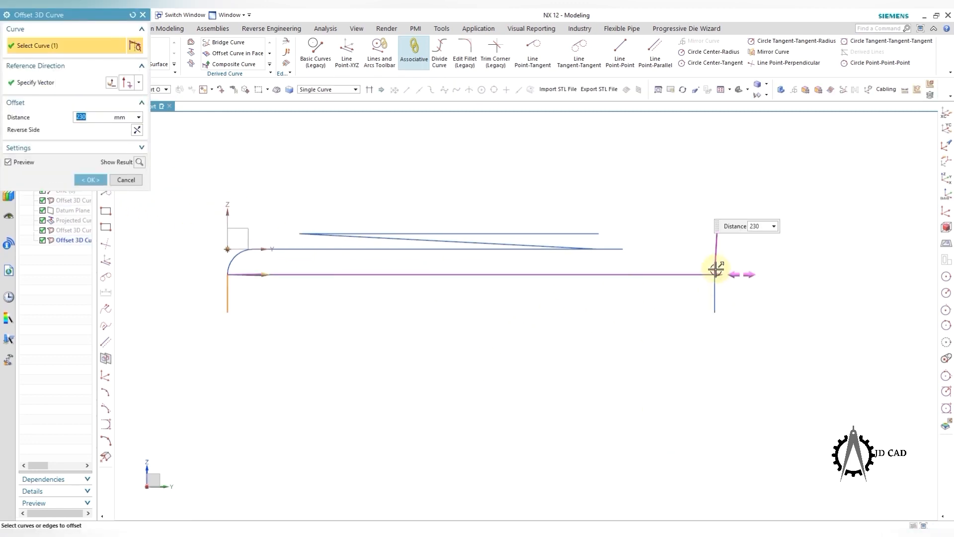
pyautogui.press('Escape')
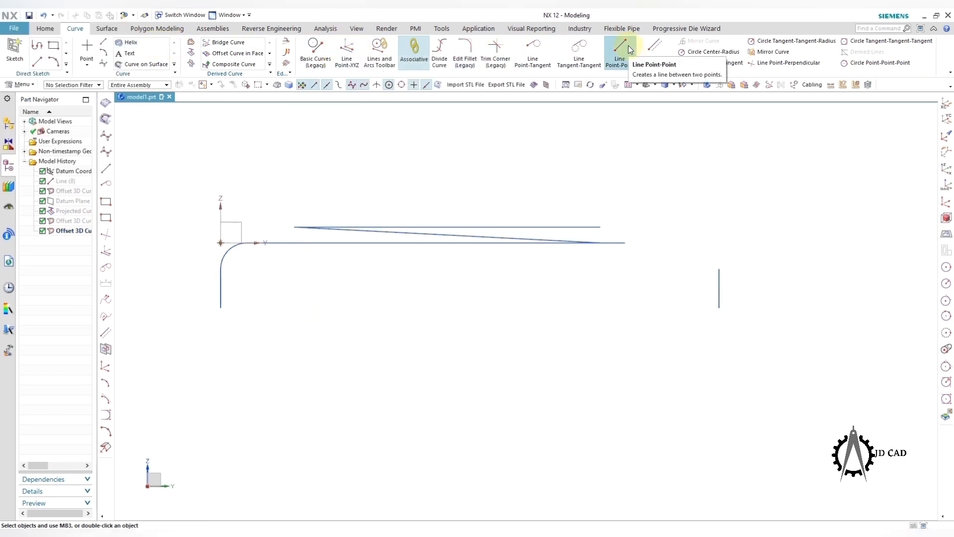
# Step: Delete the inner long straight line that extends from the end of the new fillet
pyautogui.rightClick(586, 227)
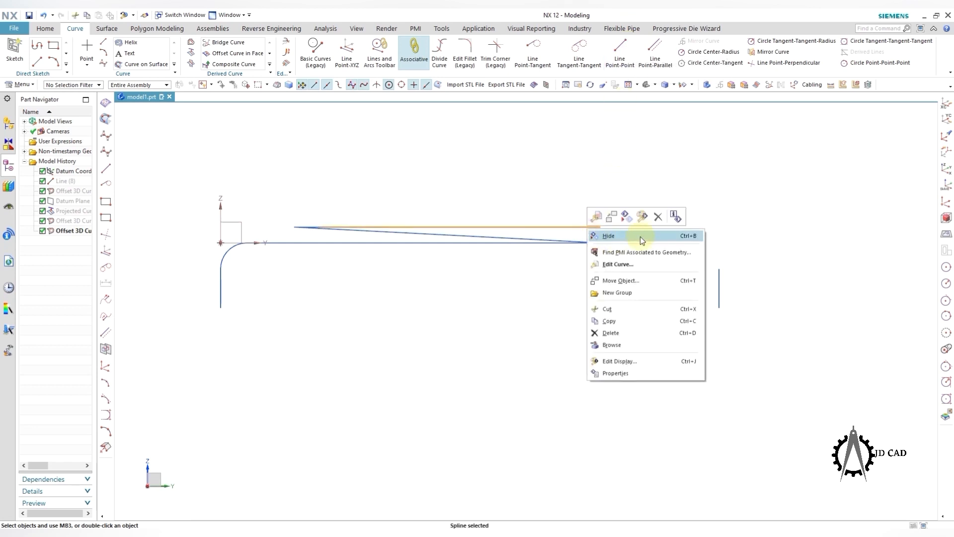
pyautogui.click(658, 217)
pyautogui.moveTo(547, 250); pyautogui.dragTo(555, 276, button='middle')
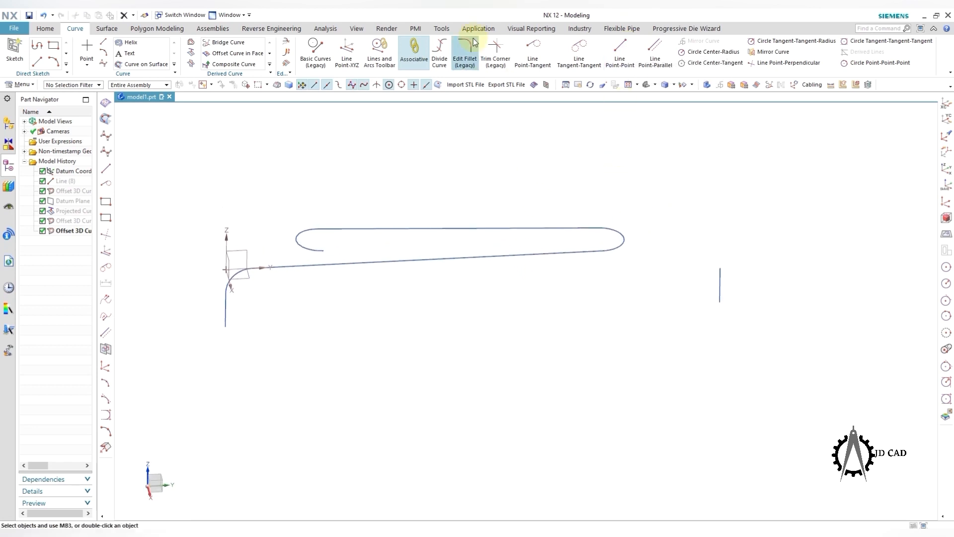
# Step: Draw a line along Y from the open end of the loop's last fillet, running just past the offset vertical line
pyautogui.click(347, 53)
pyautogui.click(323, 250)
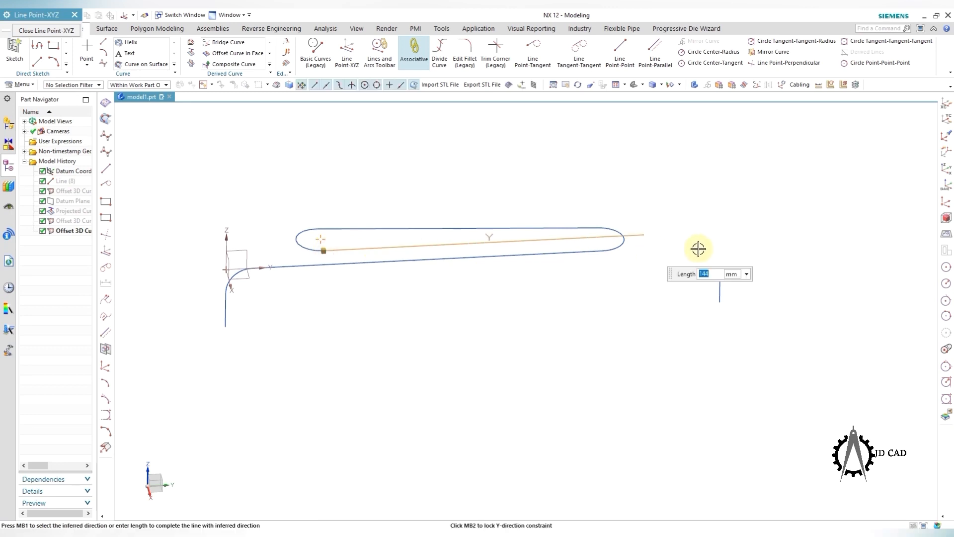
pyautogui.click(732, 248)
pyautogui.moveTo(757, 267); pyautogui.dragTo(718, 273, button='middle')
pyautogui.press('Escape')
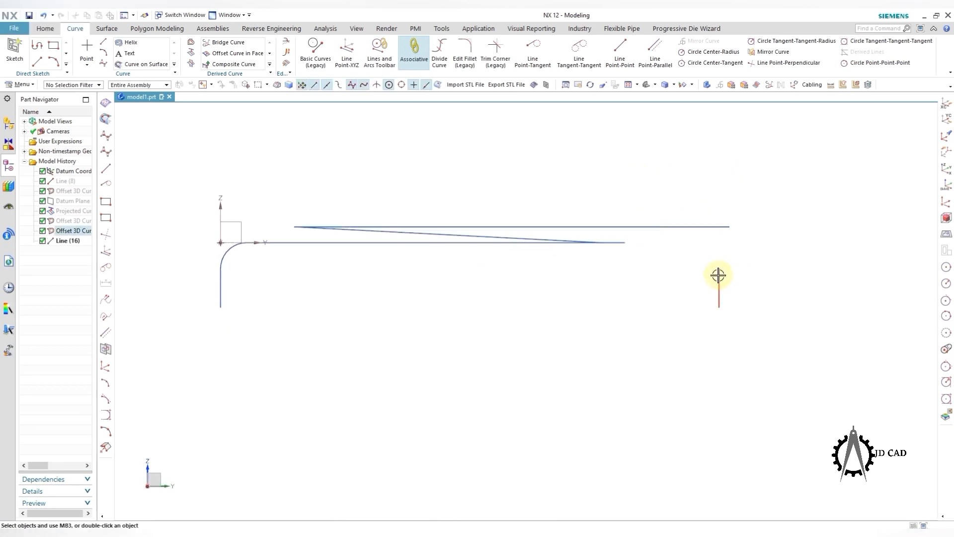
# Step: Draw a short line in the negative Y direction from the lower end of the offset vertical line
pyautogui.click(346, 53)
pyautogui.click(719, 307)
pyautogui.click(689, 308)
pyautogui.press('Escape')
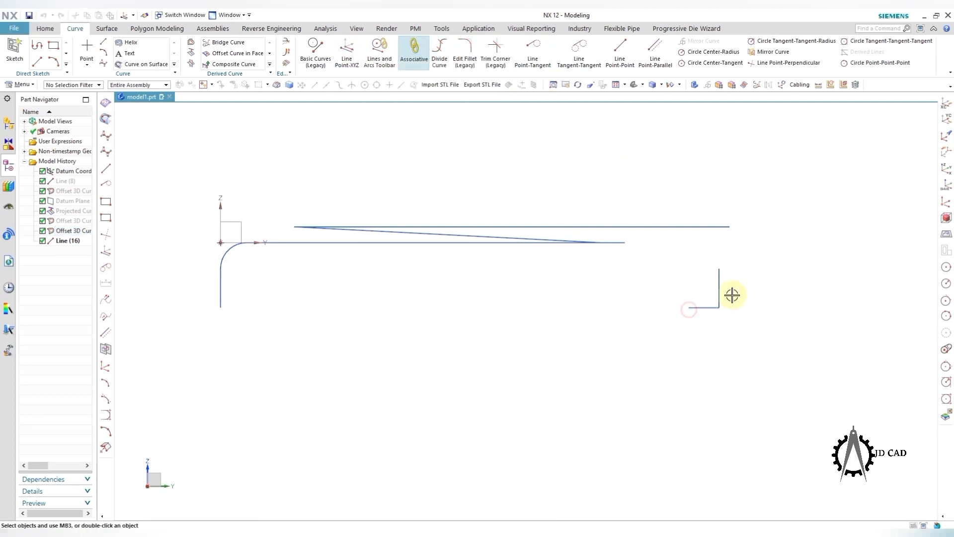
# Step: Draw a line about 30 mm long up along Z from the upper end of the offset vertical line, crossing the long line
pyautogui.click(346, 52)
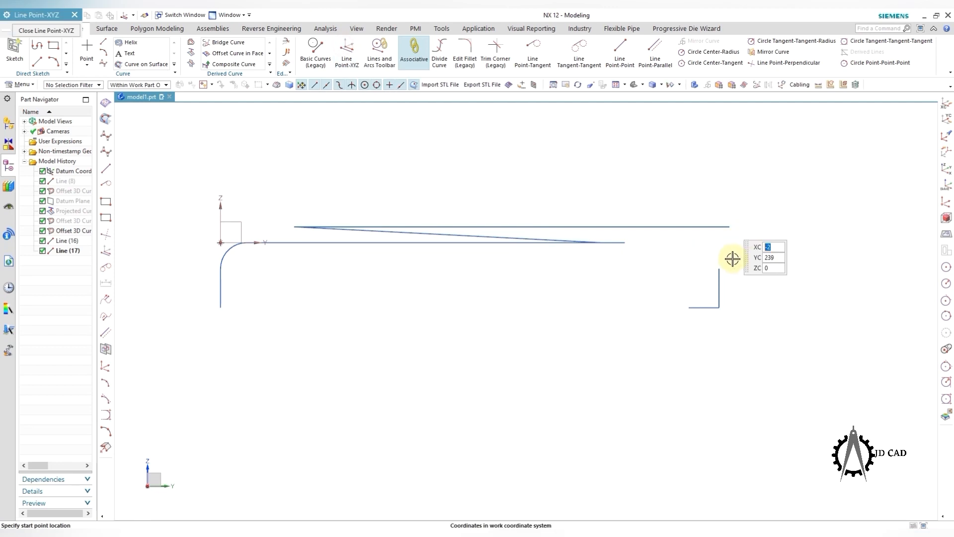
pyautogui.click(719, 269)
pyautogui.click(708, 204)
pyautogui.press('Escape')
# Step: Hide the offset vertical line beneath the new Z-direction line
pyautogui.click(723, 285)
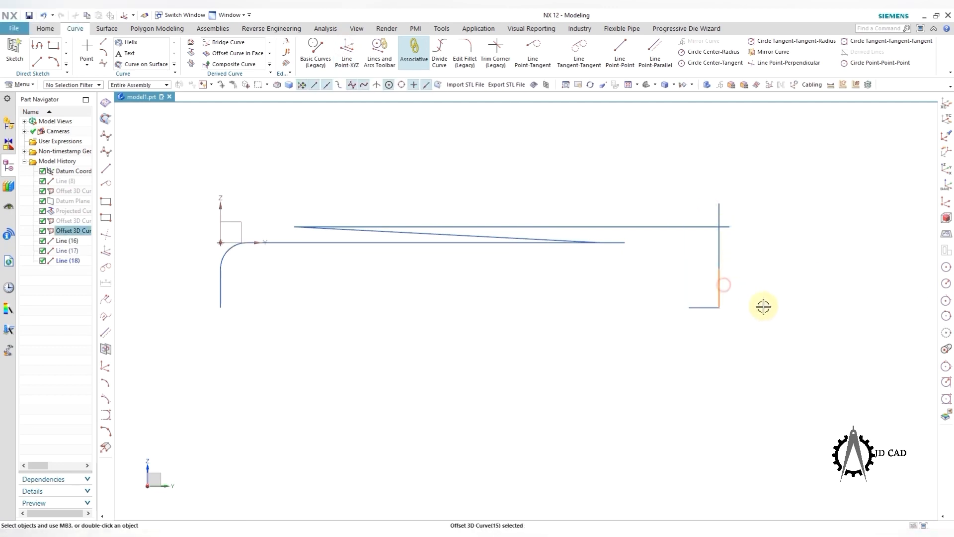
pyautogui.press('Delete')
pyautogui.press('Escape')
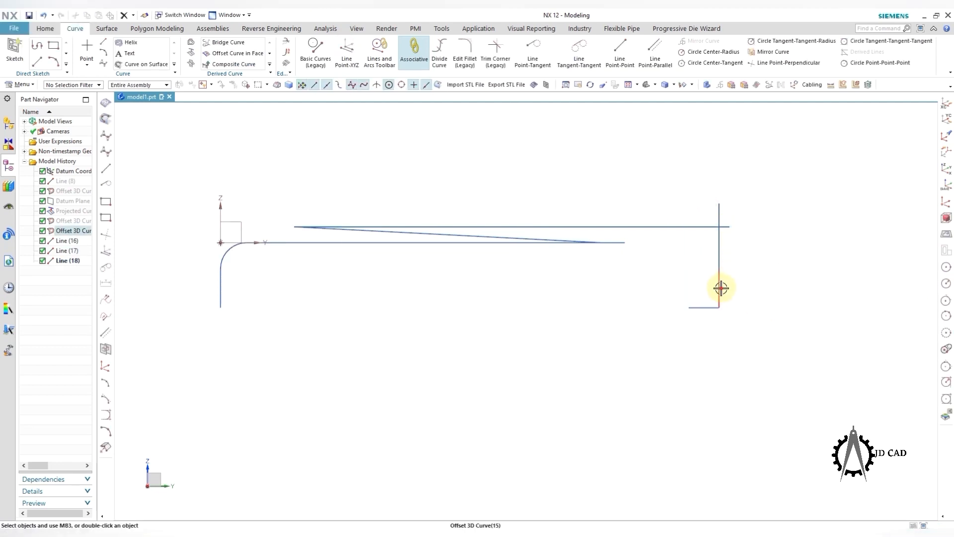
pyautogui.rightClick(720, 287)
pyautogui.click(780, 277)
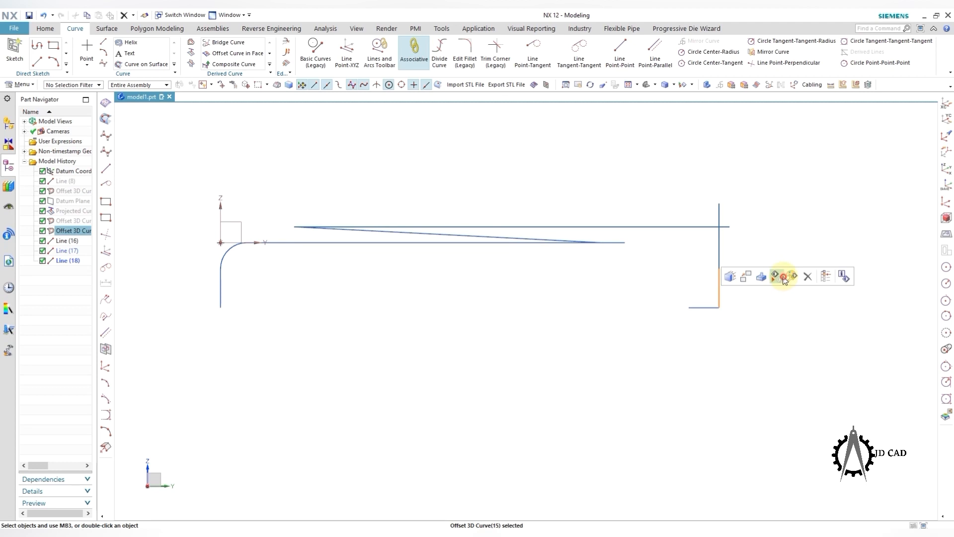
# Step: Extend the new vertical line downward past the short line by setting its start limit to -29 mm
pyautogui.doubleClick(720, 286)
pyautogui.moveTo(723, 274); pyautogui.dragTo(726, 339)
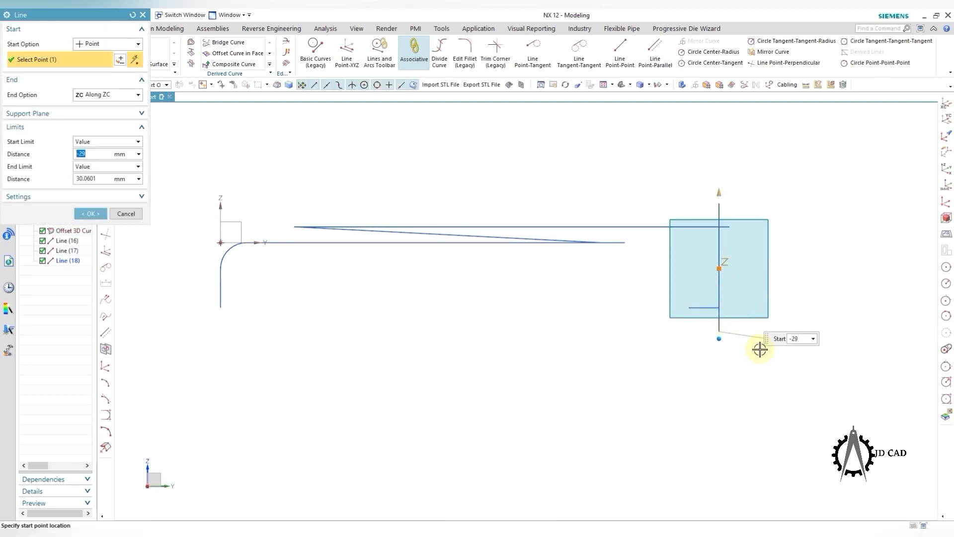
pyautogui.middleClick(761, 349)
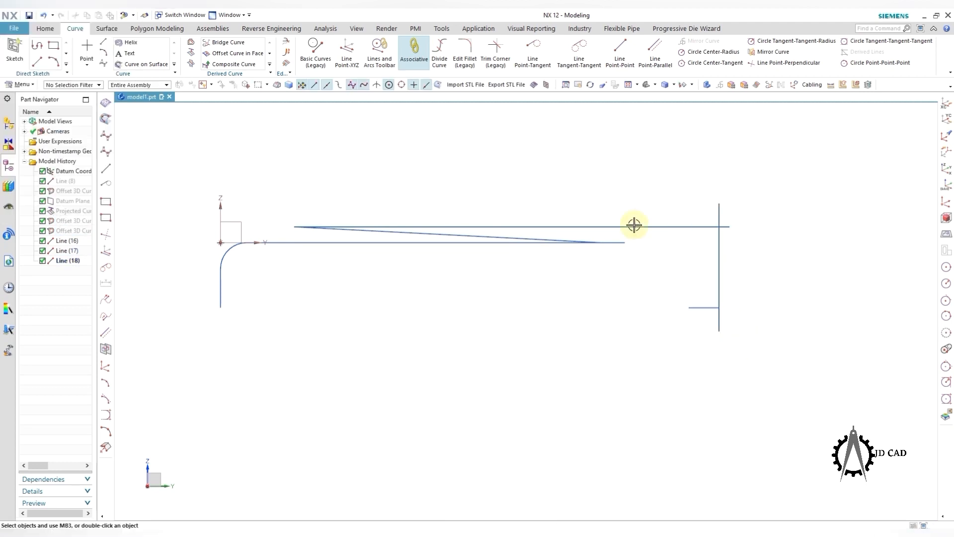
# Step: Trim the long line and the vertical line at their intersections with Curve Length, using the Total length option and replacing the input curves
pyautogui.click(287, 58)
pyautogui.click(696, 232)
pyautogui.click(715, 317)
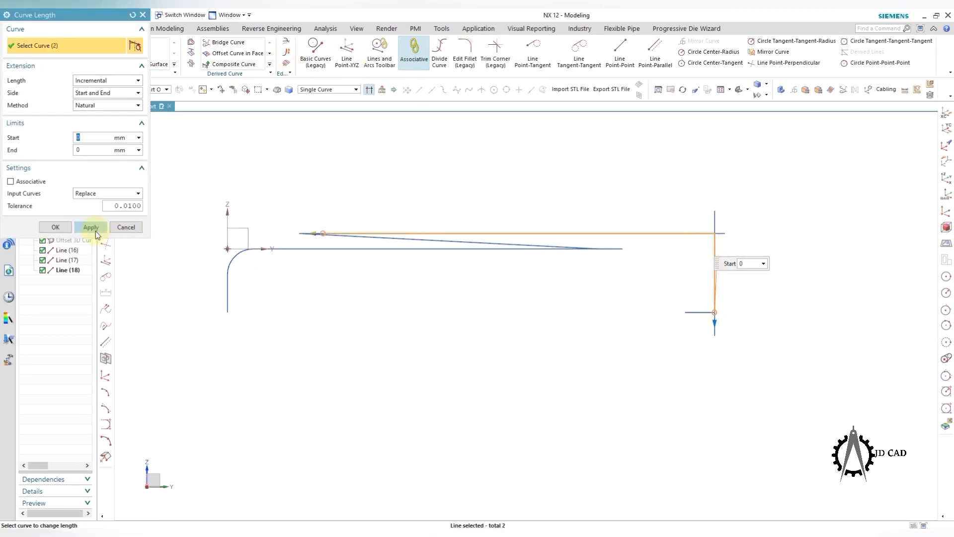
pyautogui.click(92, 228)
pyautogui.click(415, 291)
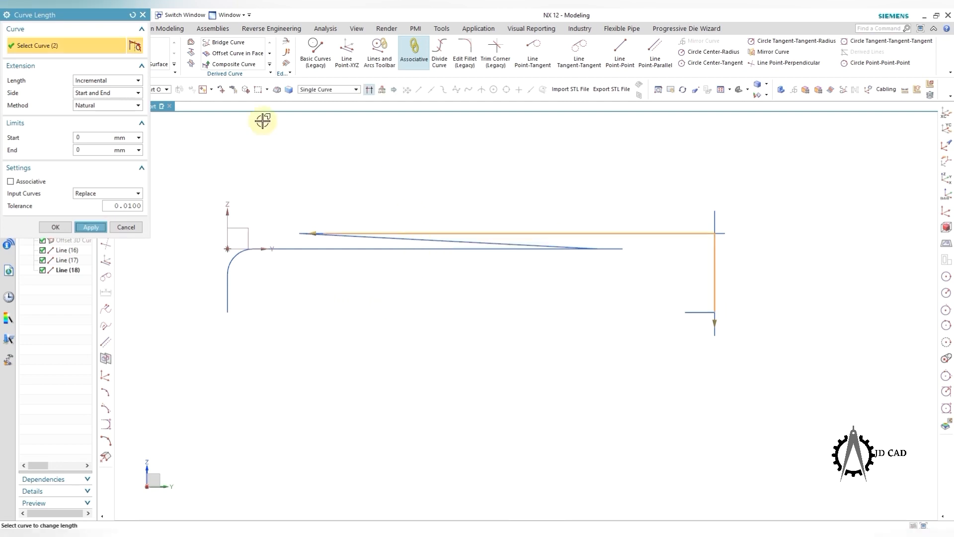
pyautogui.click(118, 80)
pyautogui.click(113, 95)
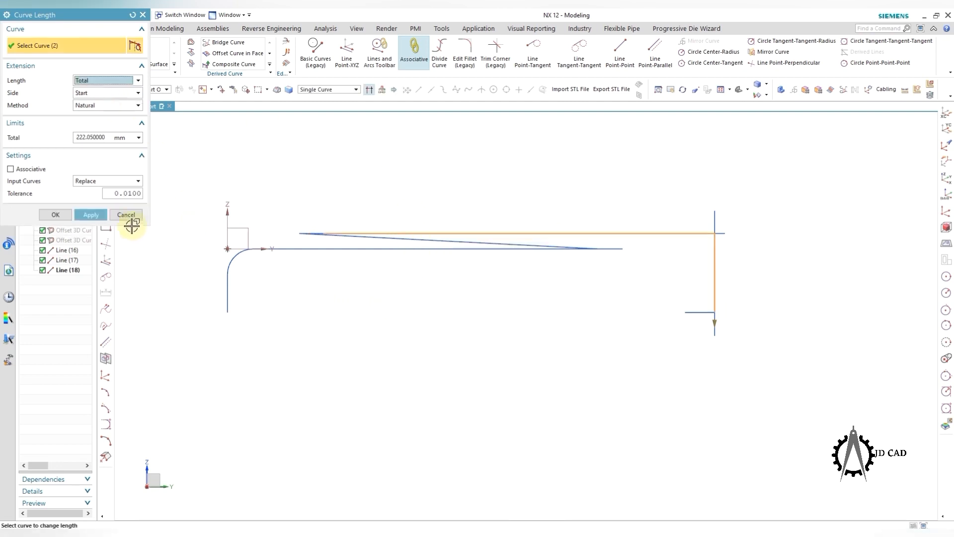
pyautogui.click(96, 216)
pyautogui.click(416, 291)
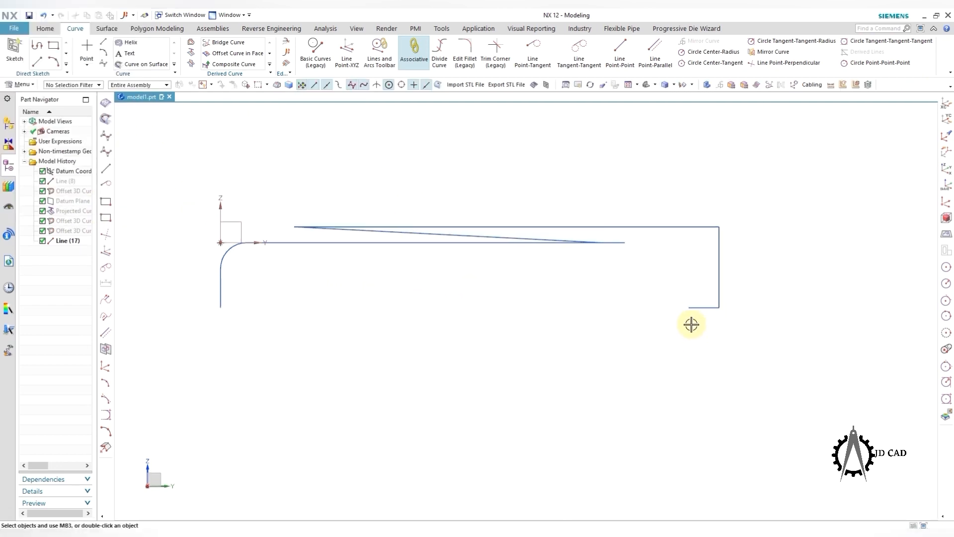
# Step: Hide the short line at the lower end of the vertical line, and save the part
pyautogui.click(697, 312)
pyautogui.moveTo(696, 312); pyautogui.dragTo(729, 324, button='middle')
pyautogui.hotkey('ctrl', 's')
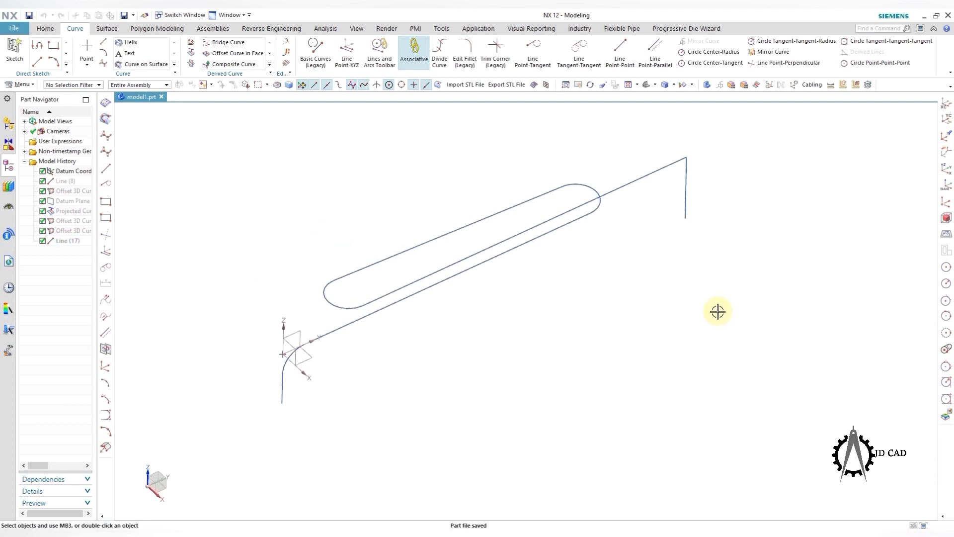
# Step: Fillet the corner between the long line and the vertical end line with radius 12, trimming both curves
pyautogui.click(315, 52)
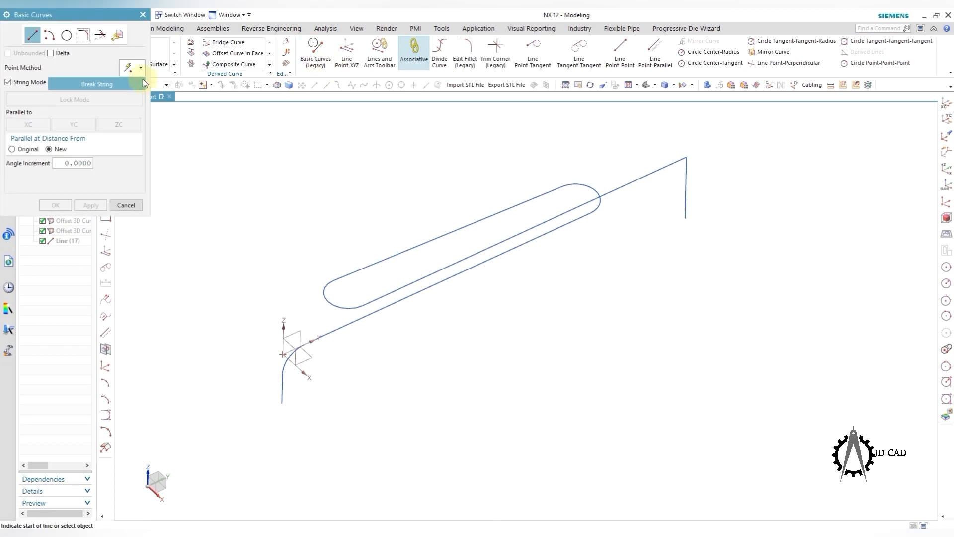
pyautogui.click(84, 36)
pyautogui.write('12')
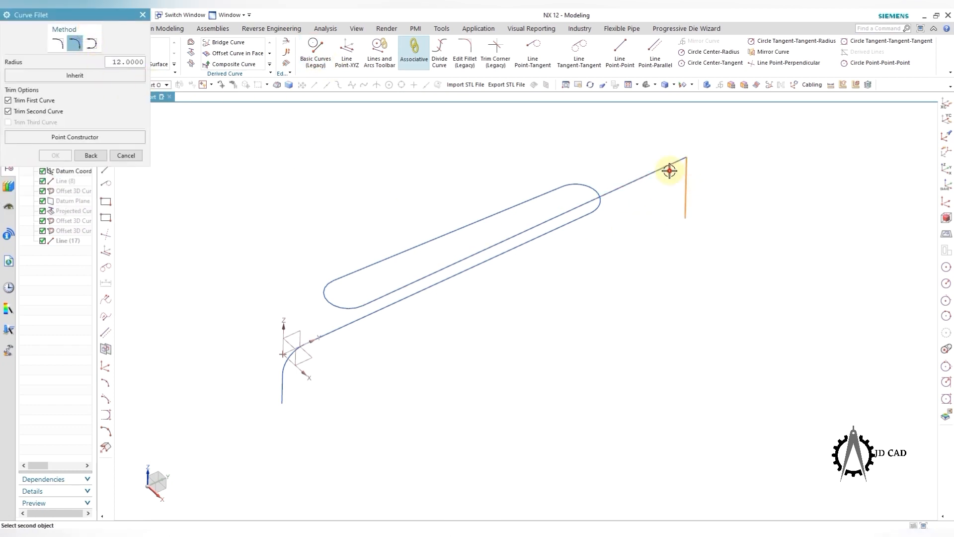
pyautogui.moveTo(686, 239)
pyautogui.mouseDown(button='middle')
pyautogui.moveTo(656, 215)
pyautogui.moveTo(683, 254)
pyautogui.mouseUp(button='middle')
pyautogui.press('Escape')
# Step: Create a tube with 7.3 mm outer and 6.5 mm inner diameter along the tangent curves starting at the origin-side vertical leg
pyautogui.click(46, 29)
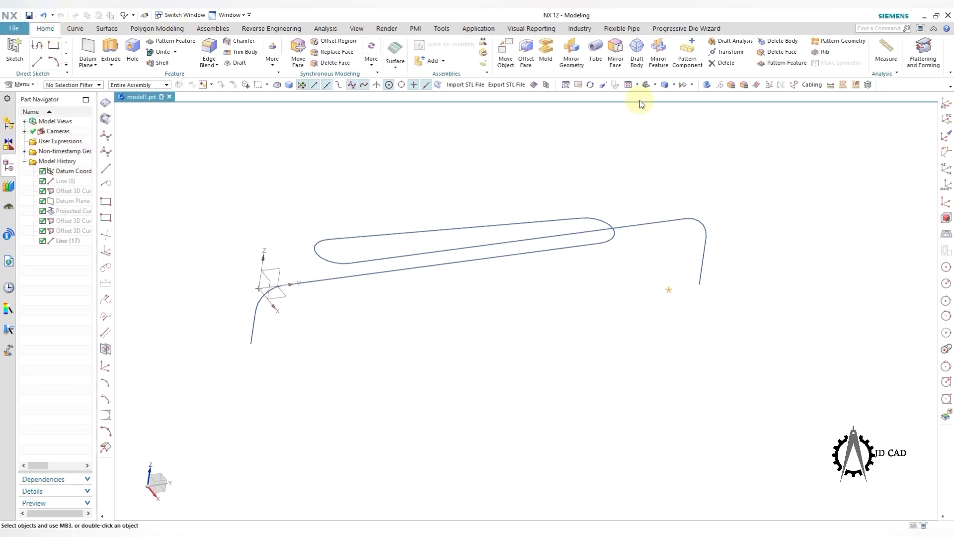
pyautogui.click(598, 54)
pyautogui.click(255, 339)
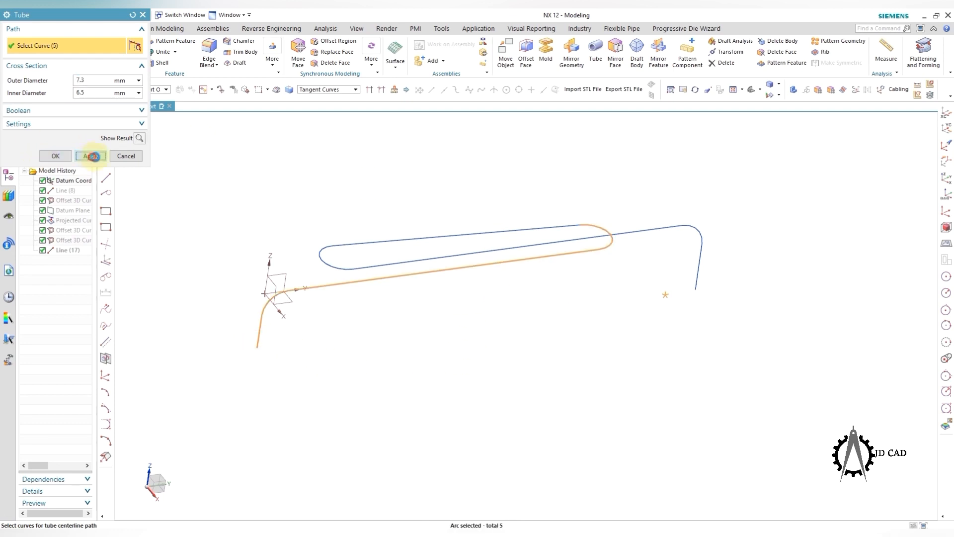
pyautogui.click(93, 156)
# Step: Create a second tube along the remaining tangent path curves with the same 7.3 mm and 6.5 mm diameters, and save the part
pyautogui.click(494, 237)
pyautogui.click(84, 162)
pyautogui.press('Escape')
pyautogui.moveTo(594, 330); pyautogui.dragTo(633, 331, button='middle')
pyautogui.press('F8')
pyautogui.hotkey('ctrl', 's')
# Step: Hide the straight centerline curves inside both open tube ends, and save the part
pyautogui.moveTo(601, 280); pyautogui.dragTo(657, 228, button='middle')
pyautogui.scroll(5, 721, 385)
pyautogui.click(704, 282)
pyautogui.hotkey('ctrl', 'b')
pyautogui.scroll(-5, 633, 318)
pyautogui.moveTo(648, 362); pyautogui.dragTo(353, 199, button='middle')
pyautogui.scroll(6, 390, 245)
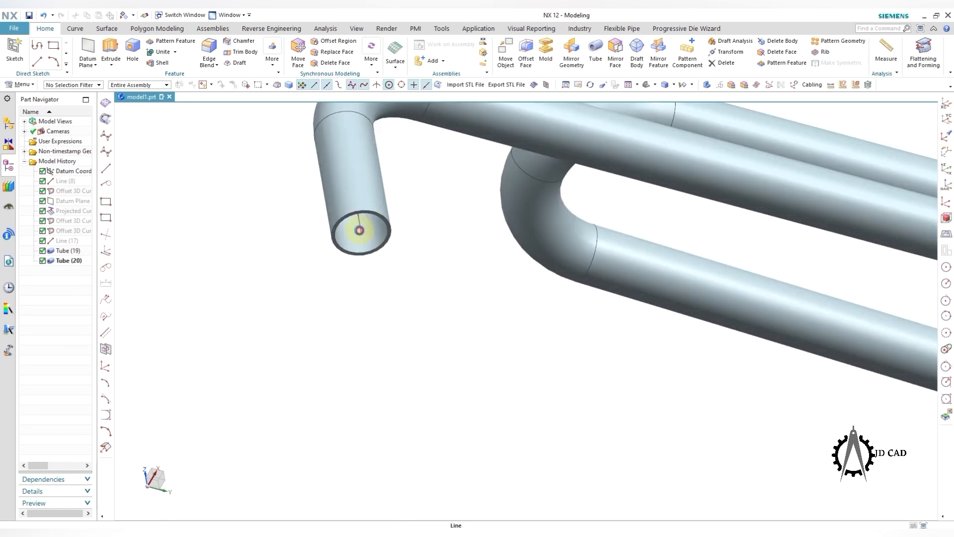
pyautogui.scroll(-6, 411, 266)
pyautogui.moveTo(411, 267); pyautogui.dragTo(390, 270, button='middle')
pyautogui.scroll(4, 390, 249)
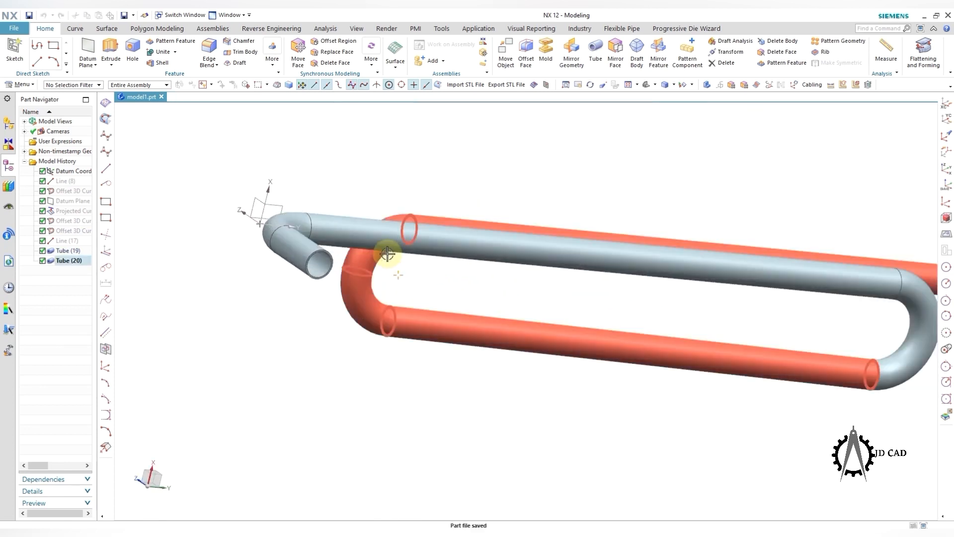
# Step: Extrude the inner circular edge of the origin-side tube end from 0 to 5 mm as a solid plug without a Boolean
pyautogui.click(111, 50)
pyautogui.scroll(5, 268, 254)
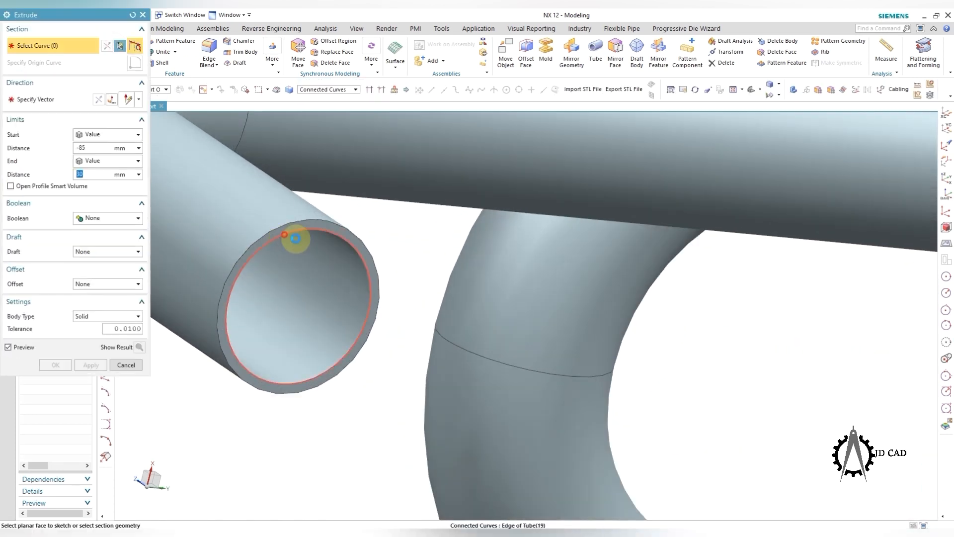
pyautogui.click(296, 235)
pyautogui.scroll(-5, 277, 241)
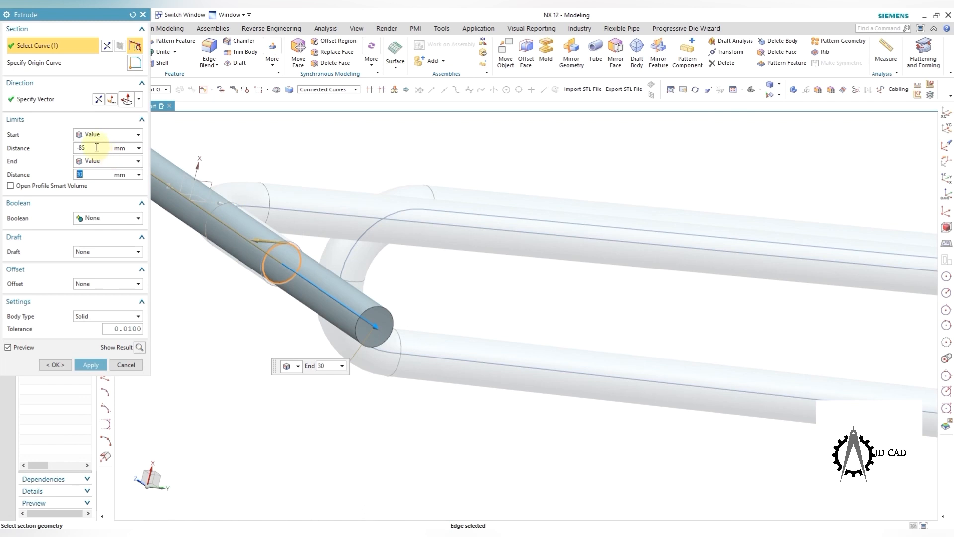
pyautogui.click(97, 147)
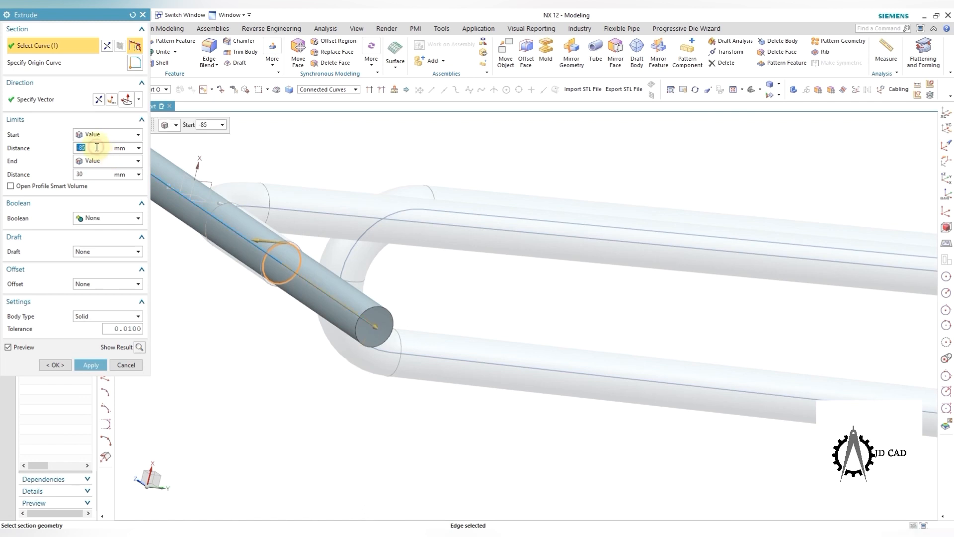
pyautogui.write('0')
pyautogui.press('Return')
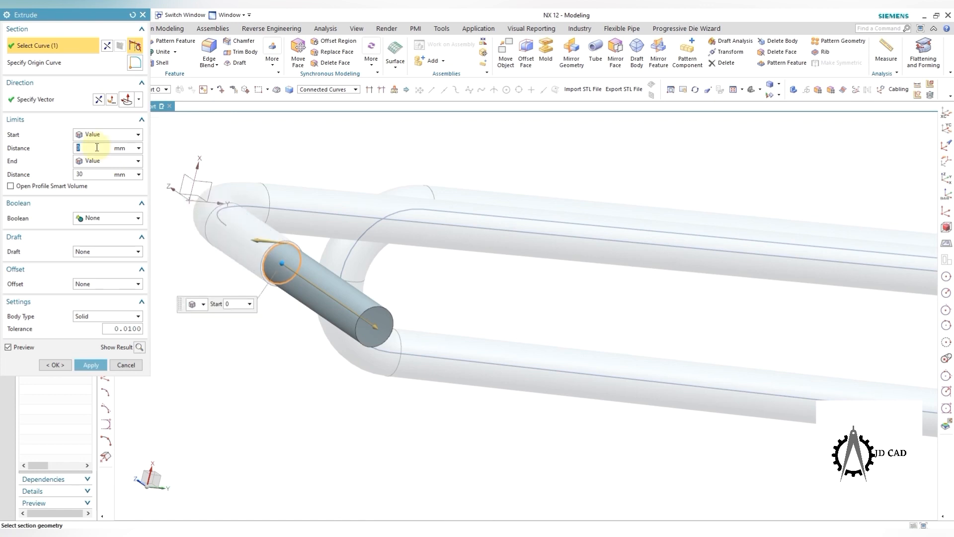
pyautogui.click(100, 173)
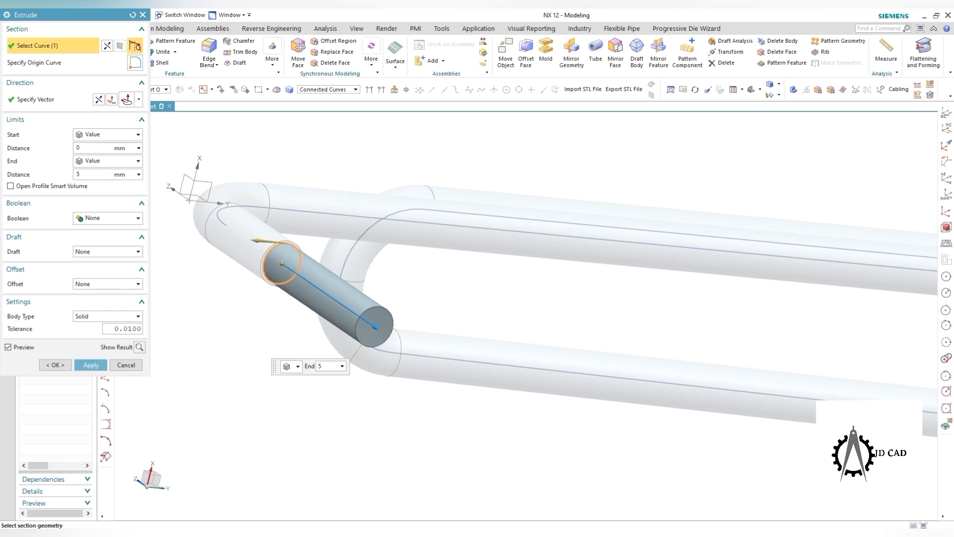
pyautogui.press('Return')
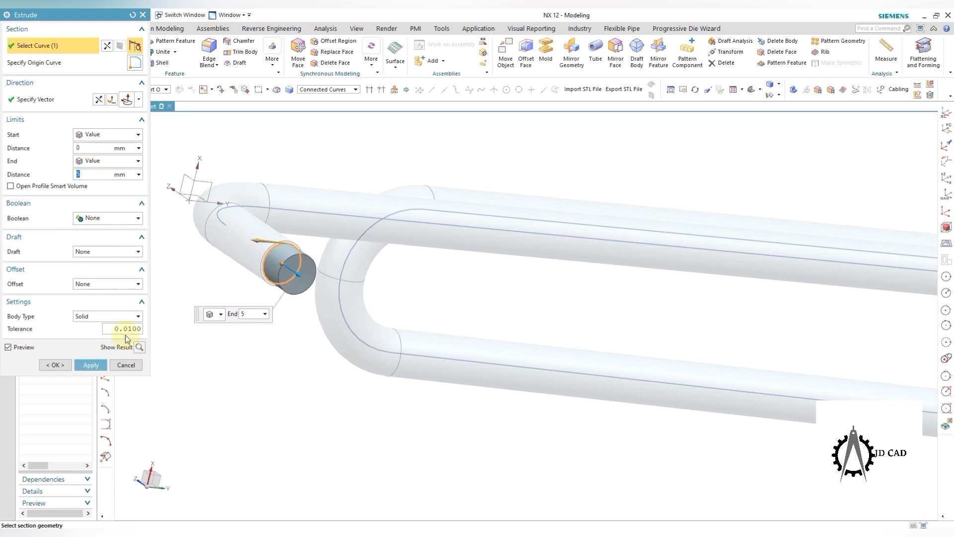
pyautogui.click(103, 365)
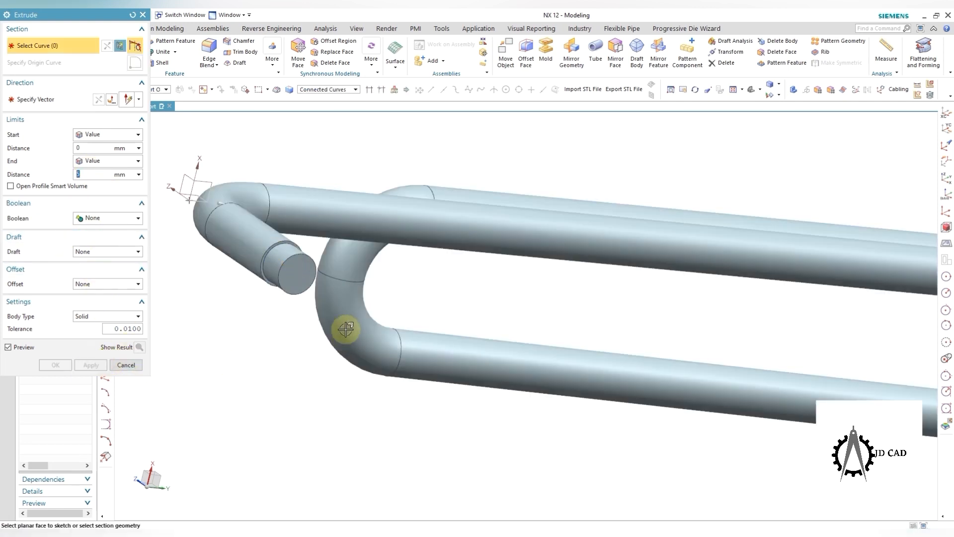
pyautogui.press('Escape')
# Step: Blend the outer end edge of the extruded plug with a 1 mm radius, and save the part
pyautogui.scroll(-3, 326, 231)
pyautogui.moveTo(344, 252)
pyautogui.mouseDown(button='middle')
pyautogui.moveTo(366, 260)
pyautogui.moveTo(351, 238)
pyautogui.moveTo(337, 255)
pyautogui.mouseUp(button='middle')
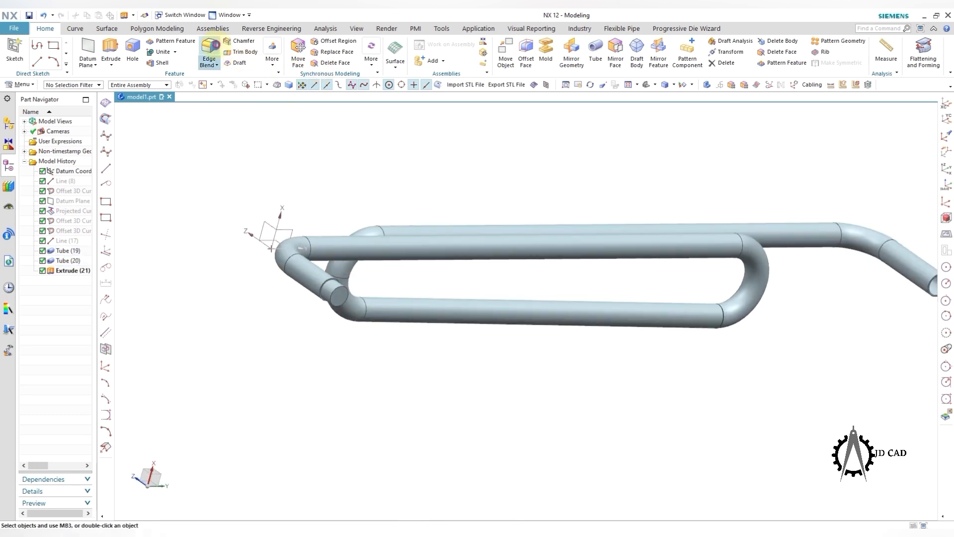
pyautogui.click(210, 58)
pyautogui.scroll(5, 358, 298)
pyautogui.click(322, 320)
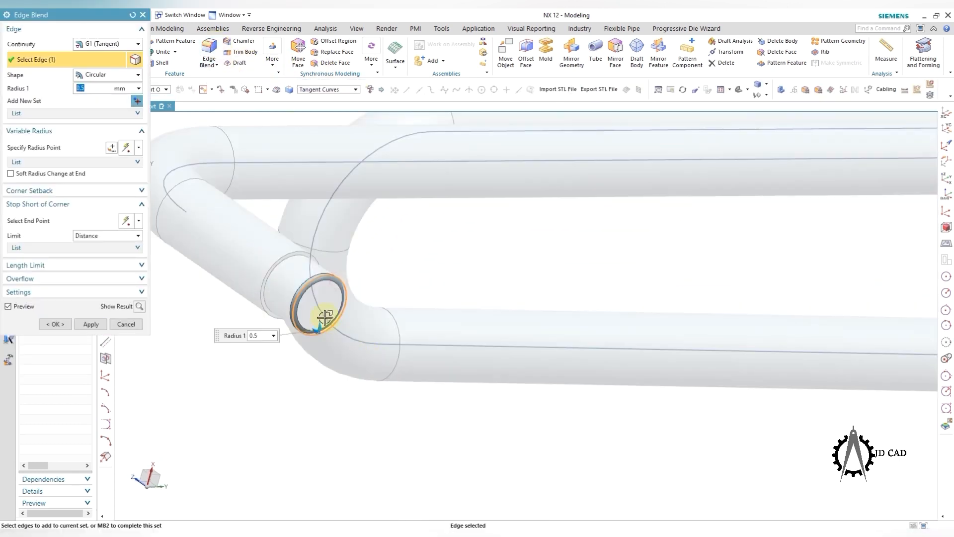
pyautogui.click(98, 86)
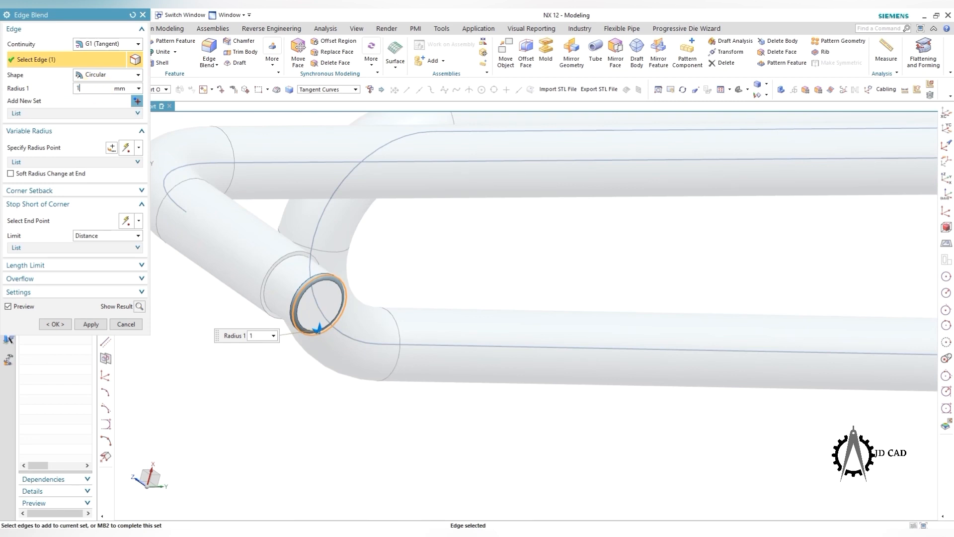
pyautogui.click(92, 324)
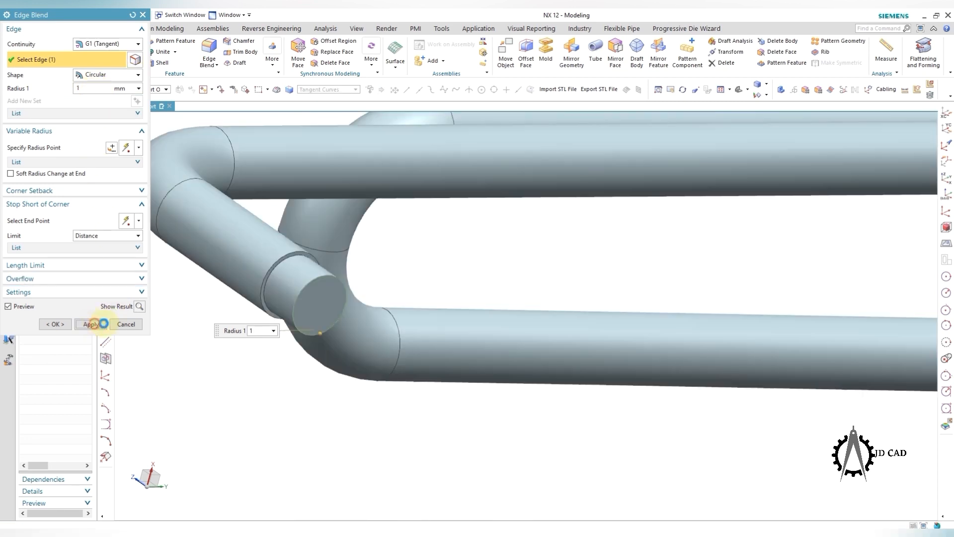
pyautogui.click(124, 324)
pyautogui.hotkey('ctrl', 's')
# Step: Extrude the inner circular edge of the far open tube end from 0 to 5 mm as a solid plug without a Boolean
pyautogui.scroll(-1, 305, 329)
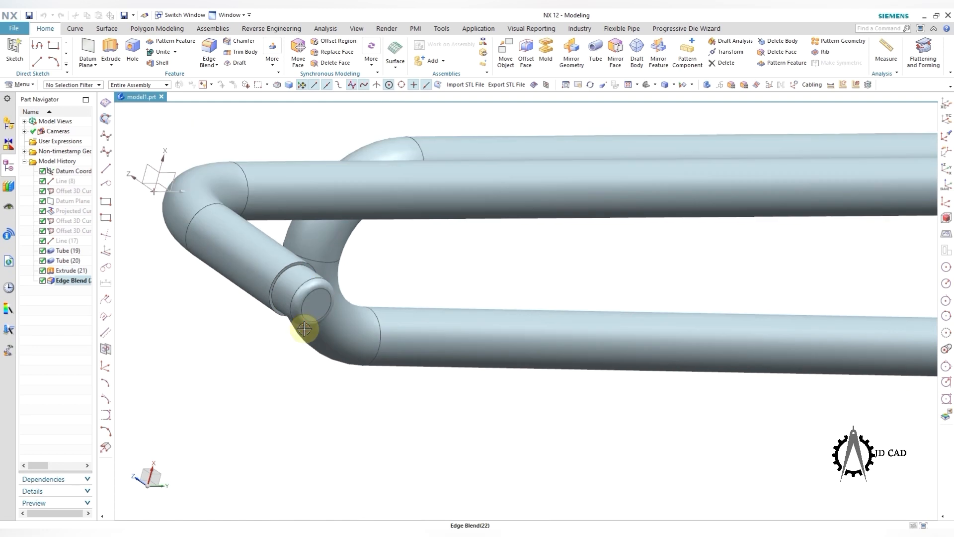
pyautogui.scroll(-3, 448, 353)
pyautogui.moveTo(447, 354); pyautogui.dragTo(428, 362, button='middle')
pyautogui.scroll(-2, 305, 273)
pyautogui.scroll(5, 549, 270)
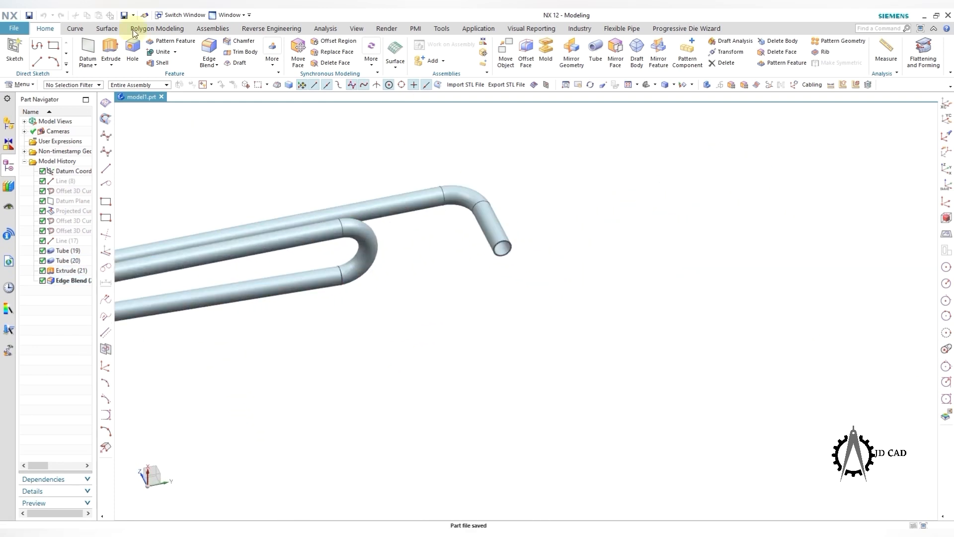
pyautogui.click(118, 47)
pyautogui.scroll(5, 497, 256)
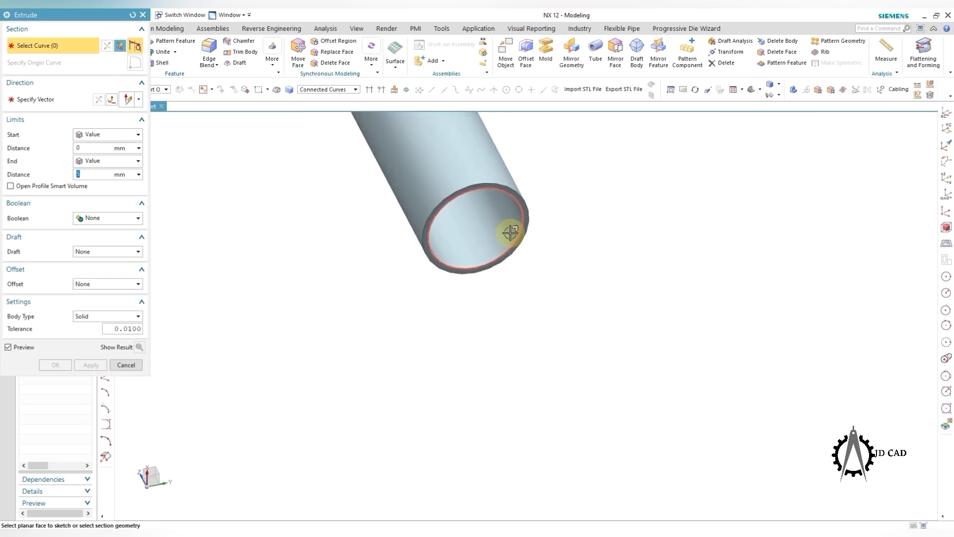
pyautogui.click(519, 218)
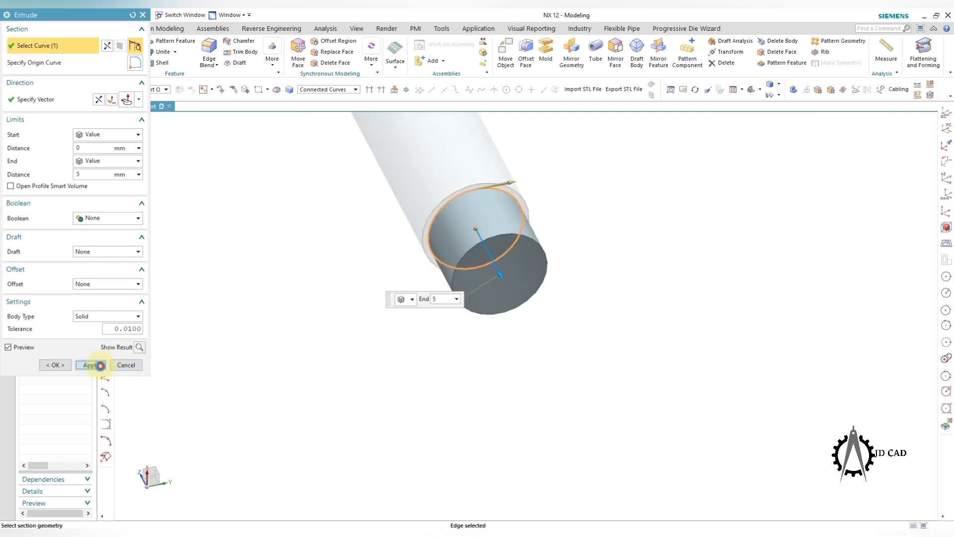
pyautogui.click(100, 365)
# Step: Blend the outer end edge of the far-end plug, and save the part
pyautogui.click(209, 50)
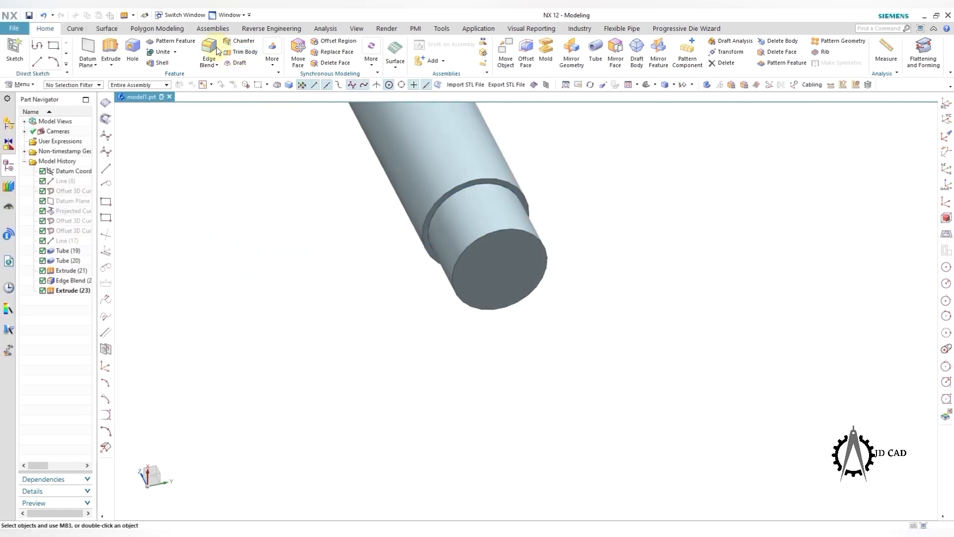
pyautogui.click(535, 245)
pyautogui.middleClick(651, 276)
pyautogui.click(209, 49)
pyautogui.click(539, 235)
pyautogui.middleClick(629, 292)
pyautogui.middleClick(629, 292)
pyautogui.scroll(-9, 621, 285)
pyautogui.hotkey('ctrl', 's')
# Step: Hide both tube bodies, leaving the two end plugs in view
pyautogui.moveTo(593, 297); pyautogui.dragTo(599, 318, button='middle')
pyautogui.hotkey('ctrl', 'b')
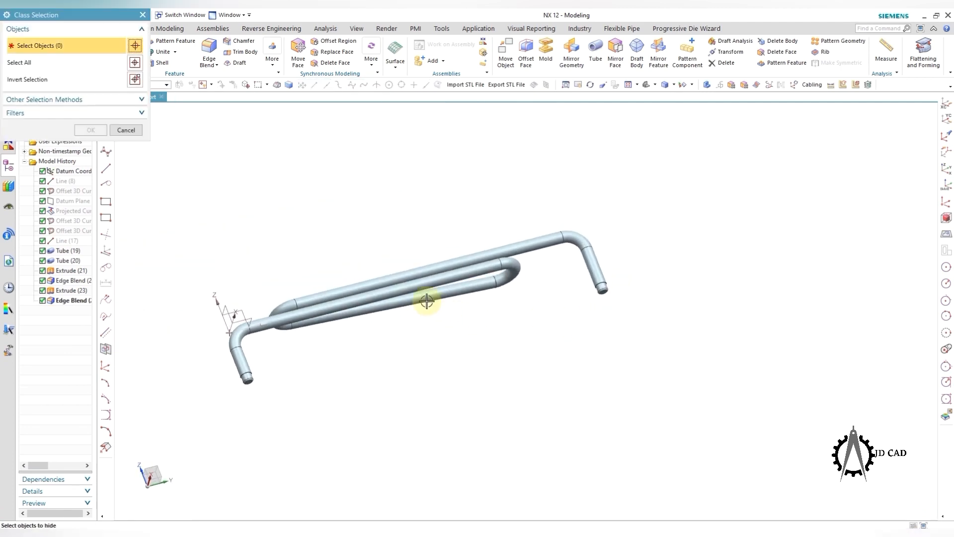
pyautogui.click(417, 277)
pyautogui.middleClick(492, 316)
pyautogui.moveTo(494, 300); pyautogui.dragTo(398, 445, button='middle')
pyautogui.scroll(3, 399, 445)
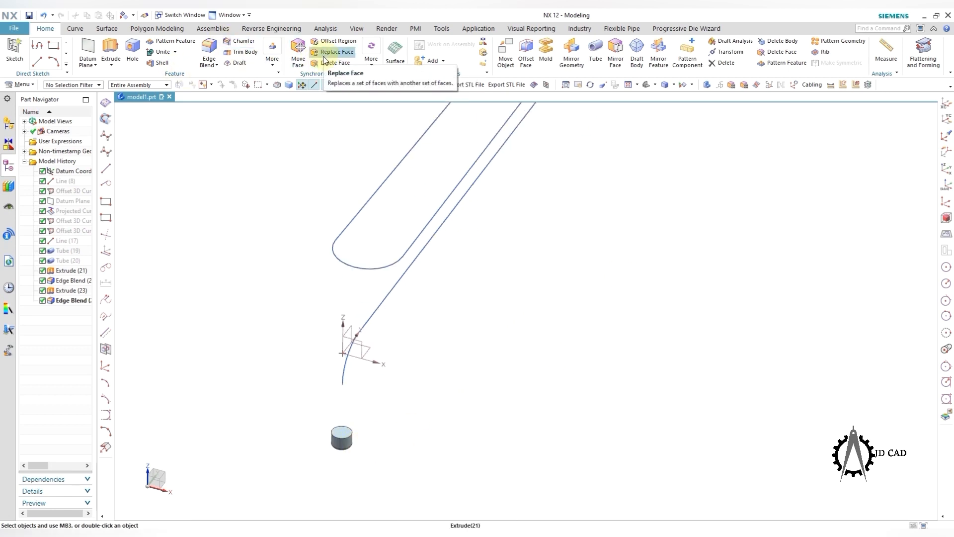
pyautogui.click(162, 63)
pyautogui.scroll(4, 341, 426)
pyautogui.click(343, 432)
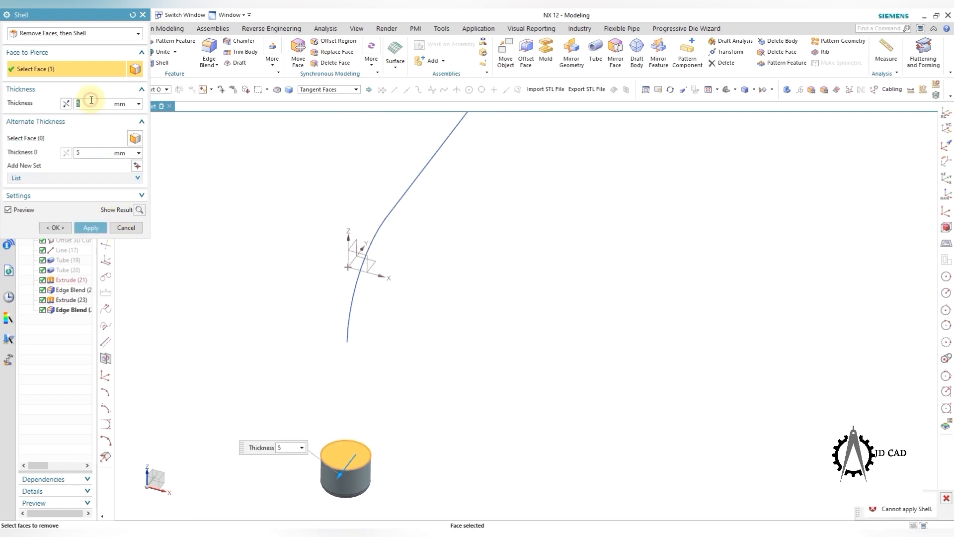
pyautogui.write('1')
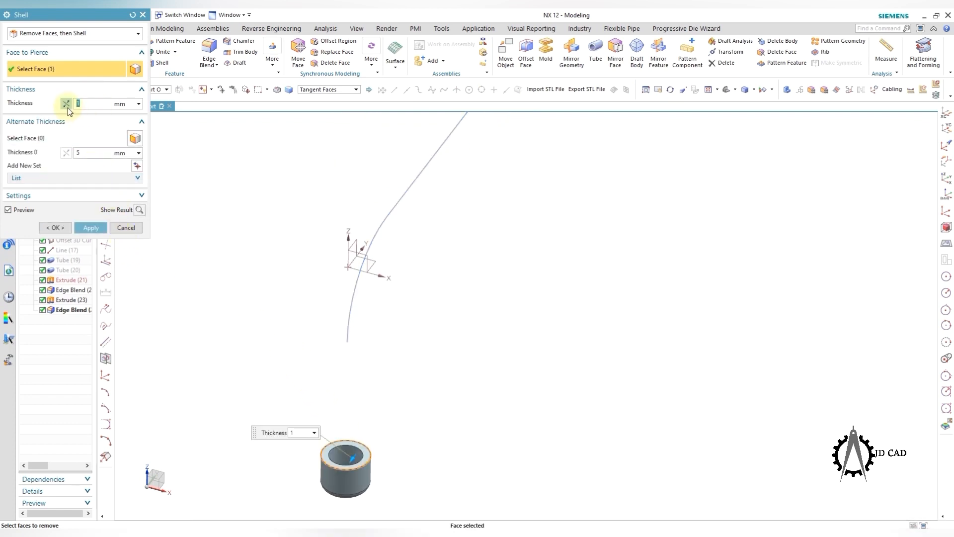
pyautogui.click(67, 105)
pyautogui.click(67, 104)
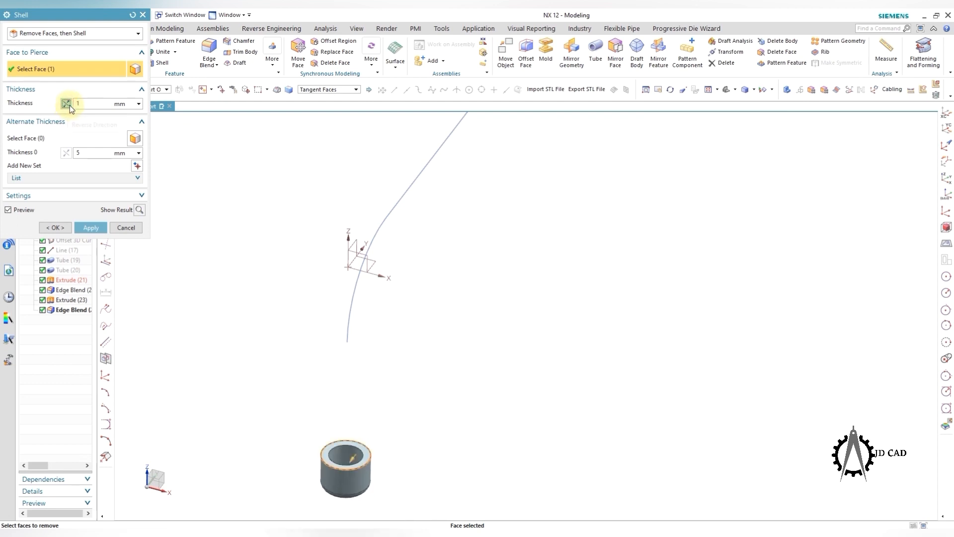
pyautogui.click(133, 15)
# Step: Shell the origin-side plug to a 0.5 mm thickness, removing its flat face on the tube side
pyautogui.click(351, 443)
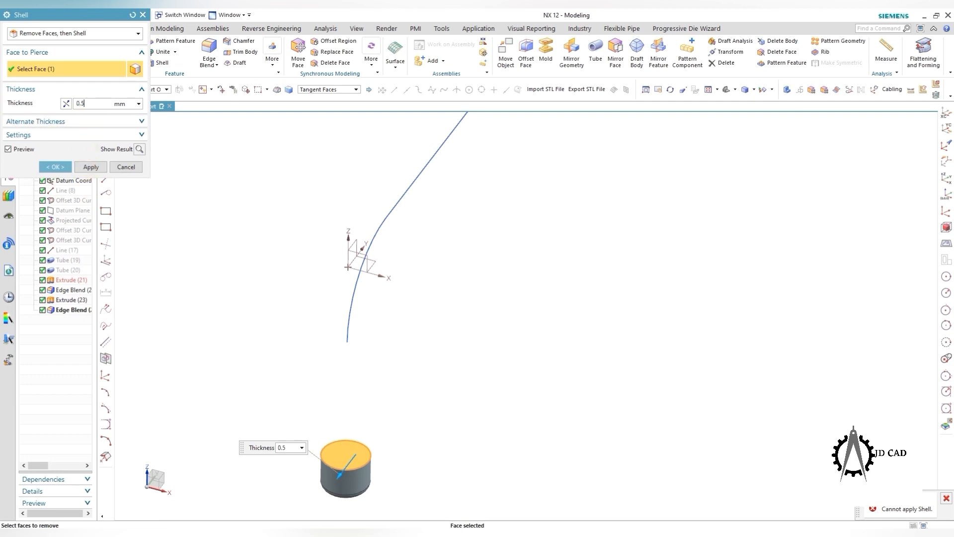
pyautogui.press('Return')
pyautogui.click(91, 167)
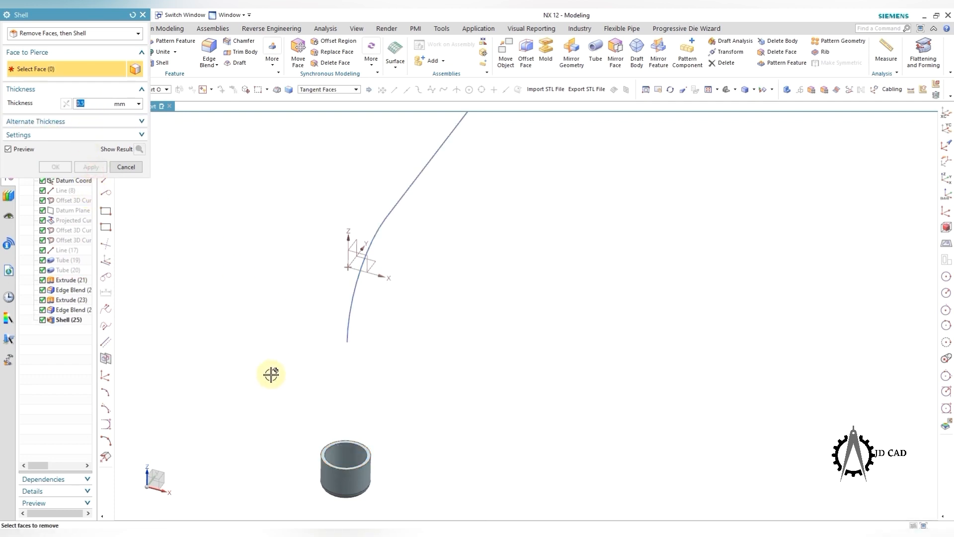
# Step: Shell the far-end plug with a 0.5 mm thickness, removing its flat face on the tube side
pyautogui.scroll(-6, 268, 371)
pyautogui.scroll(5, 495, 111)
pyautogui.click(486, 134)
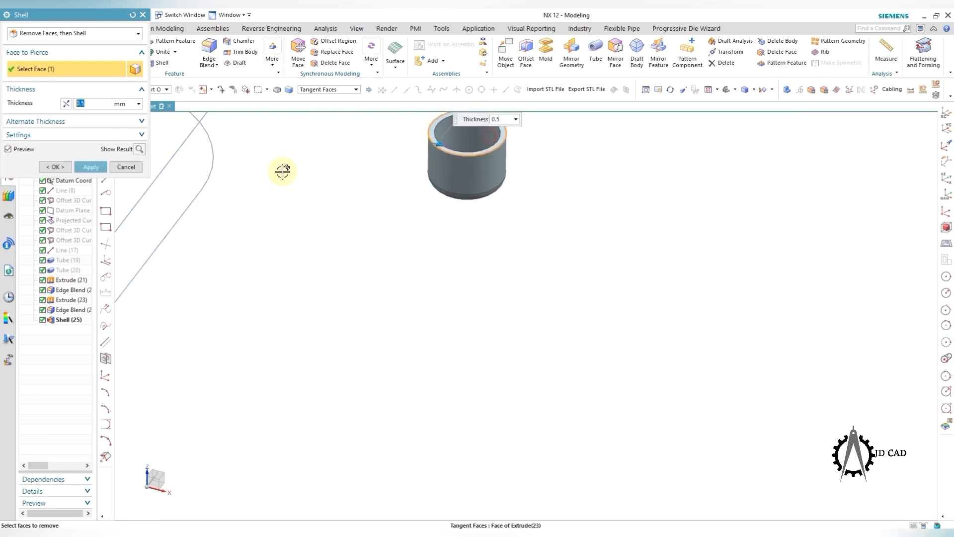
pyautogui.click(91, 167)
pyautogui.click(125, 167)
# Step: Show both hidden tube bodies again, and save the part
pyautogui.moveTo(446, 322); pyautogui.dragTo(487, 298, button='middle')
pyautogui.hotkey('ctrl', 'shift', 'k')
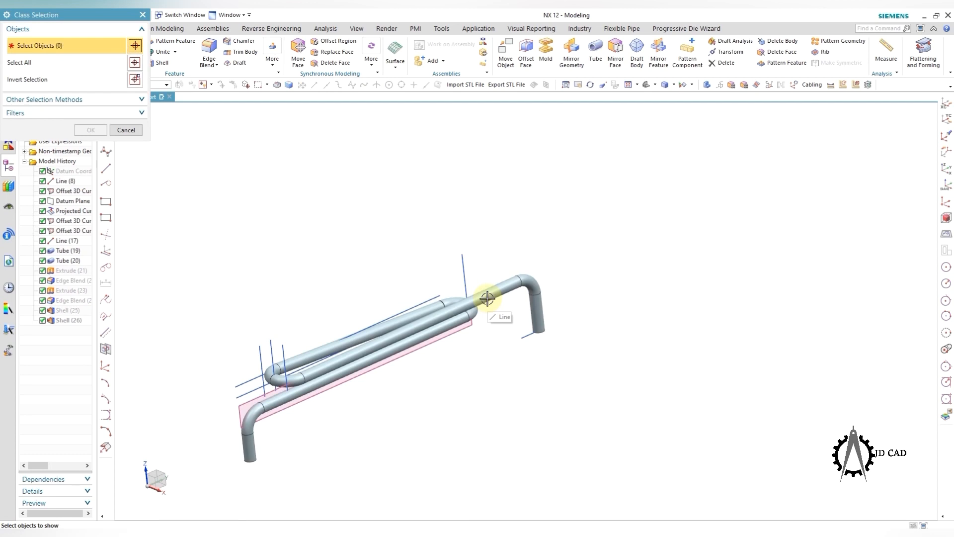
pyautogui.click(532, 293)
pyautogui.click(446, 327)
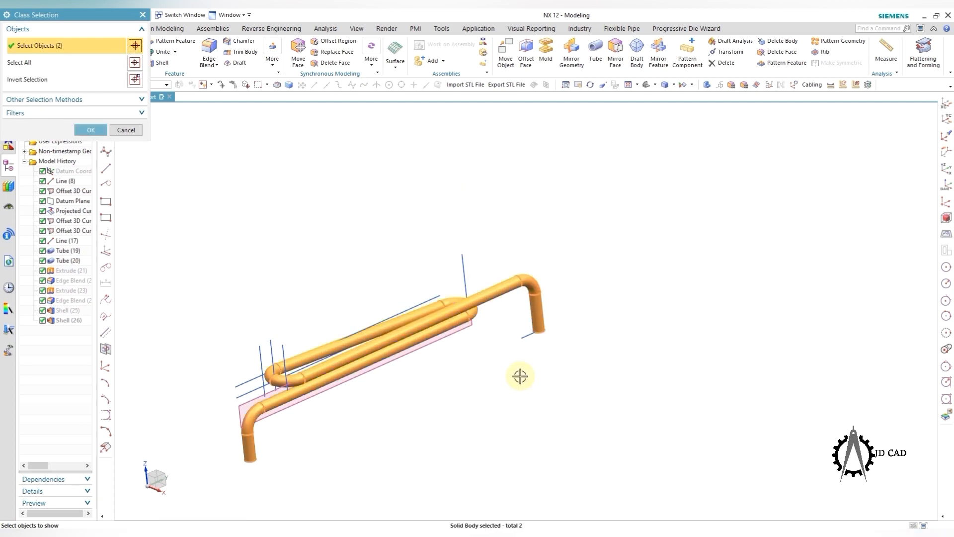
pyautogui.middleClick(520, 377)
pyautogui.moveTo(416, 407); pyautogui.dragTo(417, 372, button='middle')
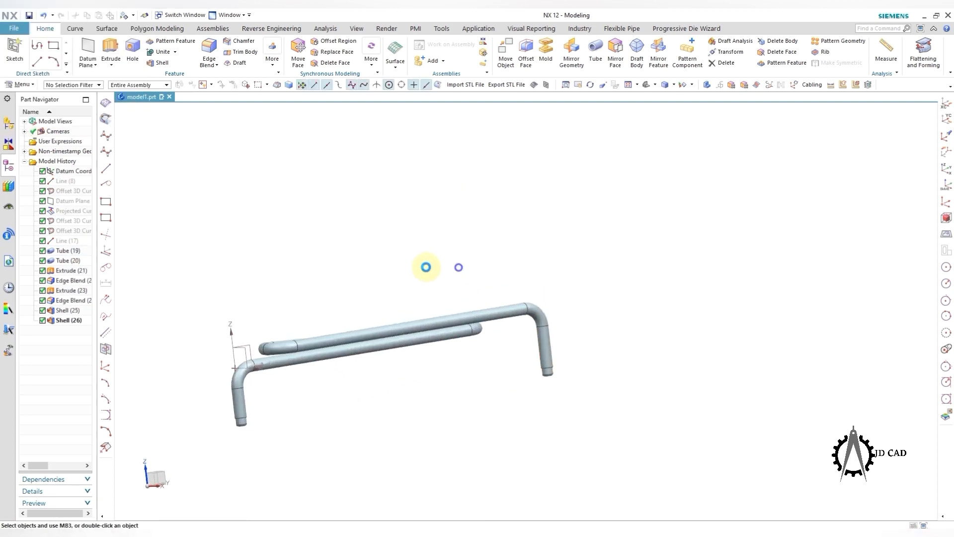
pyautogui.press('F8')
pyautogui.moveTo(359, 358); pyautogui.dragTo(417, 302, button='middle')
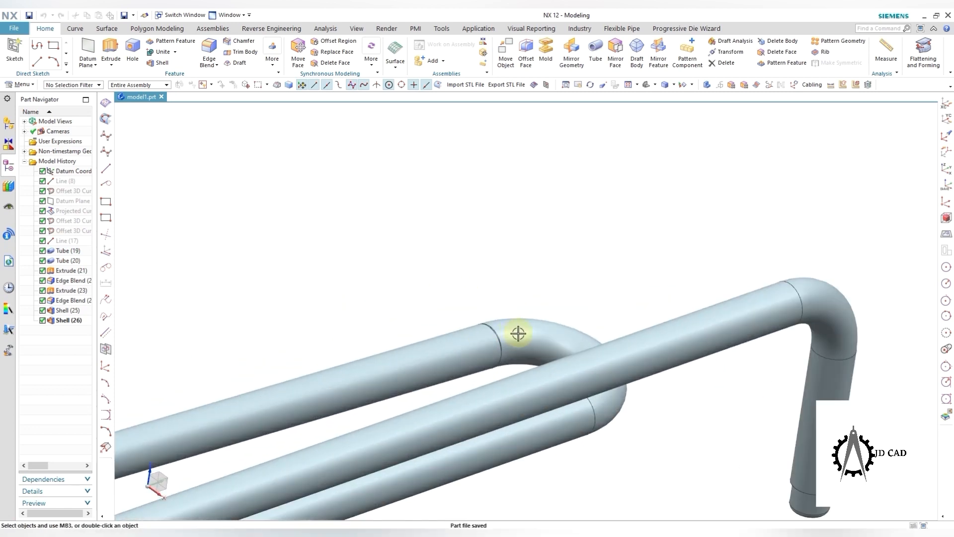
# Step: Create a sketch on the flat outer end face of the origin-side plug
pyautogui.moveTo(518, 333); pyautogui.dragTo(386, 337, button='middle')
pyautogui.moveTo(535, 380); pyautogui.dragTo(410, 211, button='middle')
pyautogui.press('F8')
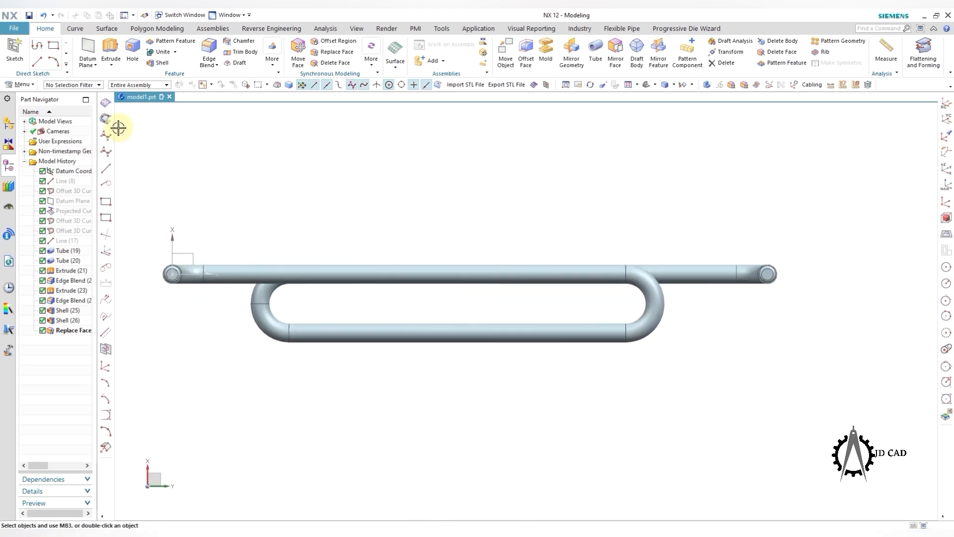
pyautogui.click(15, 44)
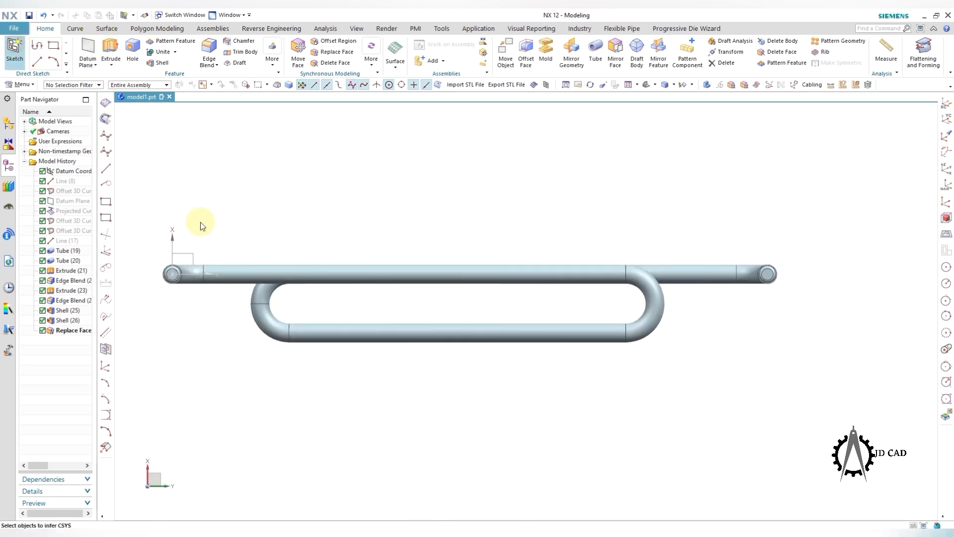
pyautogui.scroll(8, 155, 277)
pyautogui.click(280, 250)
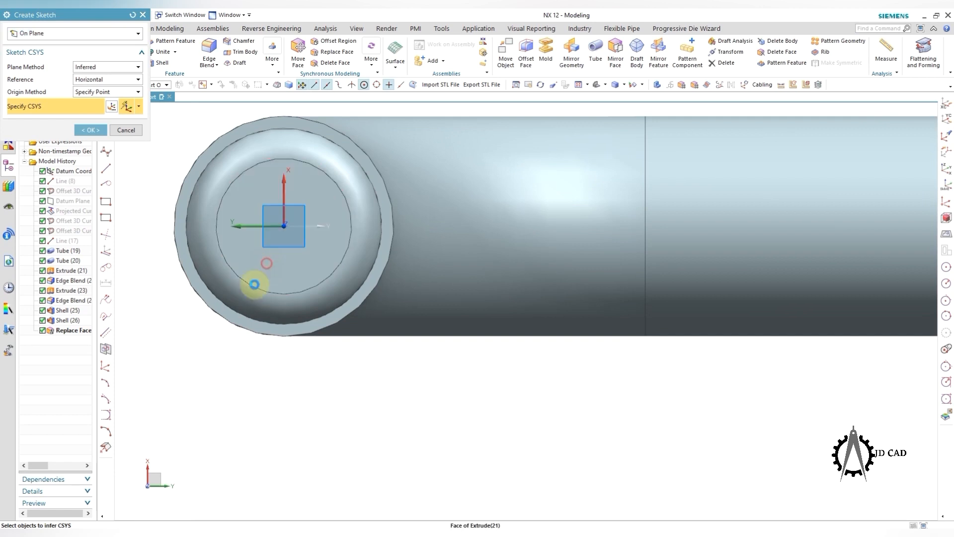
pyautogui.middleClick(235, 417)
pyautogui.scroll(-4, 239, 244)
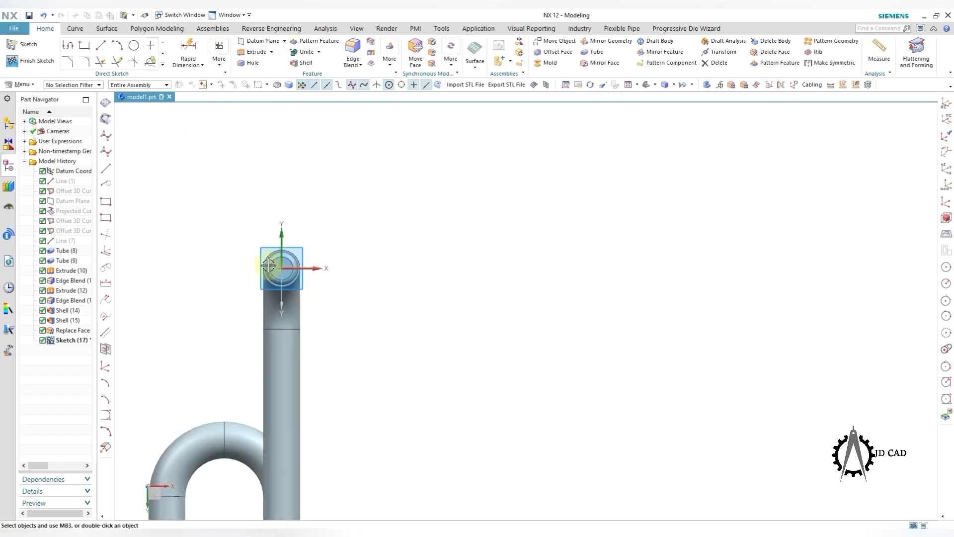
pyautogui.scroll(4, 270, 265)
# Step: Sketch a 2 mm diameter circle at the center of each plug's end face
pyautogui.click(134, 47)
pyautogui.scroll(5, 268, 243)
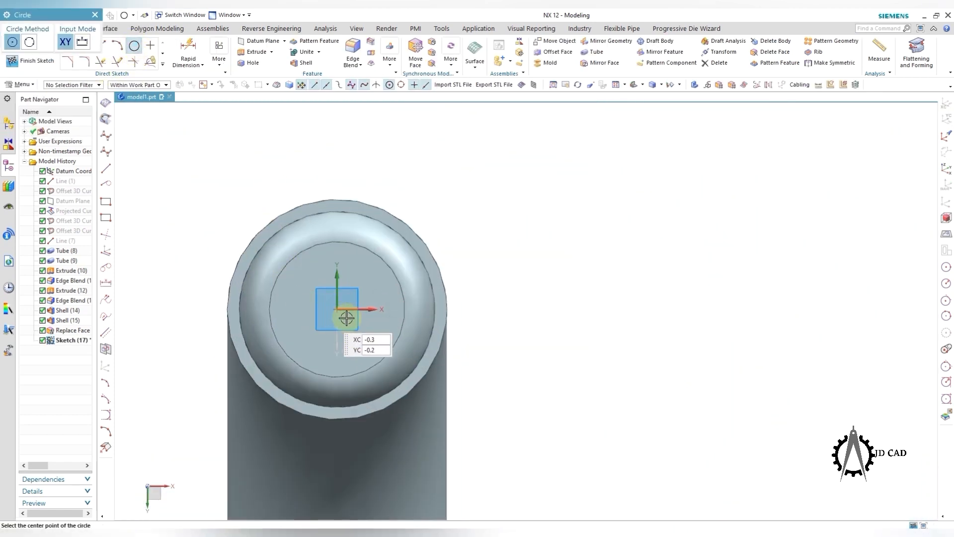
pyautogui.click(337, 309)
pyautogui.write('2')
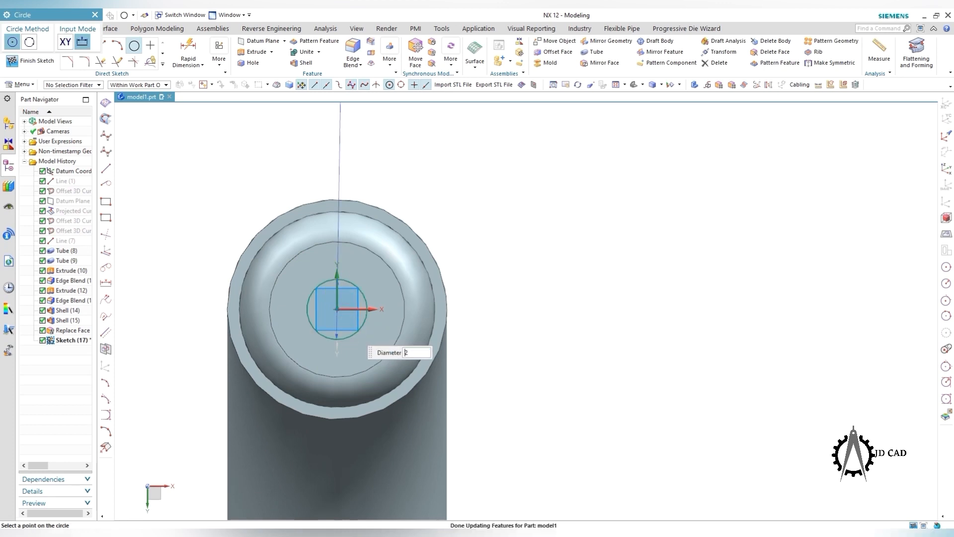
pyautogui.scroll(-8, 351, 329)
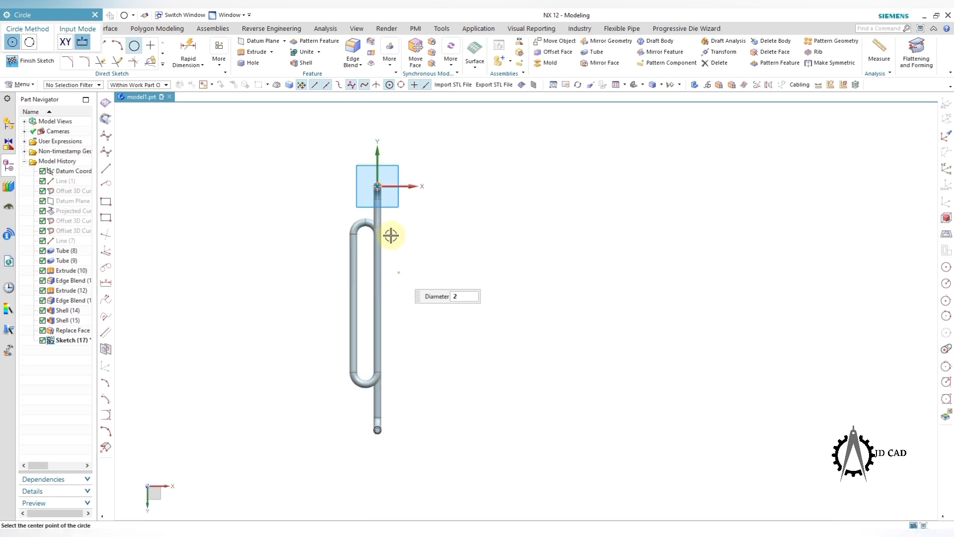
pyautogui.scroll(9, 375, 430)
pyautogui.click(381, 432)
pyautogui.press('Escape')
# Step: Extrude both sketched circles from 0 to 3 mm as solid pins without a Boolean
pyautogui.scroll(-5, 437, 424)
pyautogui.moveTo(436, 424); pyautogui.dragTo(512, 343, button='middle')
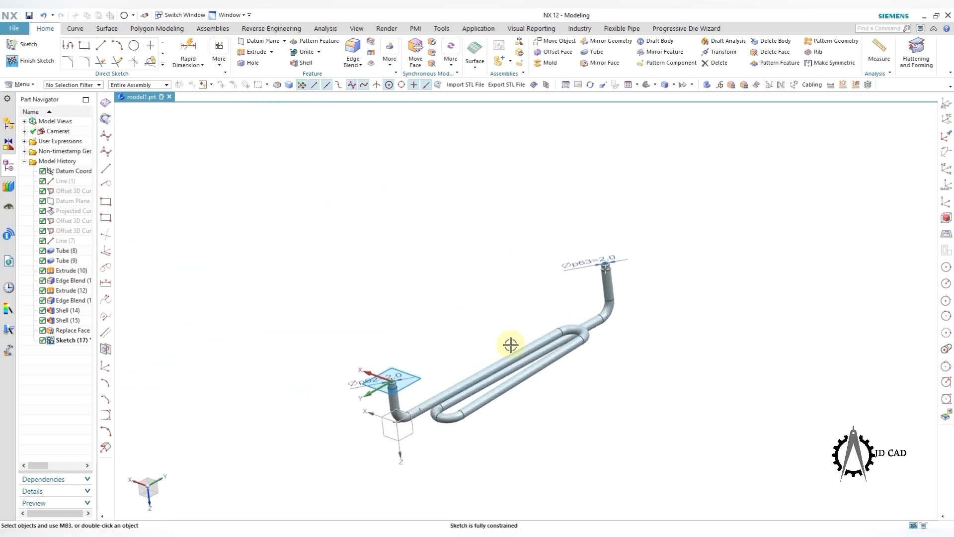
pyautogui.click(249, 53)
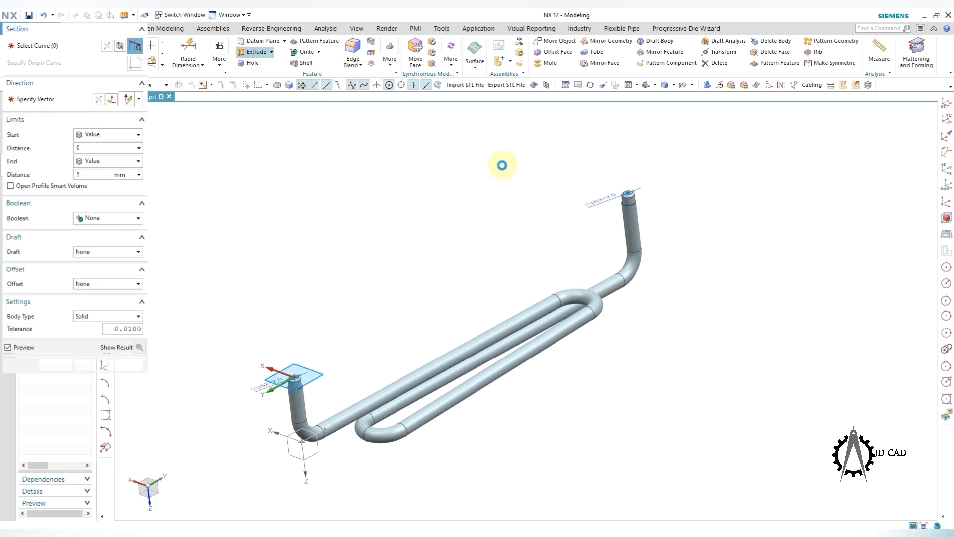
pyautogui.doubleClick(96, 176)
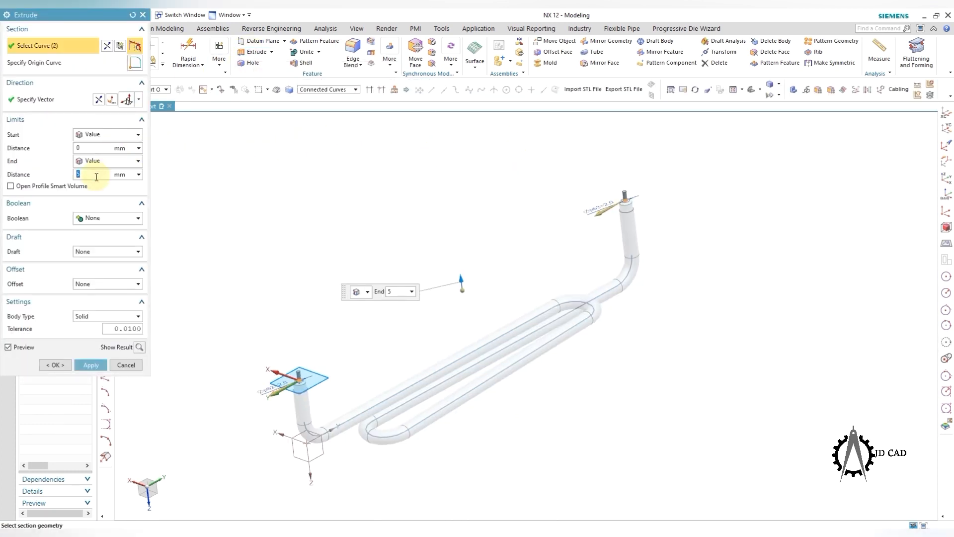
pyautogui.doubleClick(95, 176)
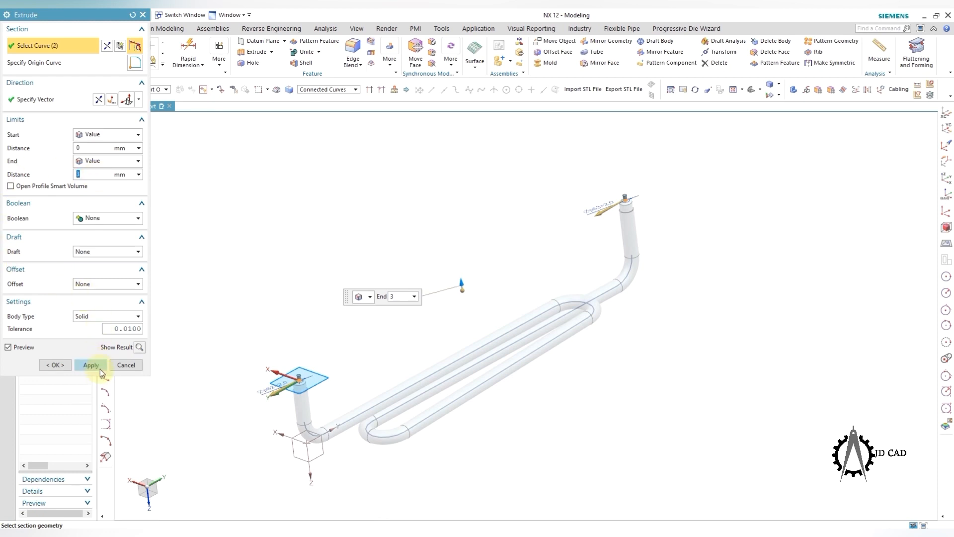
pyautogui.click(91, 366)
pyautogui.click(126, 364)
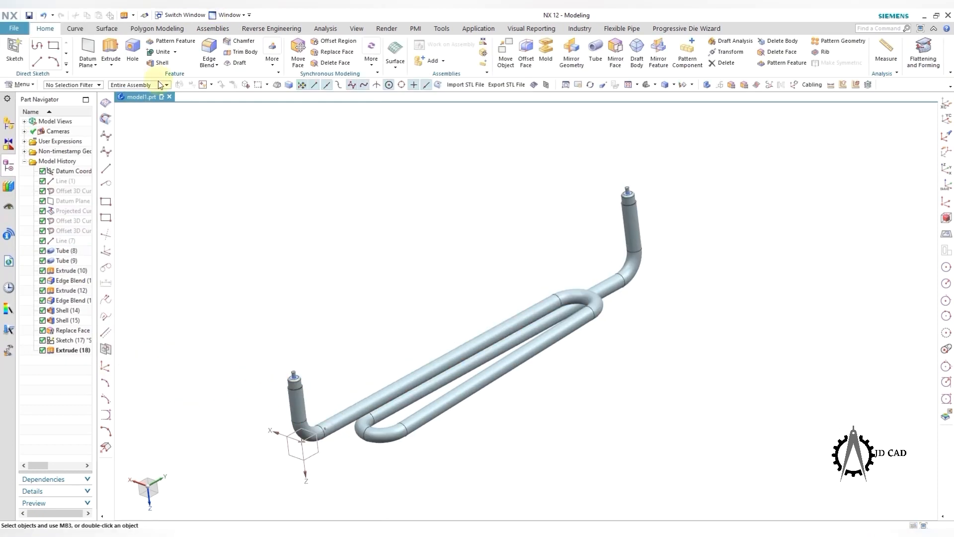
# Step: Unite the origin-side pin with the plug beneath it
pyautogui.click(163, 52)
pyautogui.scroll(5, 305, 393)
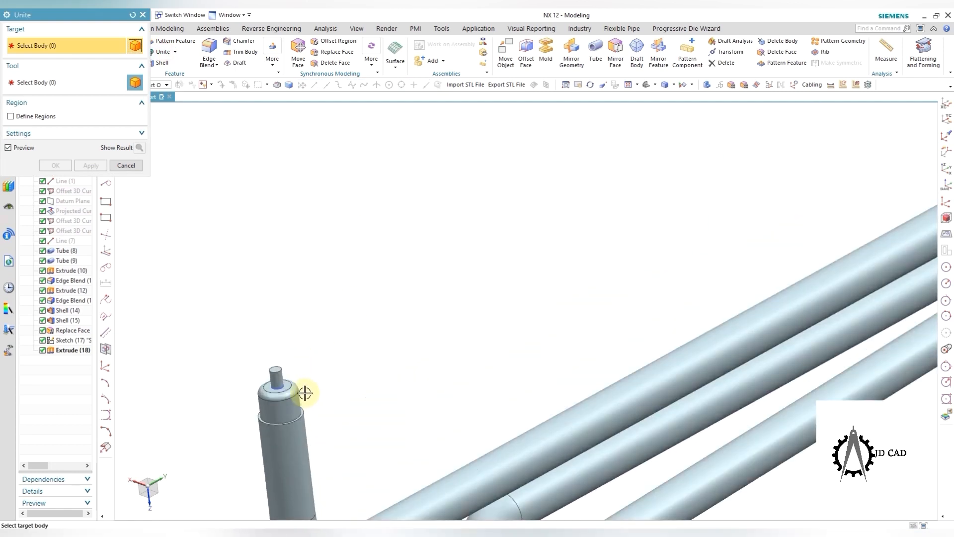
pyautogui.click(277, 376)
pyautogui.click(285, 405)
pyautogui.middleClick(320, 364)
# Step: Unite the far-end pin with its plug
pyautogui.scroll(-5, 264, 382)
pyautogui.scroll(4, 520, 251)
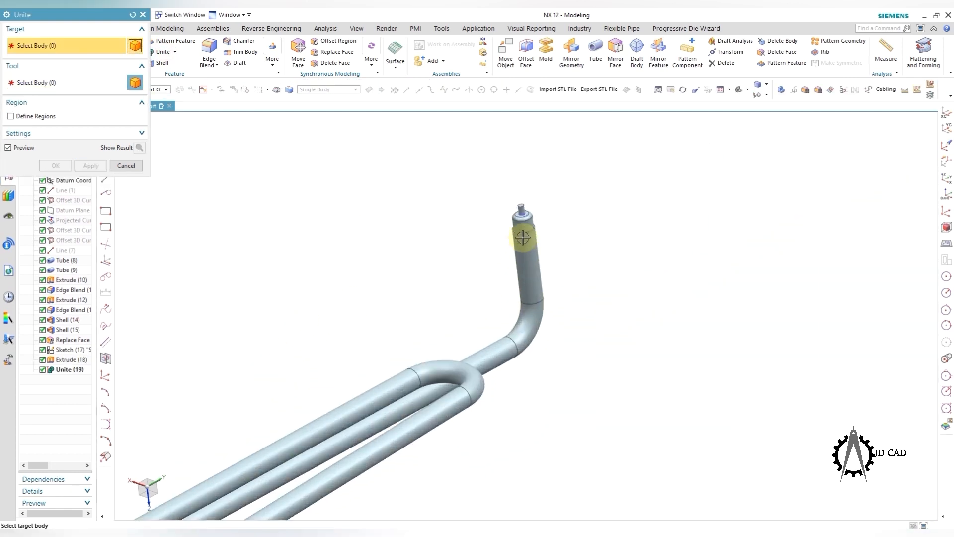
pyautogui.scroll(3, 522, 238)
pyautogui.click(503, 218)
pyautogui.click(519, 246)
pyautogui.middleClick(554, 262)
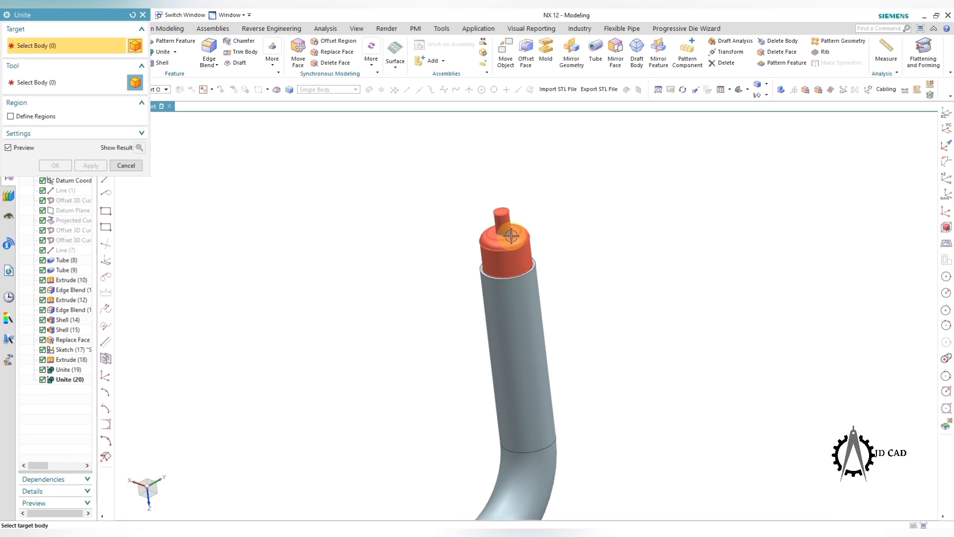
# Step: Try to unite the far-end plug with the adjoining tube body
pyautogui.click(524, 298)
pyautogui.scroll(-1, 574, 237)
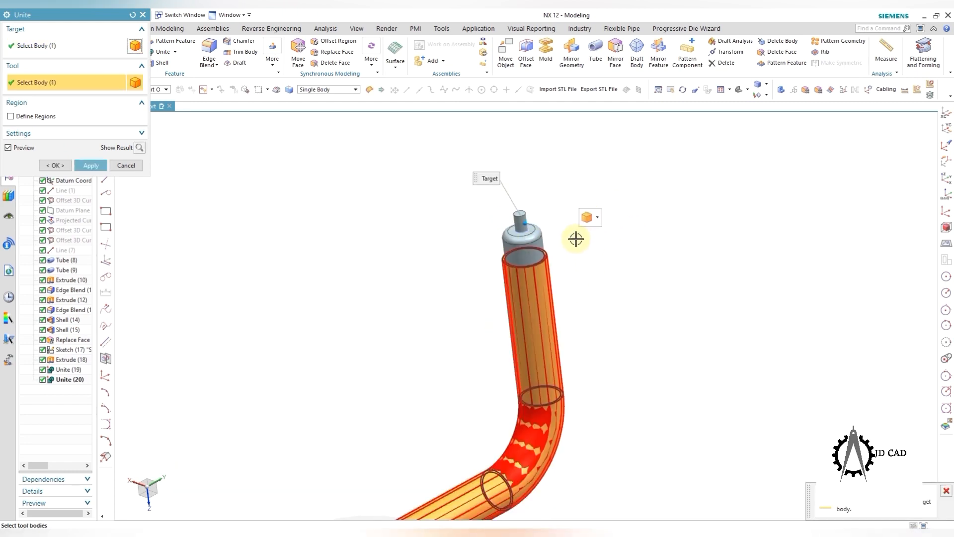
pyautogui.middleClick(581, 241)
pyautogui.scroll(-4, 573, 228)
pyautogui.moveTo(573, 228); pyautogui.dragTo(420, 299, button='middle')
pyautogui.scroll(2, 503, 311)
pyautogui.scroll(-1, 458, 323)
pyautogui.moveTo(290, 213); pyautogui.dragTo(678, 381)
pyautogui.press('Escape')
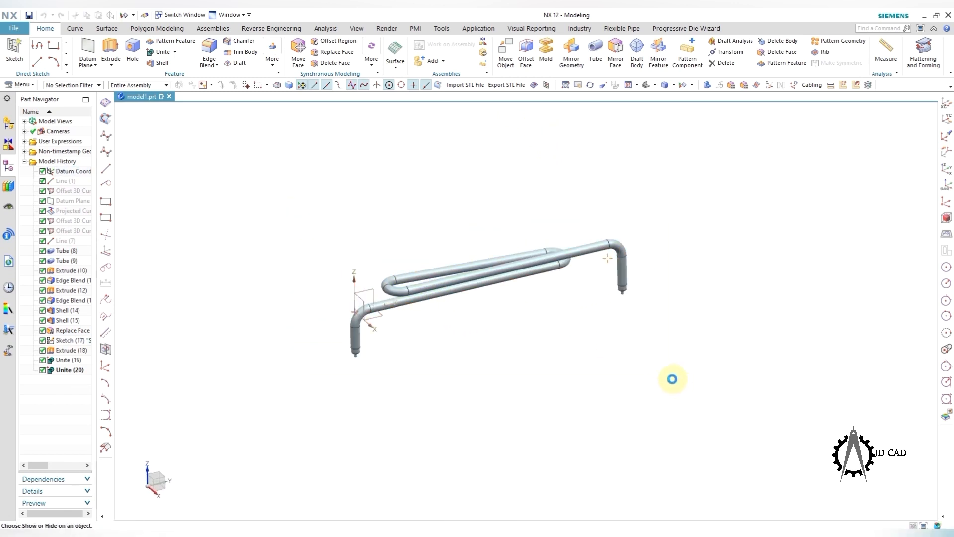
# Step: Hide all curves and sketches in the part
pyautogui.click(146, 100)
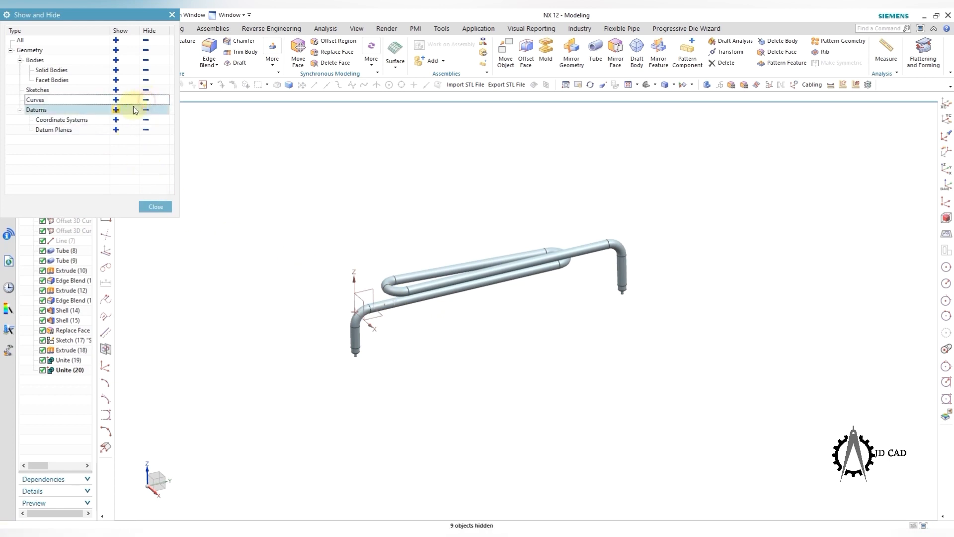
pyautogui.click(145, 90)
pyautogui.press('Escape')
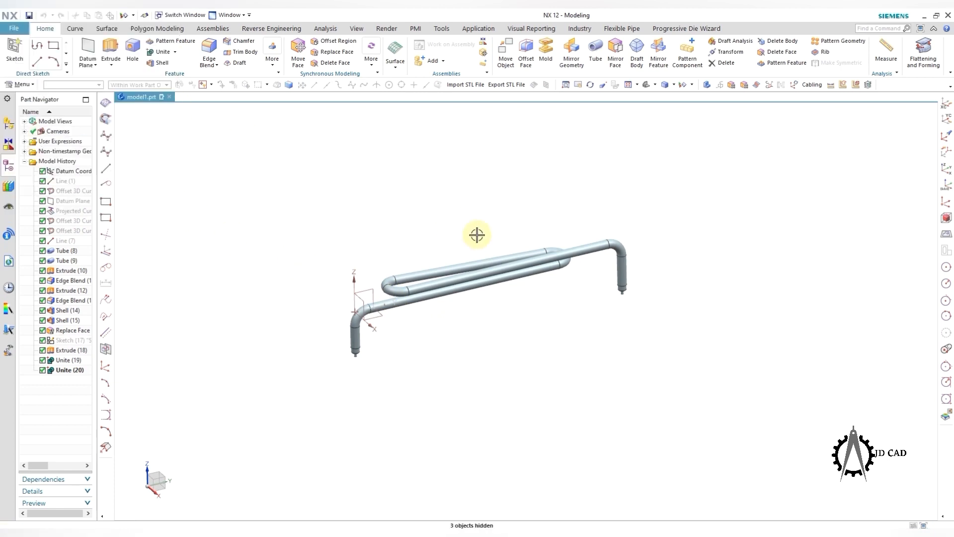
# Step: Change the display color of the whole tube model to Strong Red
pyautogui.moveTo(268, 180); pyautogui.dragTo(761, 395)
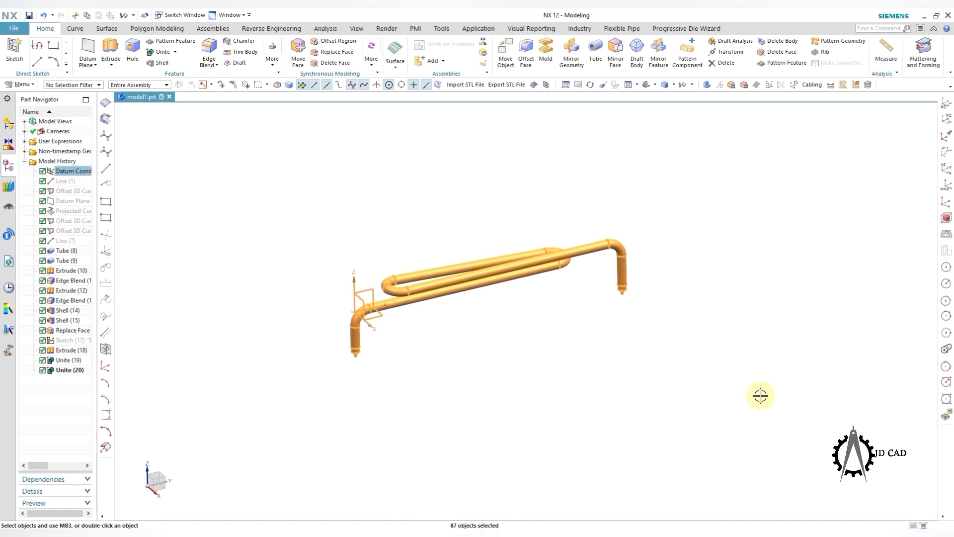
pyautogui.hotkey('ctrl', 'j')
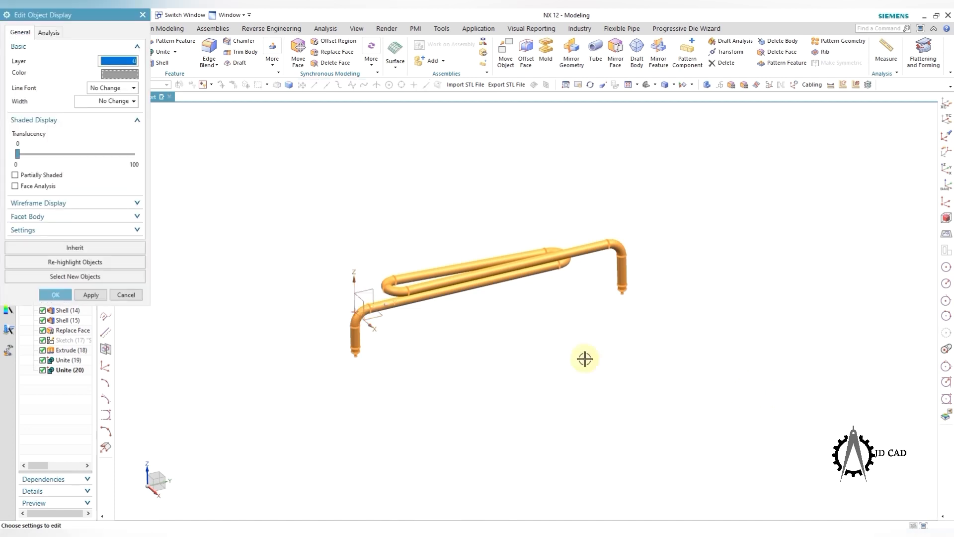
pyautogui.click(131, 79)
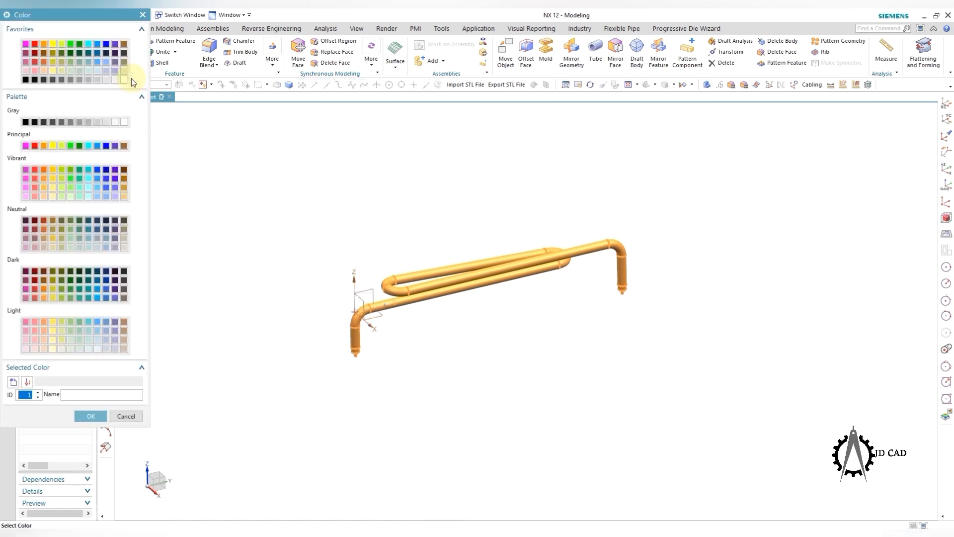
pyautogui.click(34, 179)
pyautogui.click(91, 416)
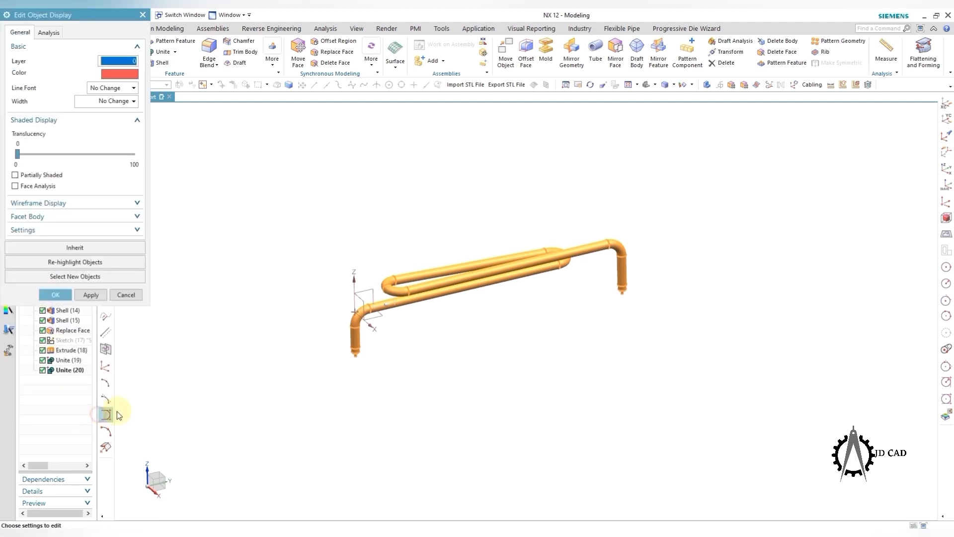
pyautogui.click(89, 294)
pyautogui.click(122, 295)
pyautogui.moveTo(384, 369); pyautogui.dragTo(441, 405, button='middle')
pyautogui.scroll(5, 362, 328)
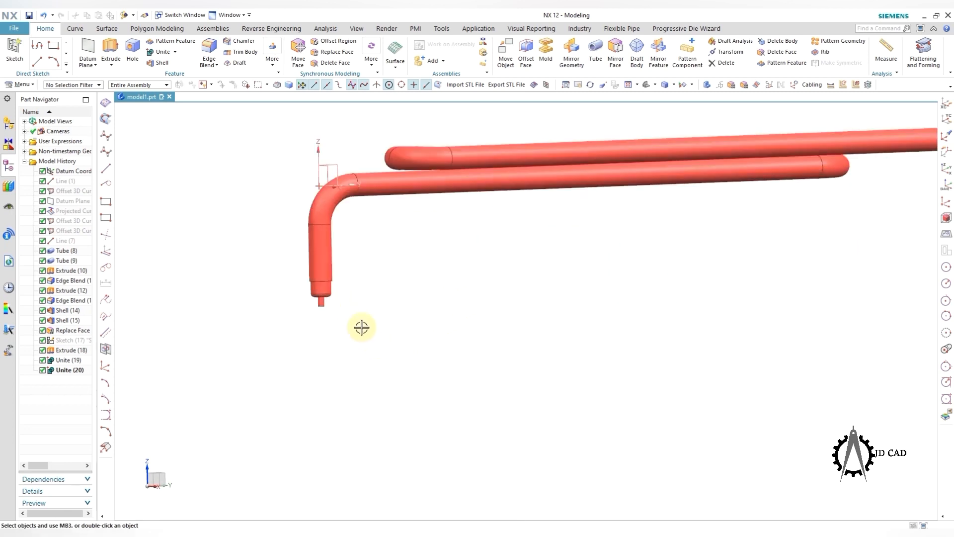
pyautogui.scroll(2, 309, 297)
pyautogui.click(305, 304)
pyautogui.scroll(-5, 453, 326)
pyautogui.scroll(4, 534, 290)
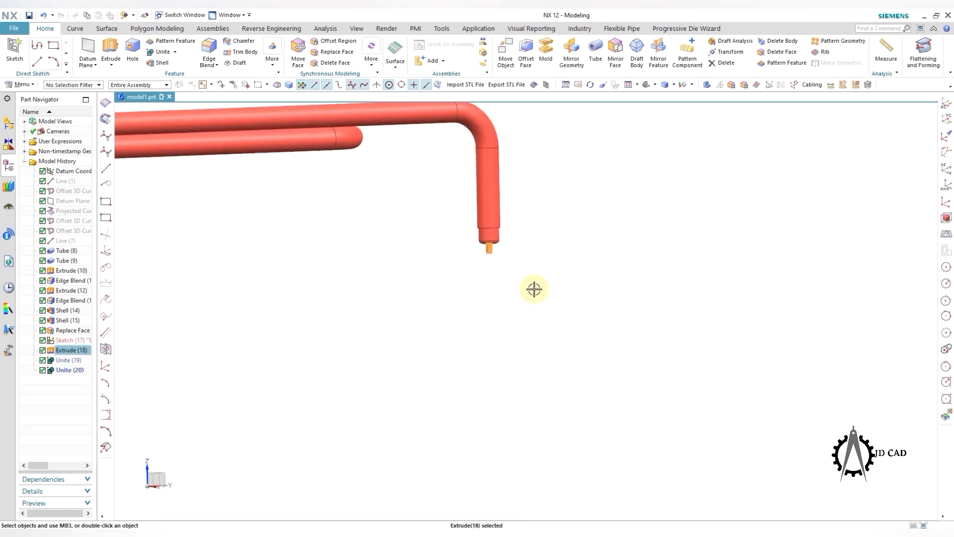
pyautogui.hotkey('ctrl', 'j')
pyautogui.press('Escape')
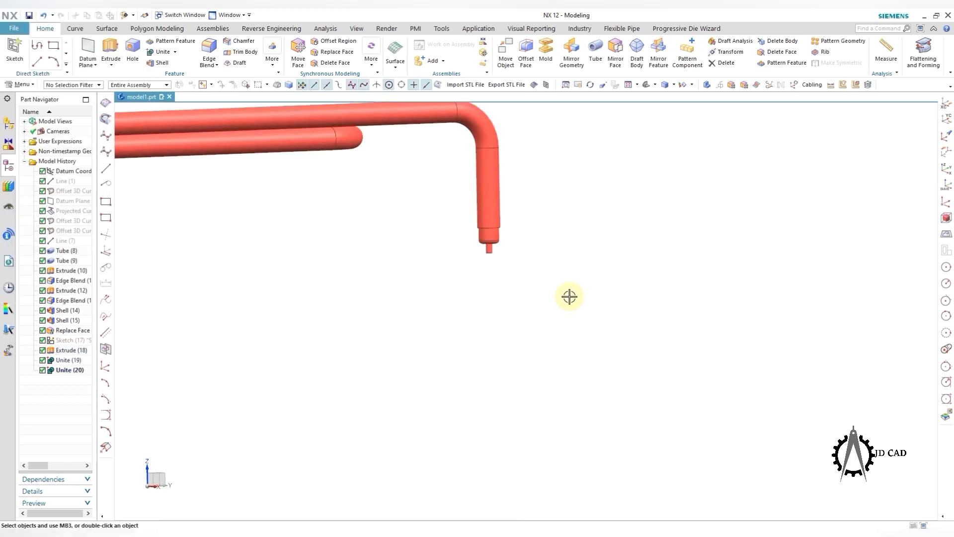
pyautogui.scroll(-3, 228, 275)
pyautogui.scroll(4, 220, 276)
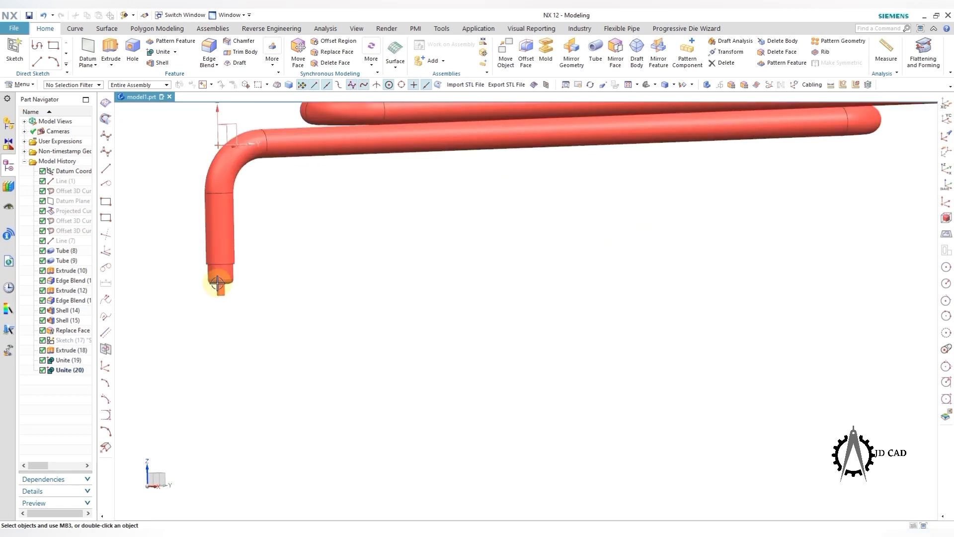
pyautogui.click(220, 272)
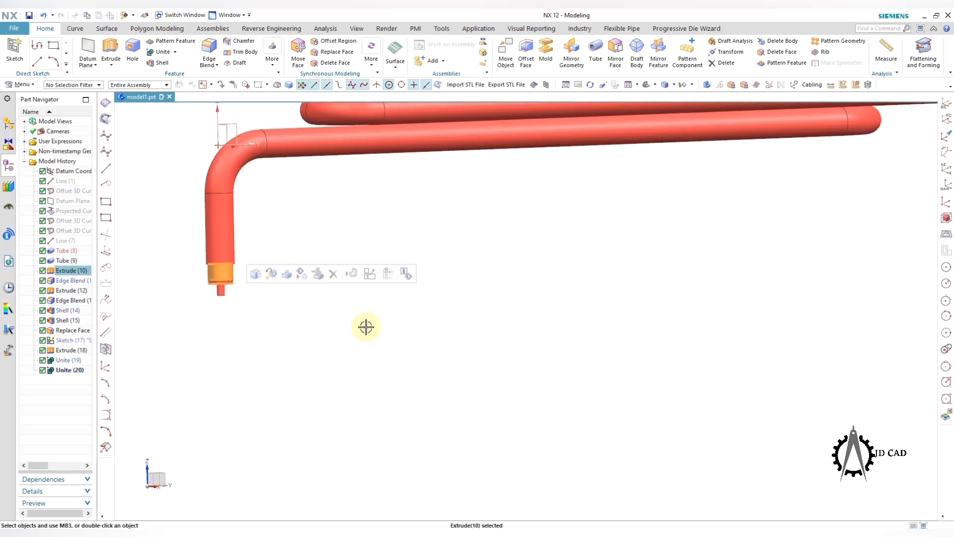
pyautogui.scroll(-3, 343, 308)
pyautogui.press('Escape')
pyautogui.scroll(4, 666, 271)
pyautogui.click(655, 272)
pyautogui.hotkey('ctrl', 'g')
pyautogui.press('Escape')
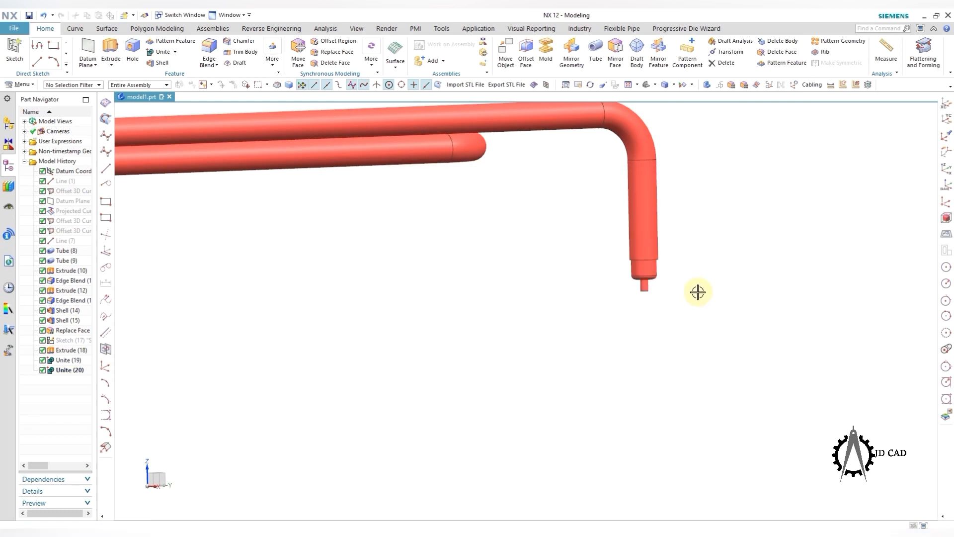
pyautogui.click(649, 273)
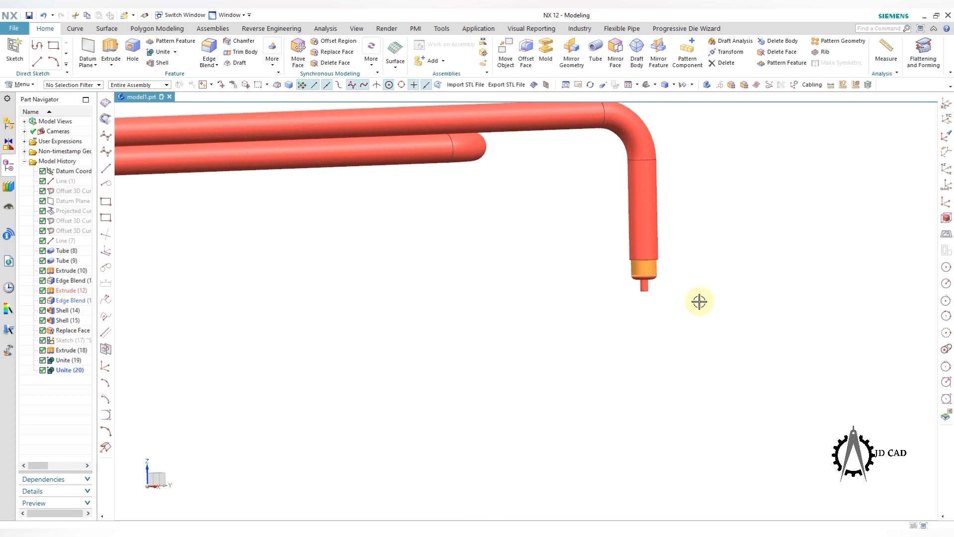
# Step: Color the faces of both small end pins white and save the part
pyautogui.scroll(3, 641, 278)
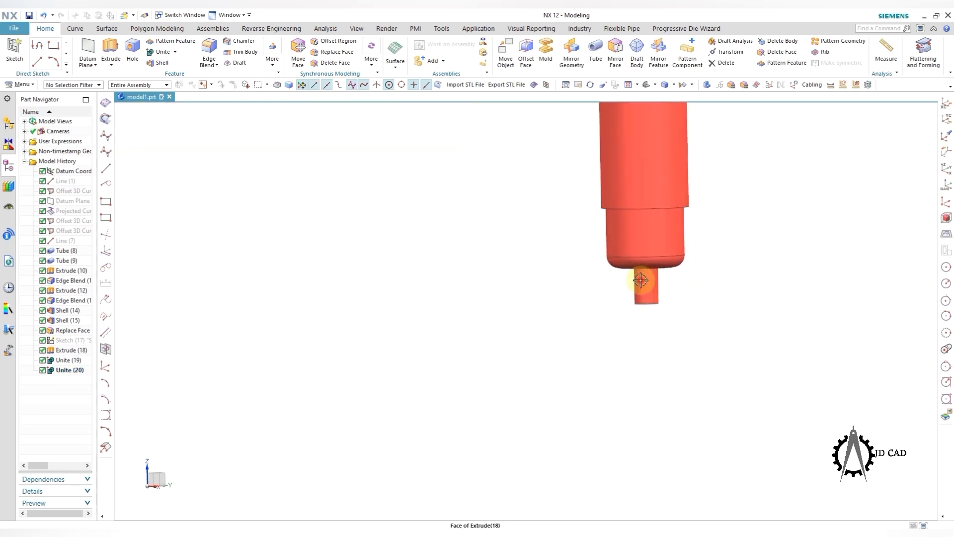
pyautogui.moveTo(686, 335); pyautogui.dragTo(684, 295, button='middle')
pyautogui.scroll(2, 650, 267)
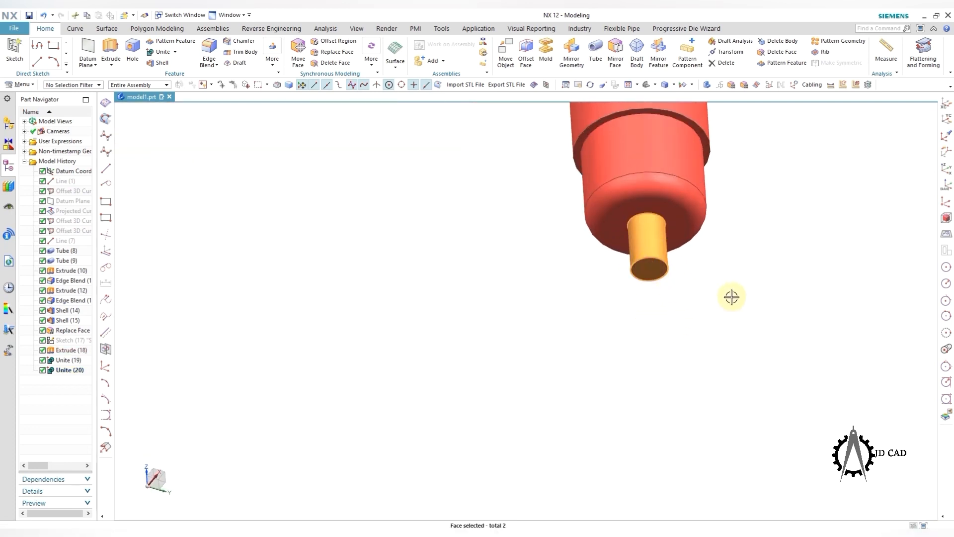
pyautogui.scroll(-10, 720, 295)
pyautogui.scroll(9, 454, 226)
pyautogui.click(548, 232)
pyautogui.scroll(4, 547, 254)
pyautogui.click(547, 259)
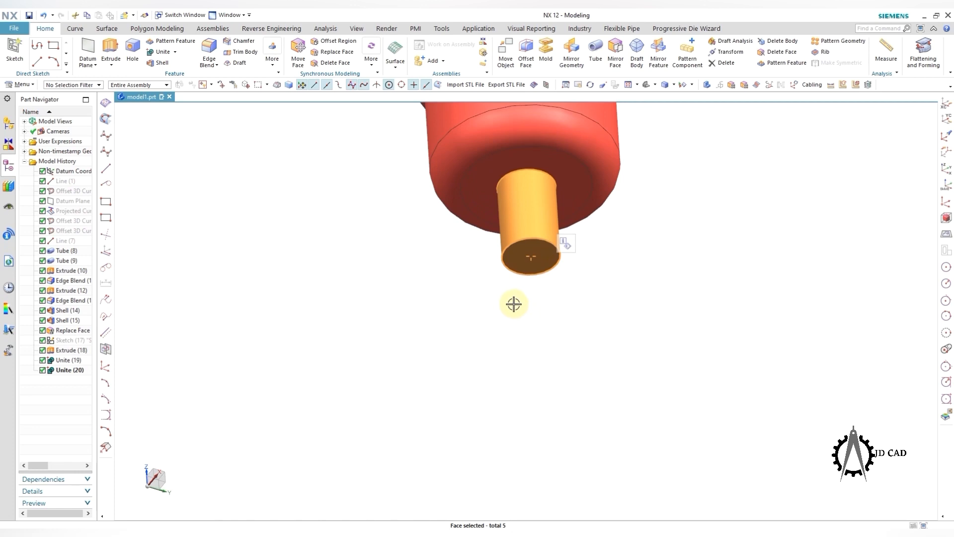
pyautogui.hotkey('ctrl', 'j')
pyautogui.click(127, 71)
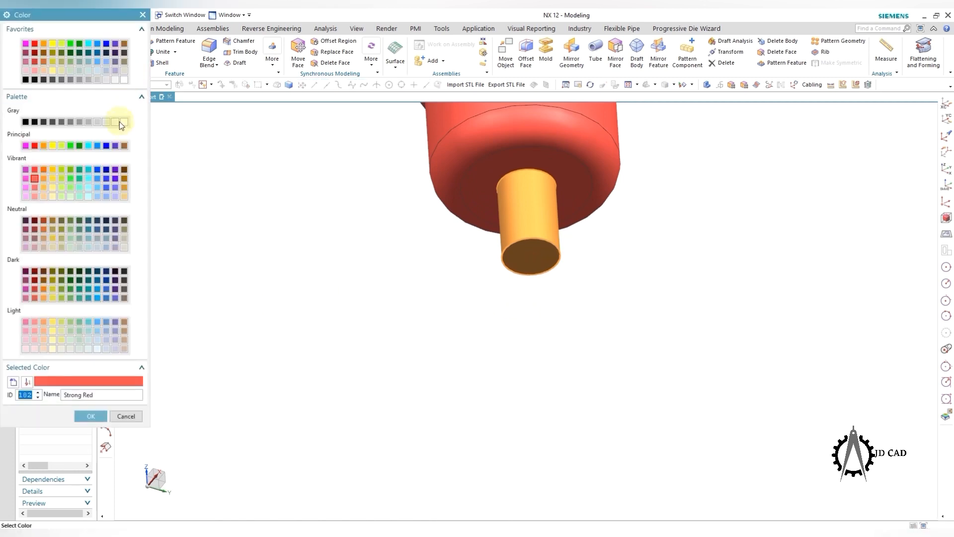
pyautogui.click(124, 123)
pyautogui.click(100, 418)
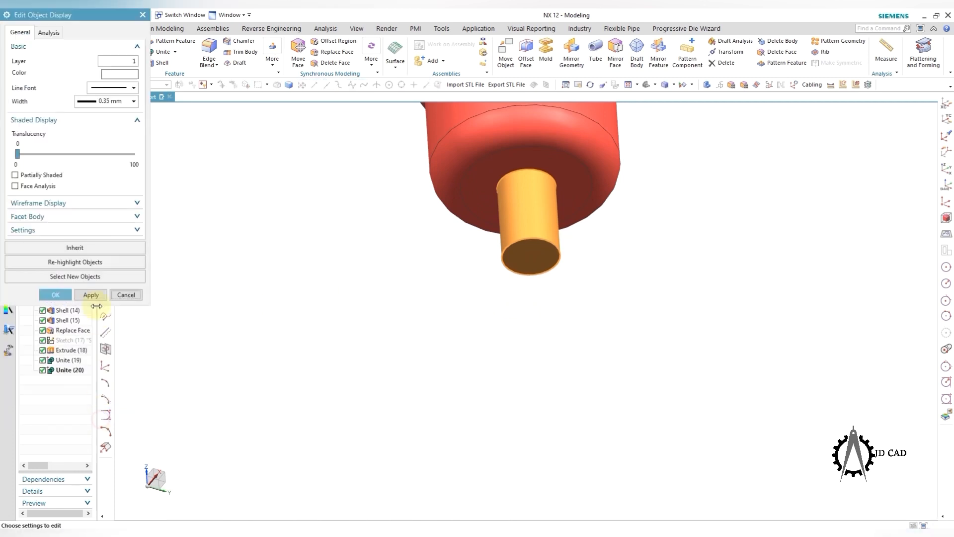
pyautogui.click(91, 295)
pyautogui.click(126, 295)
pyautogui.moveTo(266, 418); pyautogui.dragTo(530, 343, button='middle')
pyautogui.hotkey('ctrl', 's')
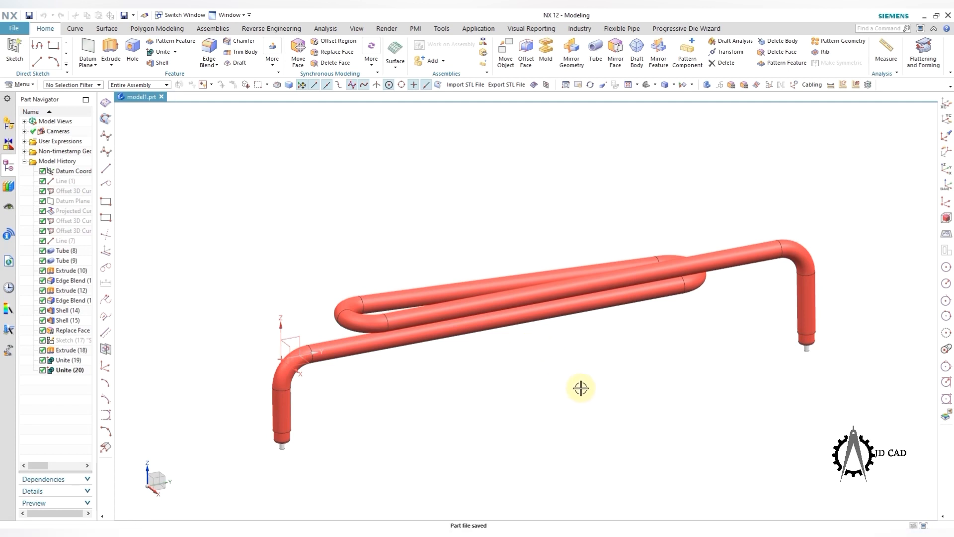